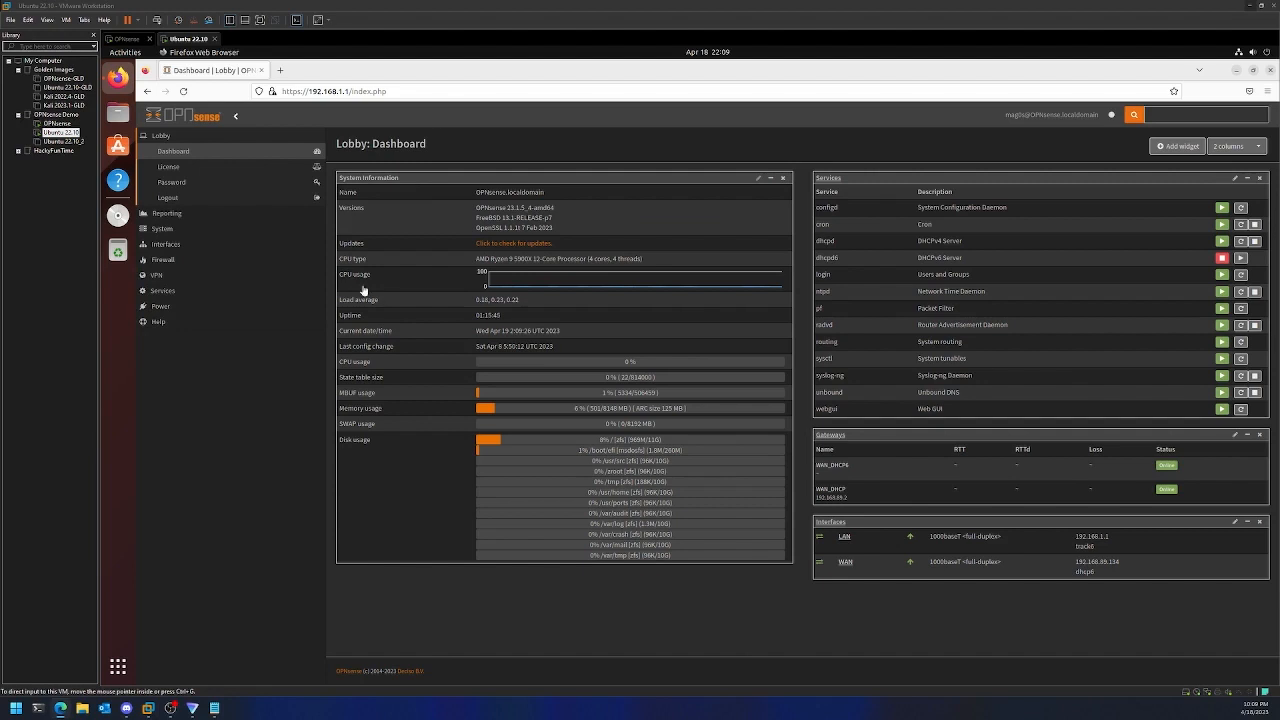
# Open System > Trust > Authorities to show the empty certificate authority list
pyautogui.click(163, 229)
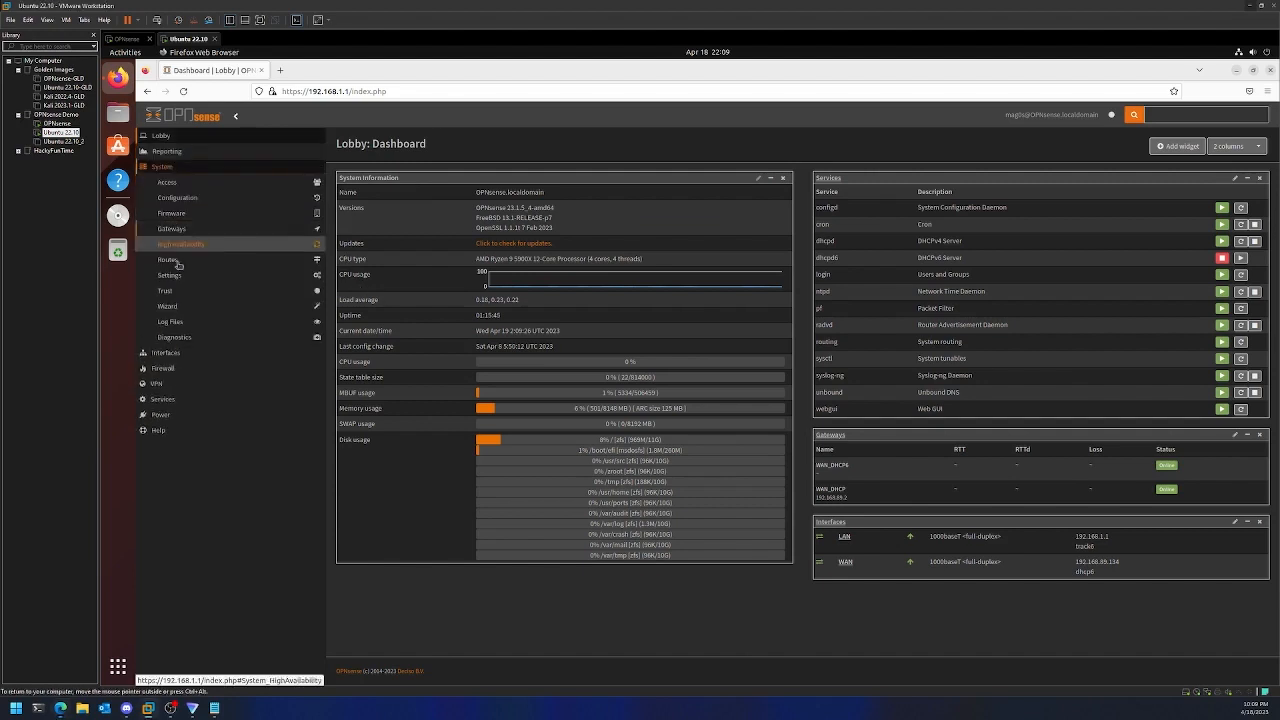
pyautogui.click(165, 290)
pyautogui.click(208, 312)
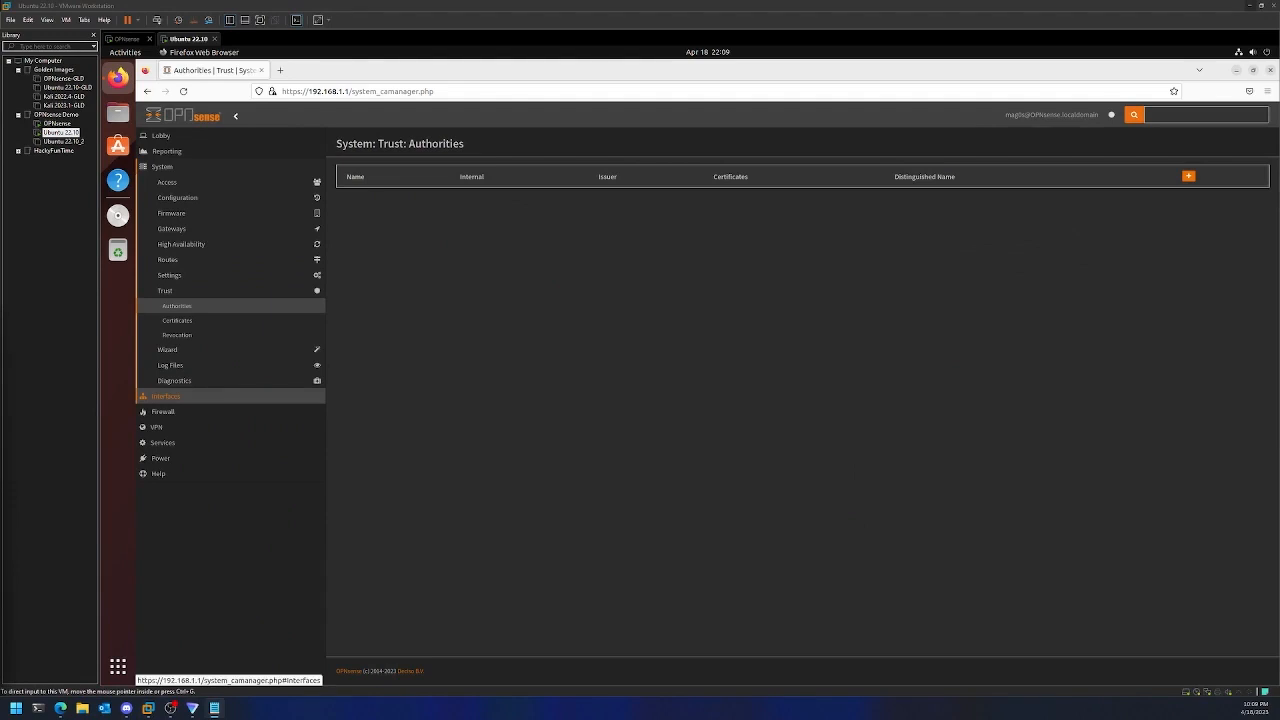
pyautogui.moveTo(0, 320); pyautogui.dragTo(517, 156)
pyautogui.scroll(-20, 549, 403)
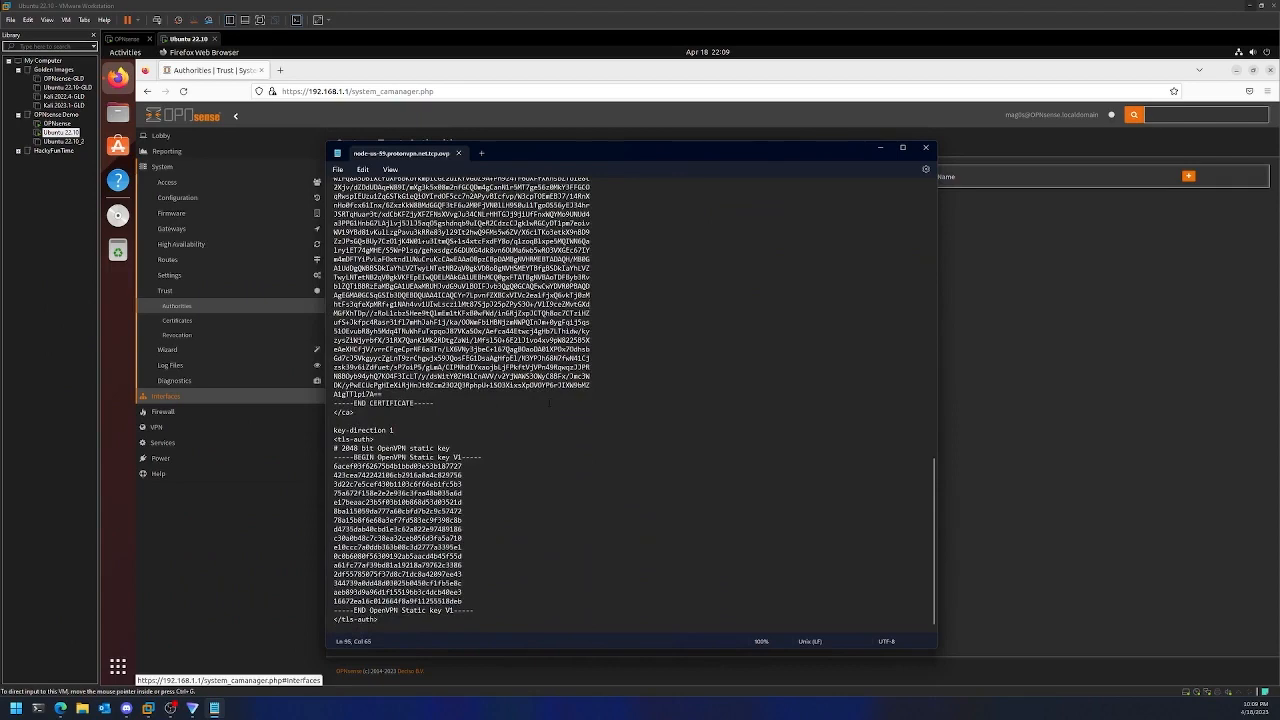
pyautogui.scroll(20, 532, 468)
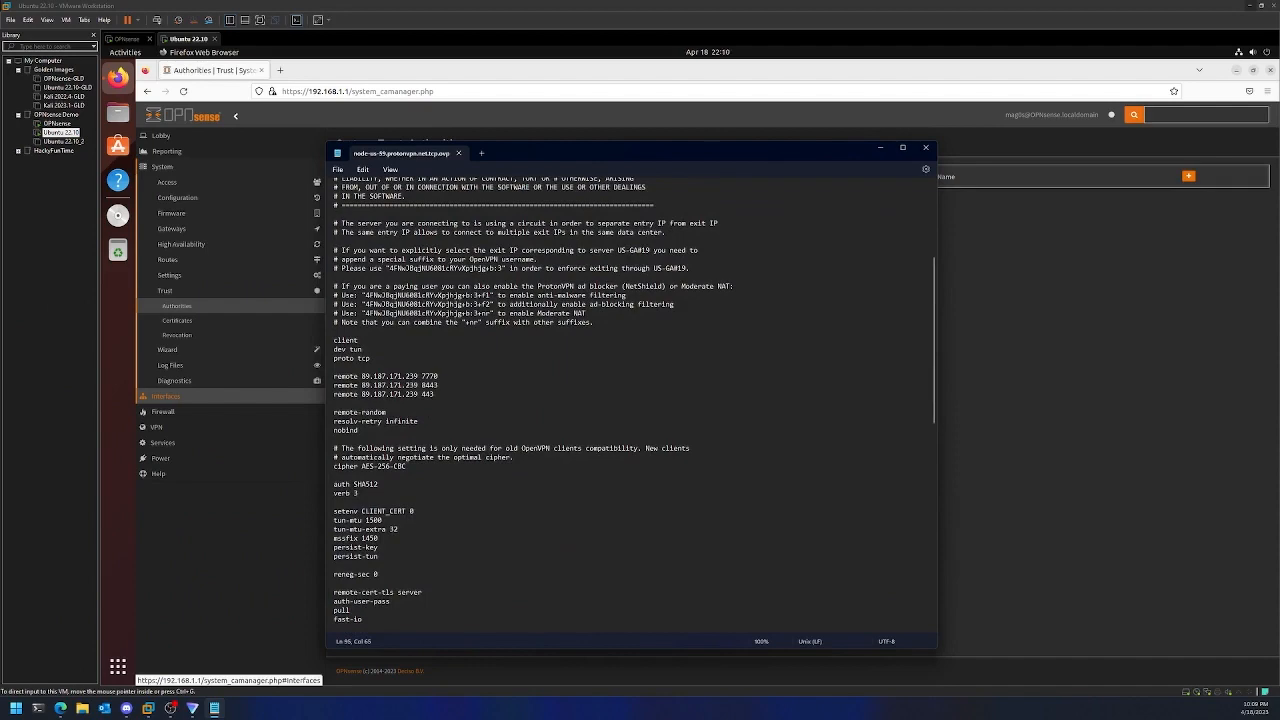
pyautogui.scroll(7, 634, 400)
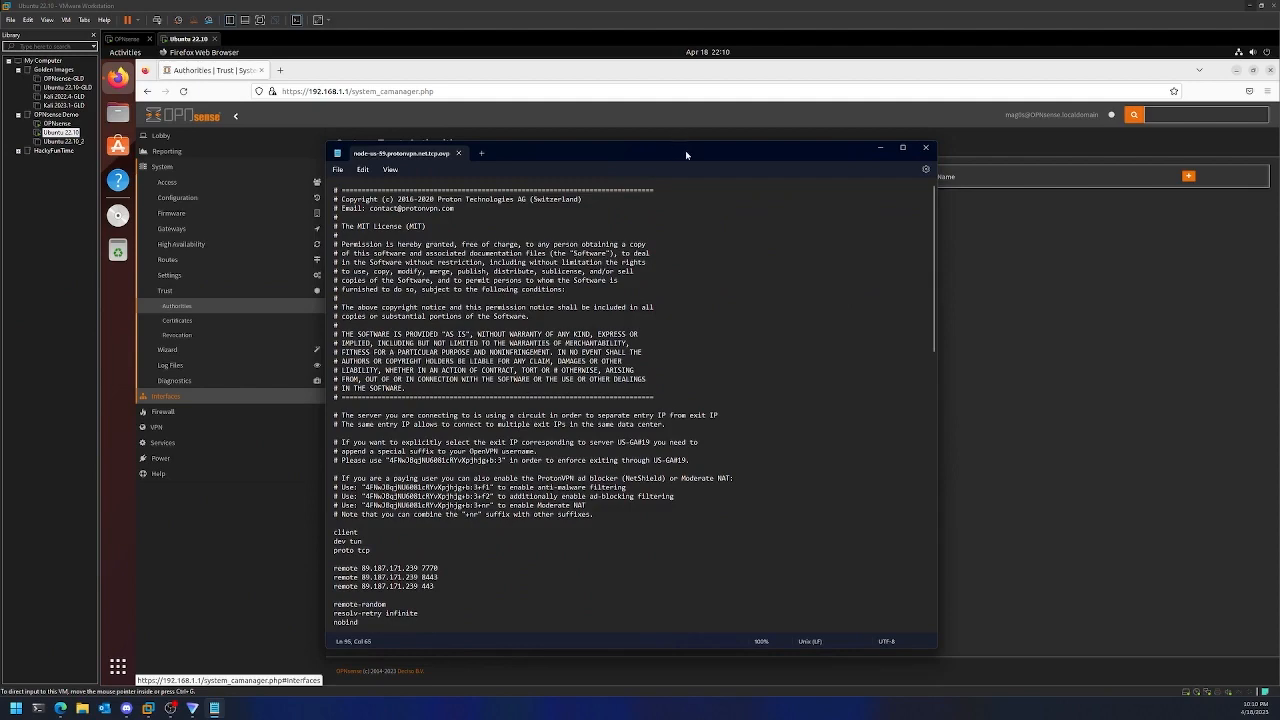
pyautogui.moveTo(685, 152); pyautogui.dragTo(126, 198)
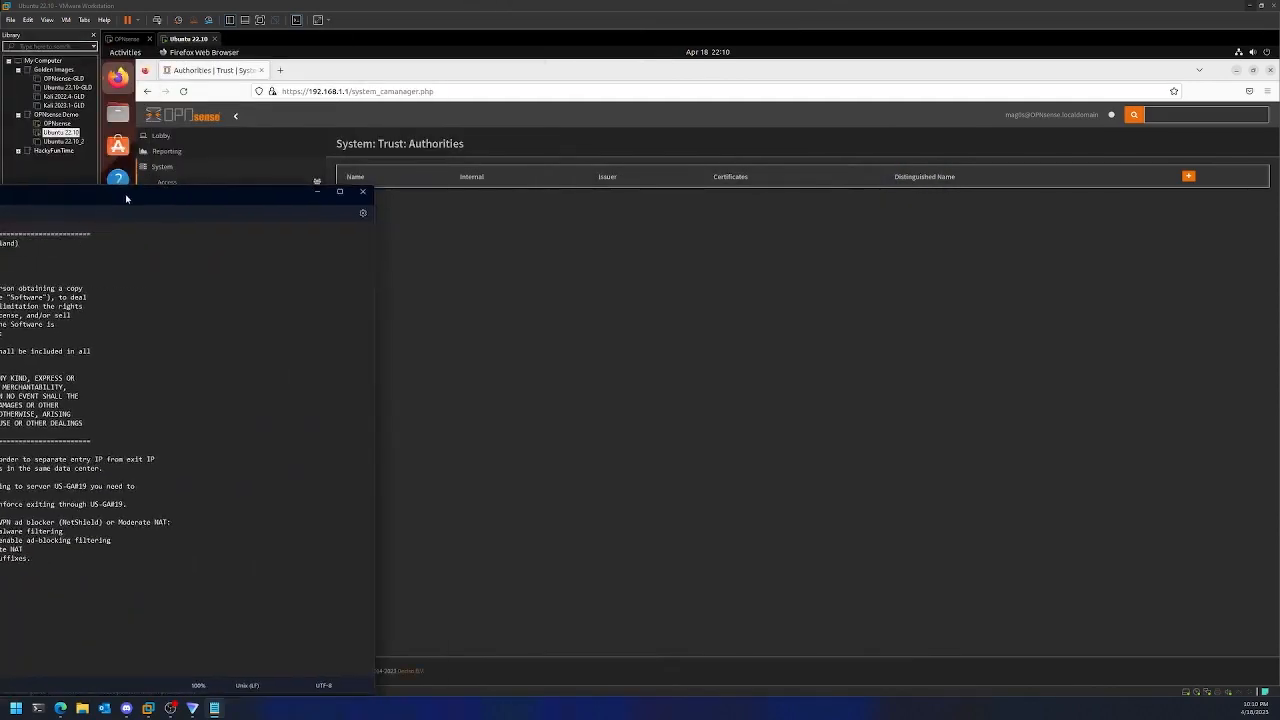
# Refocus the Firefox window and zoom the Authorities page to 150%
pyautogui.click(316, 191)
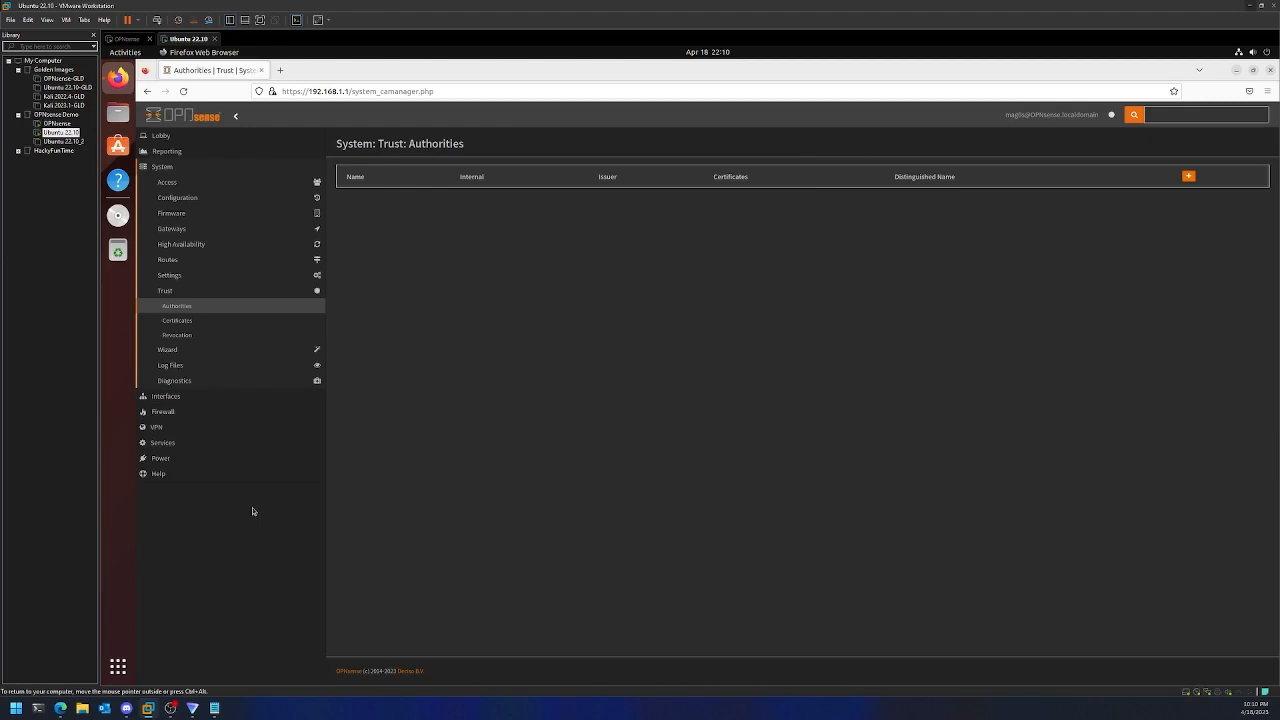
pyautogui.hotkey('ctrl', '+')
pyautogui.hotkey('ctrl', '+')
pyautogui.hotkey('ctrl', '+')
pyautogui.hotkey('ctrl', '+')
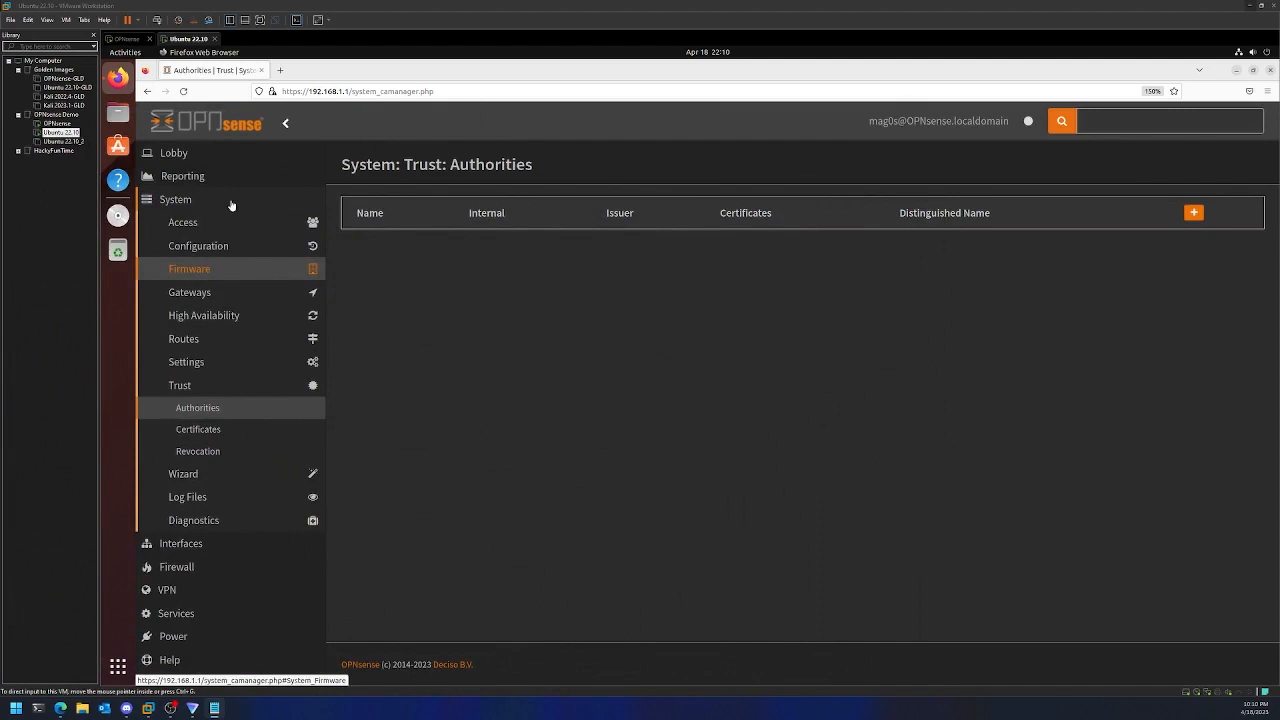
# Add a new certificate authority named ProtonVPN
pyautogui.click(1193, 212)
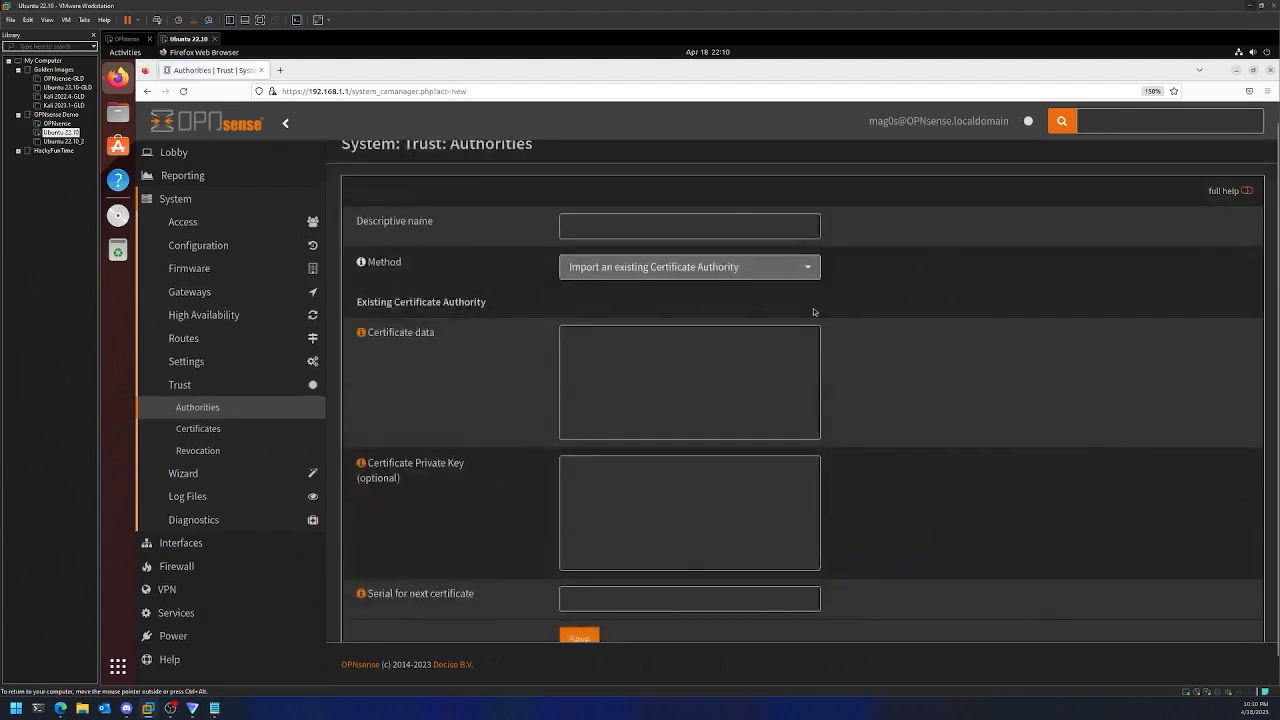
pyautogui.click(645, 232)
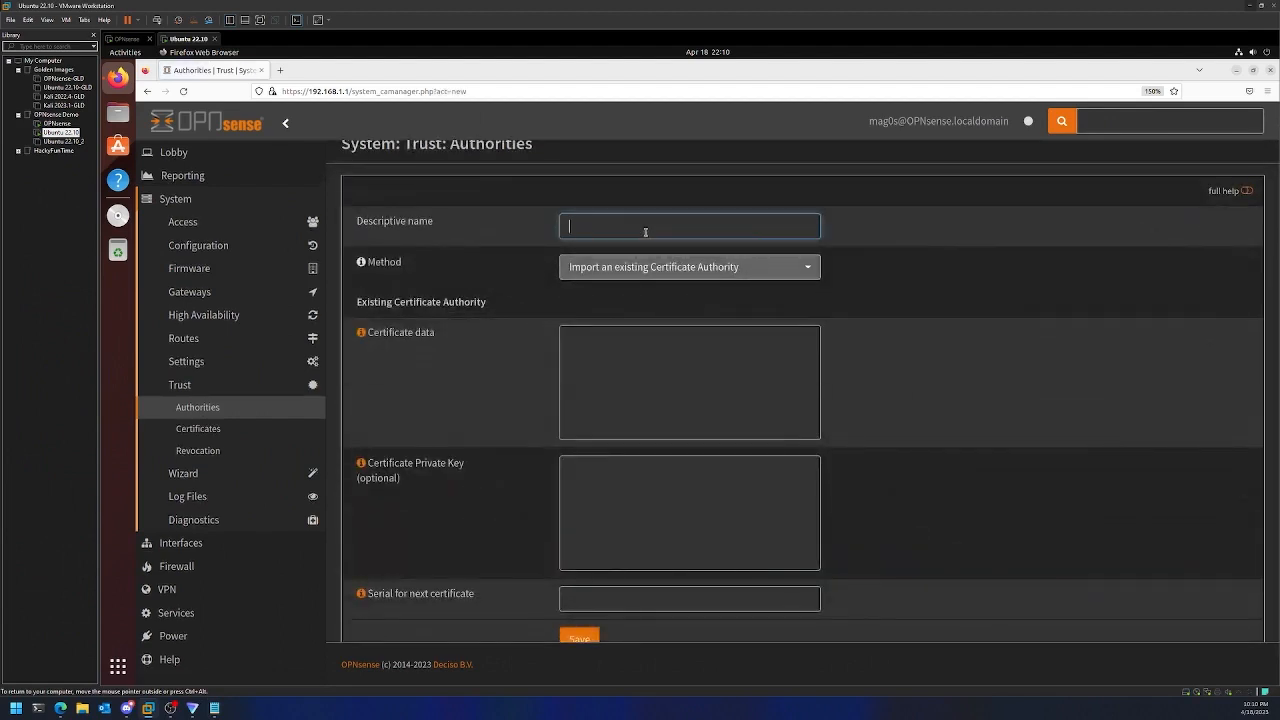
pyautogui.write('ProtonVPN')
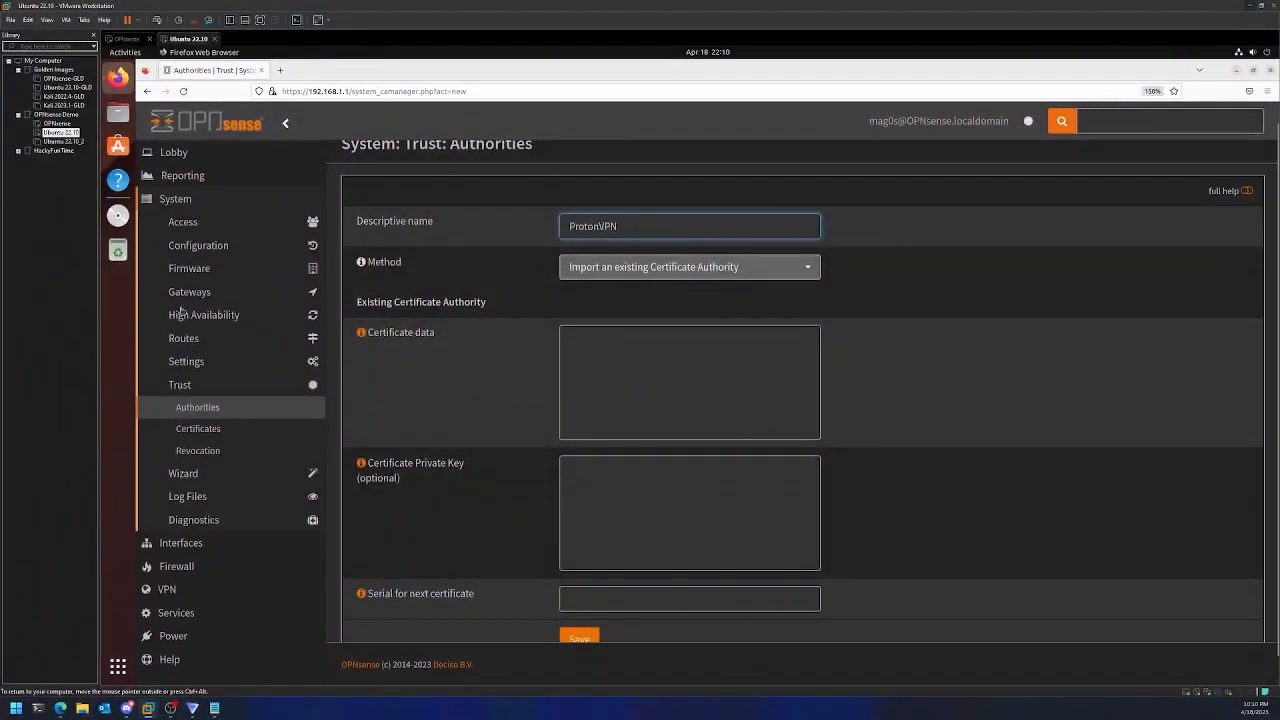
# Paste the <ca> certificate block from the ProtonVPN config into Certificate data and save
pyautogui.moveTo(0, 126); pyautogui.dragTo(682, 122)
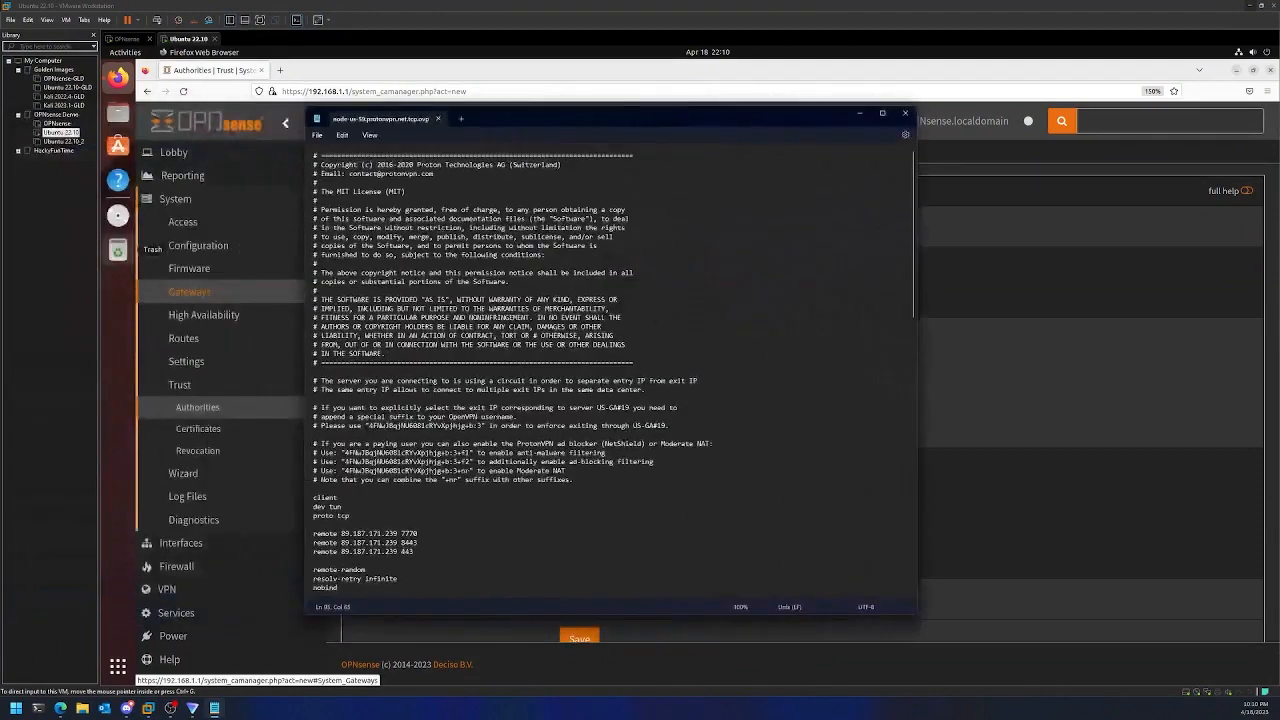
pyautogui.scroll(-20, 306, 231)
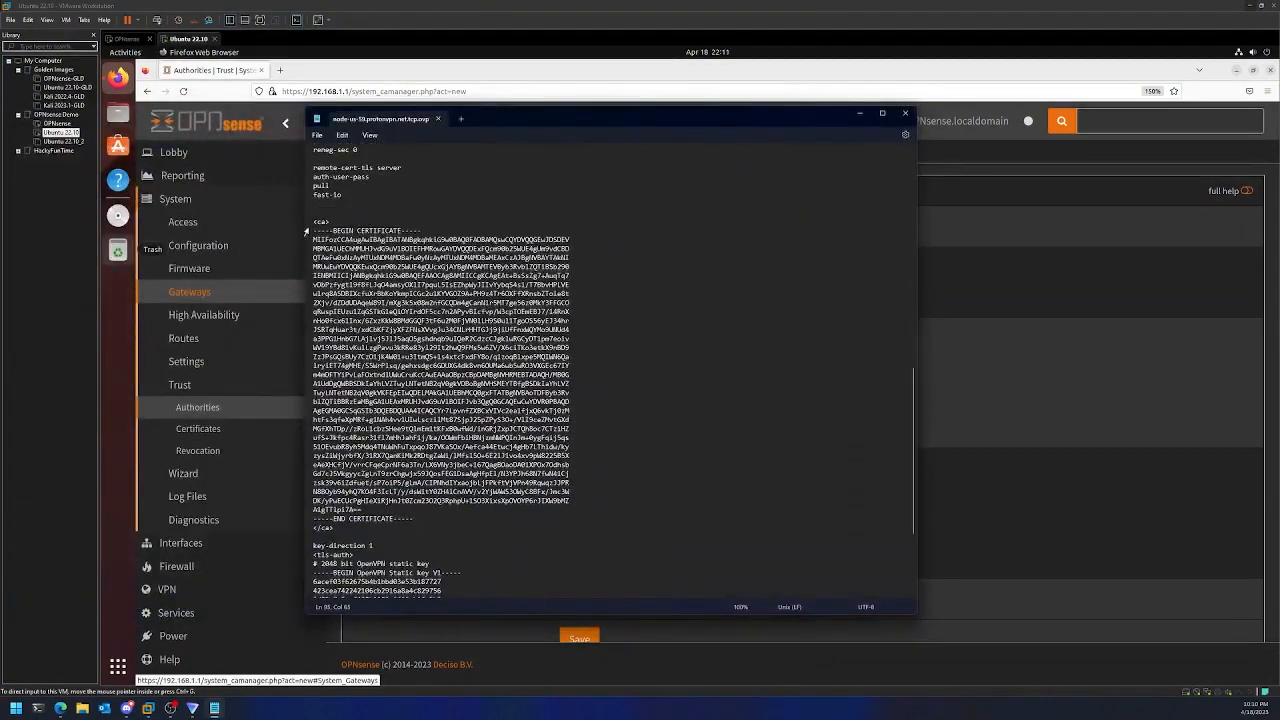
pyautogui.moveTo(314, 231); pyautogui.dragTo(412, 519)
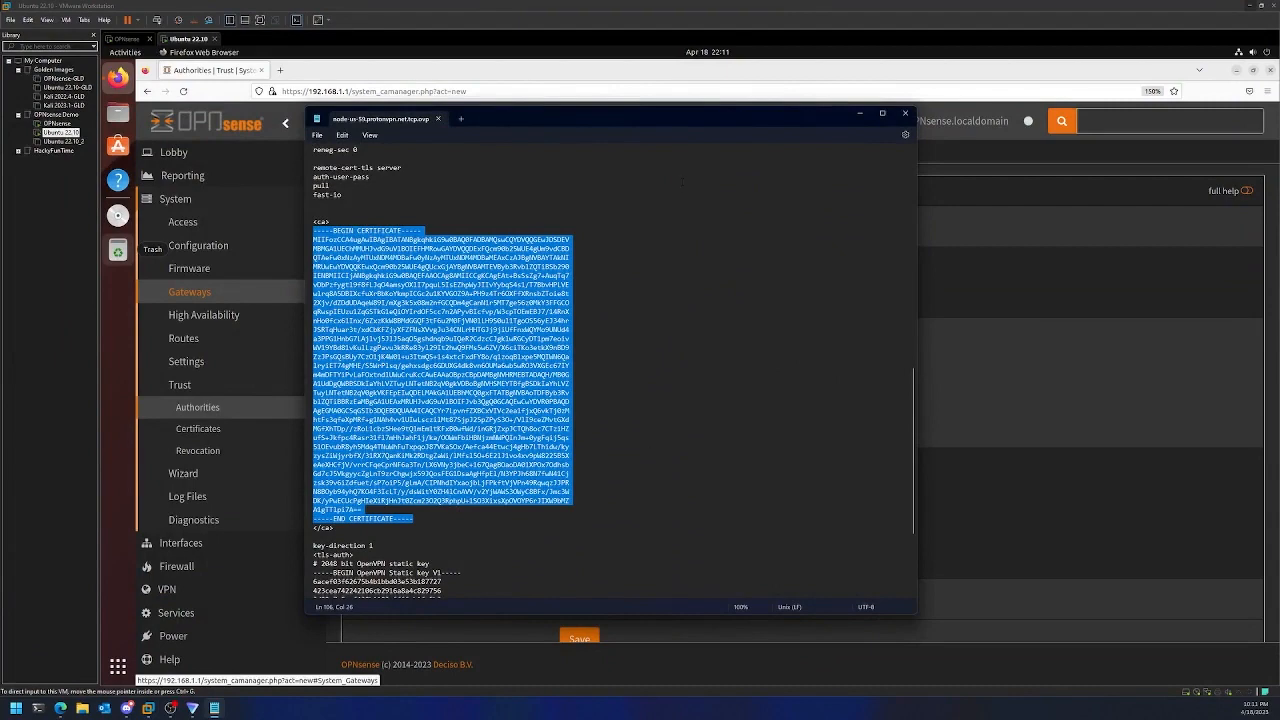
pyautogui.moveTo(714, 119); pyautogui.dragTo(0, 170)
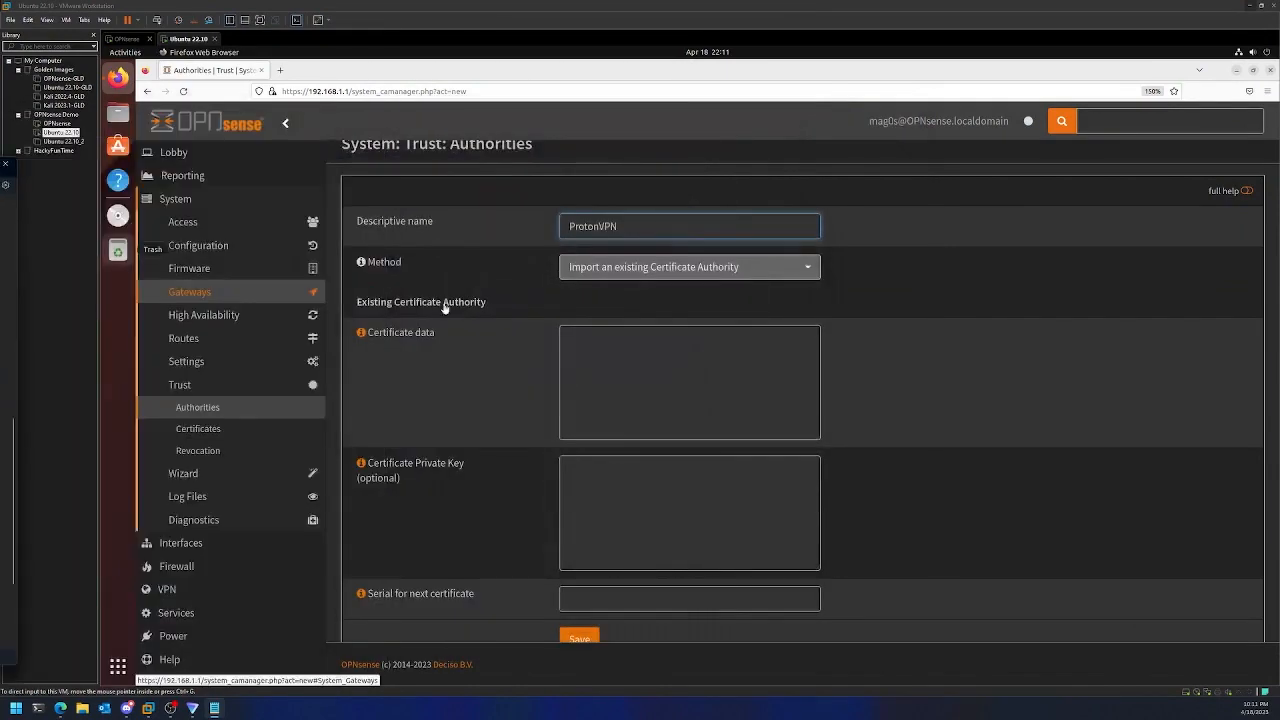
pyautogui.click(638, 352)
pyautogui.hotkey('ctrl', 'v')
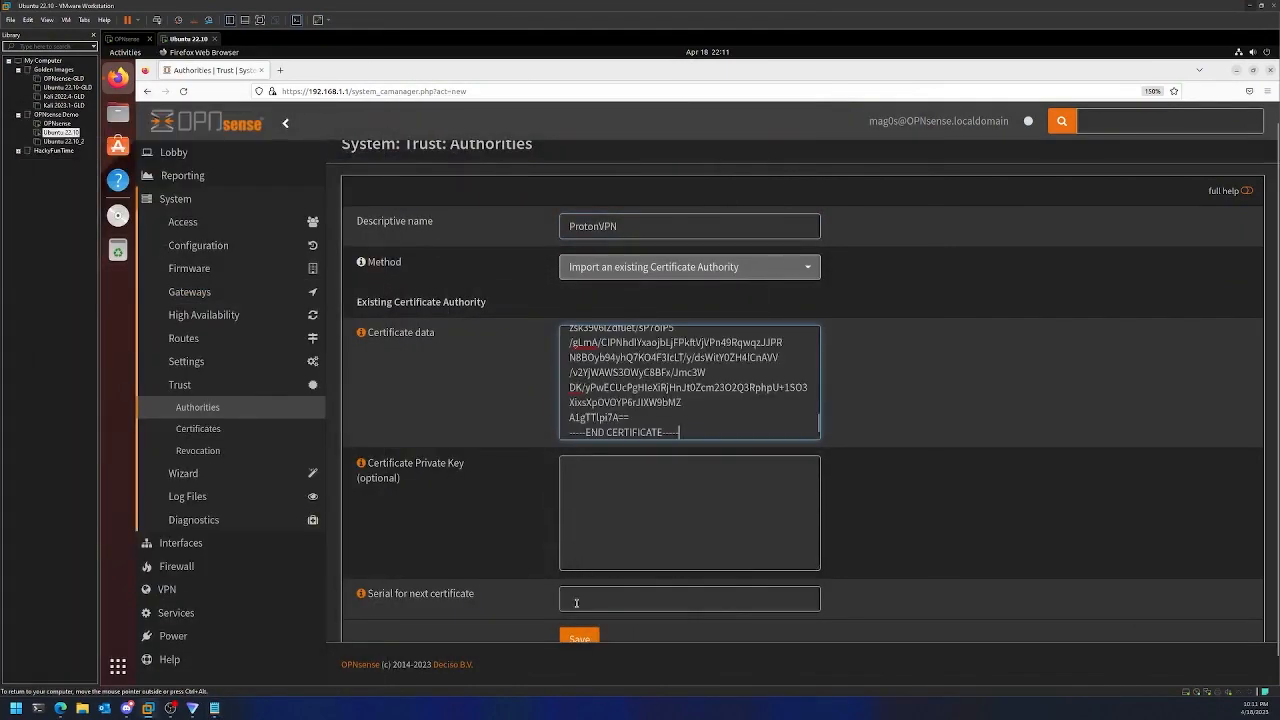
pyautogui.scroll(-1, 575, 608)
pyautogui.click(579, 611)
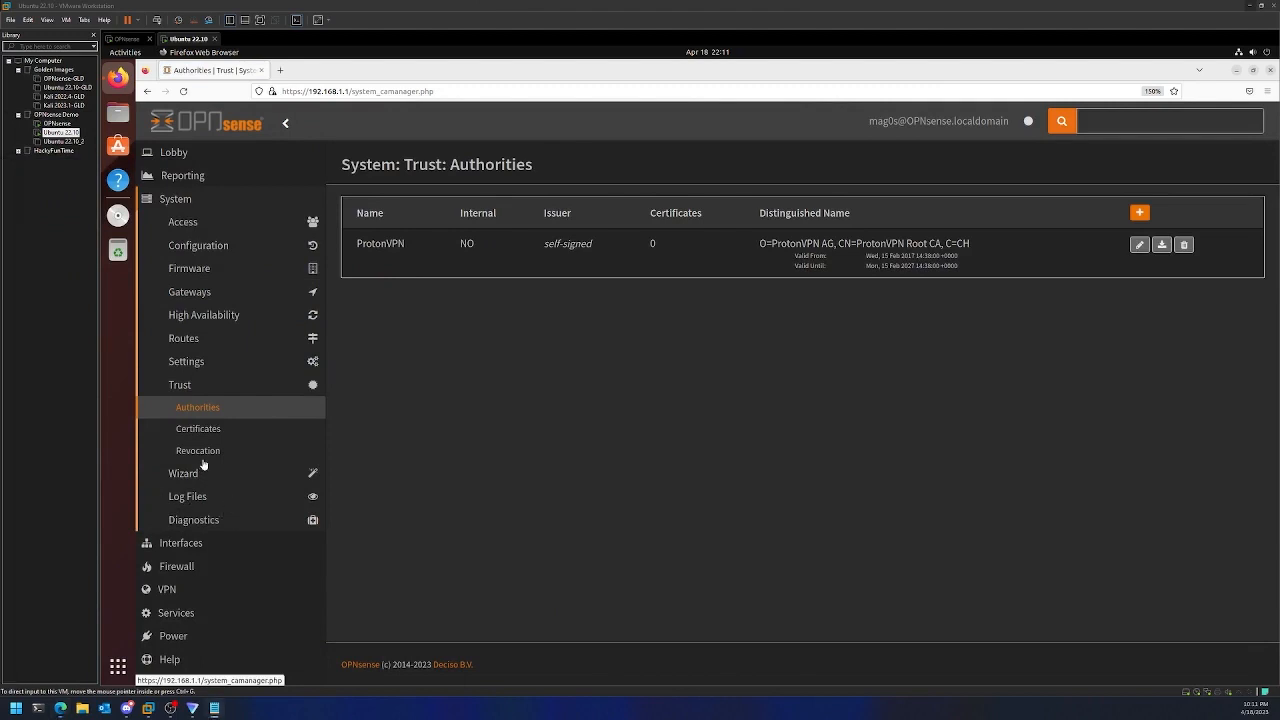
# Go to the VPN > OpenVPN > Clients list
pyautogui.click(170, 589)
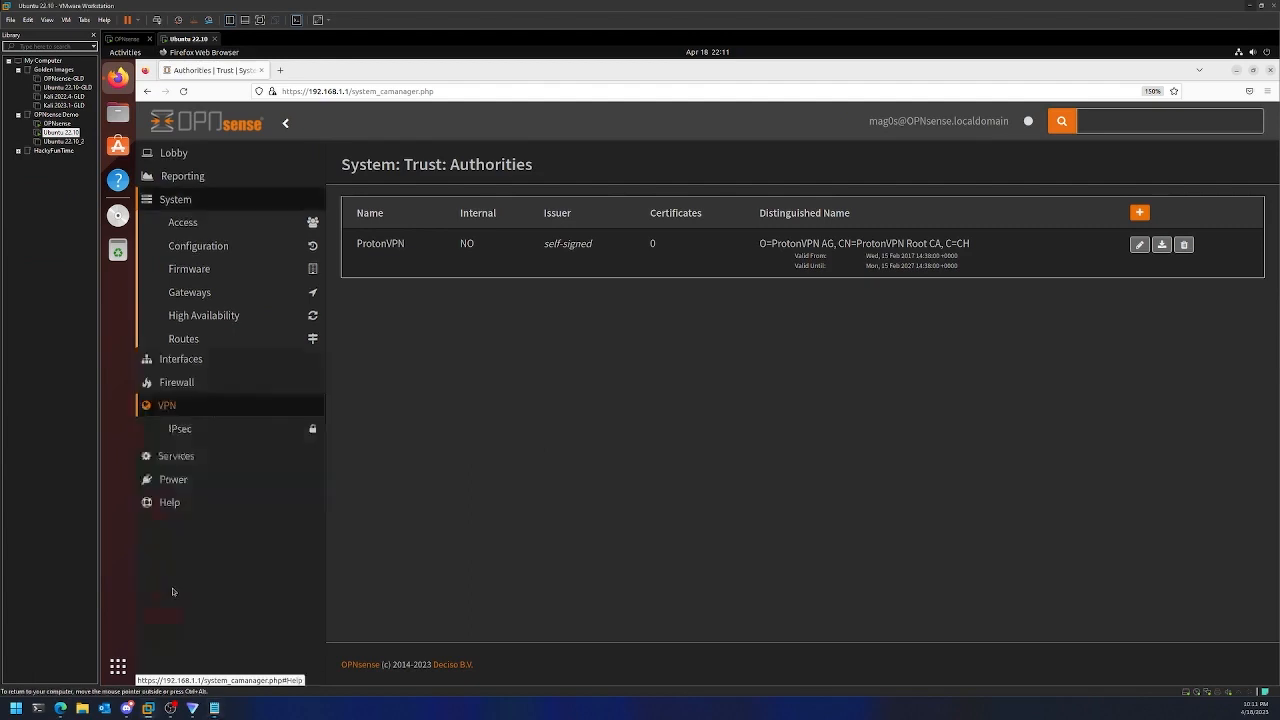
pyautogui.click(190, 315)
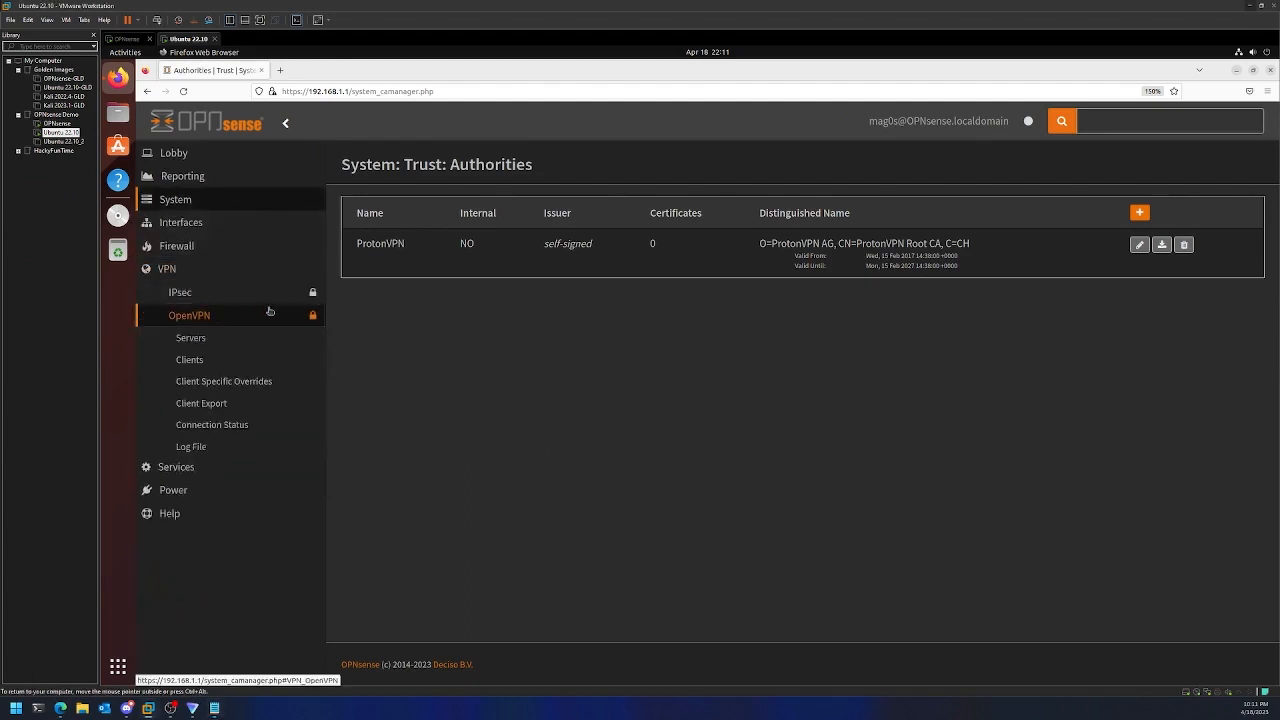
pyautogui.click(200, 360)
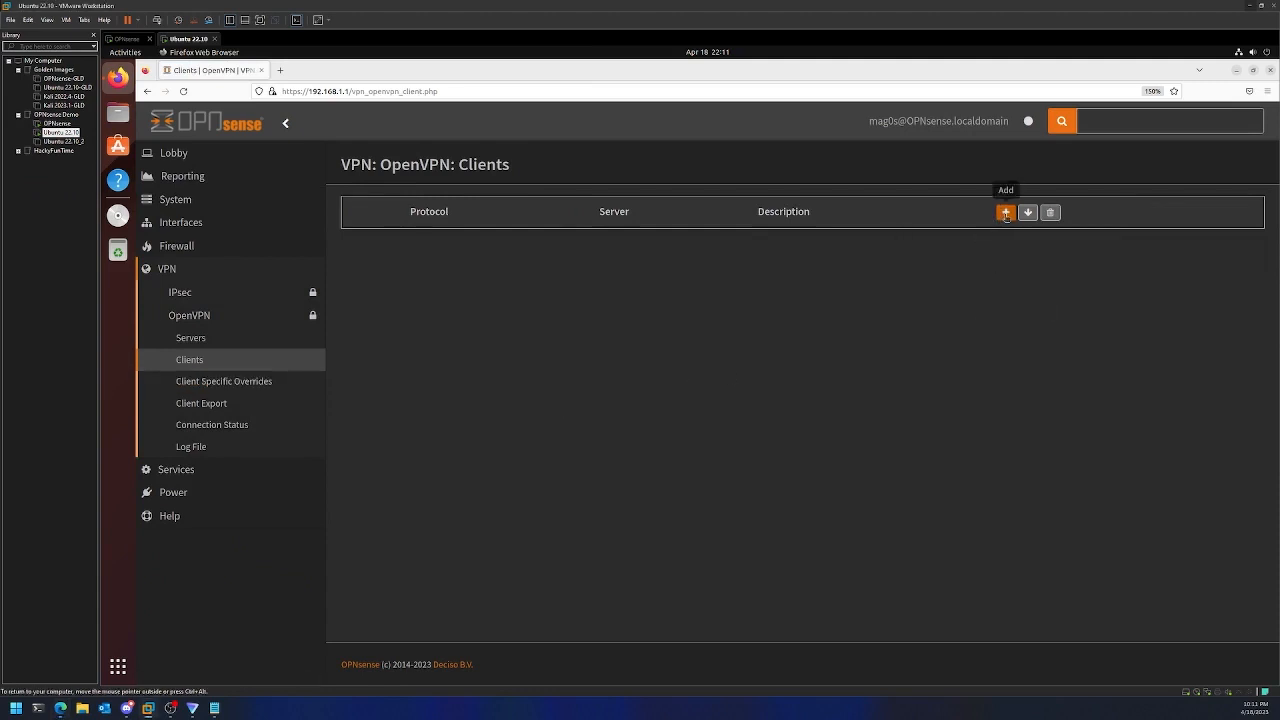
# Add a new client described as ProtonVPN and review the config file in Notepad
pyautogui.click(1002, 213)
pyautogui.click(626, 280)
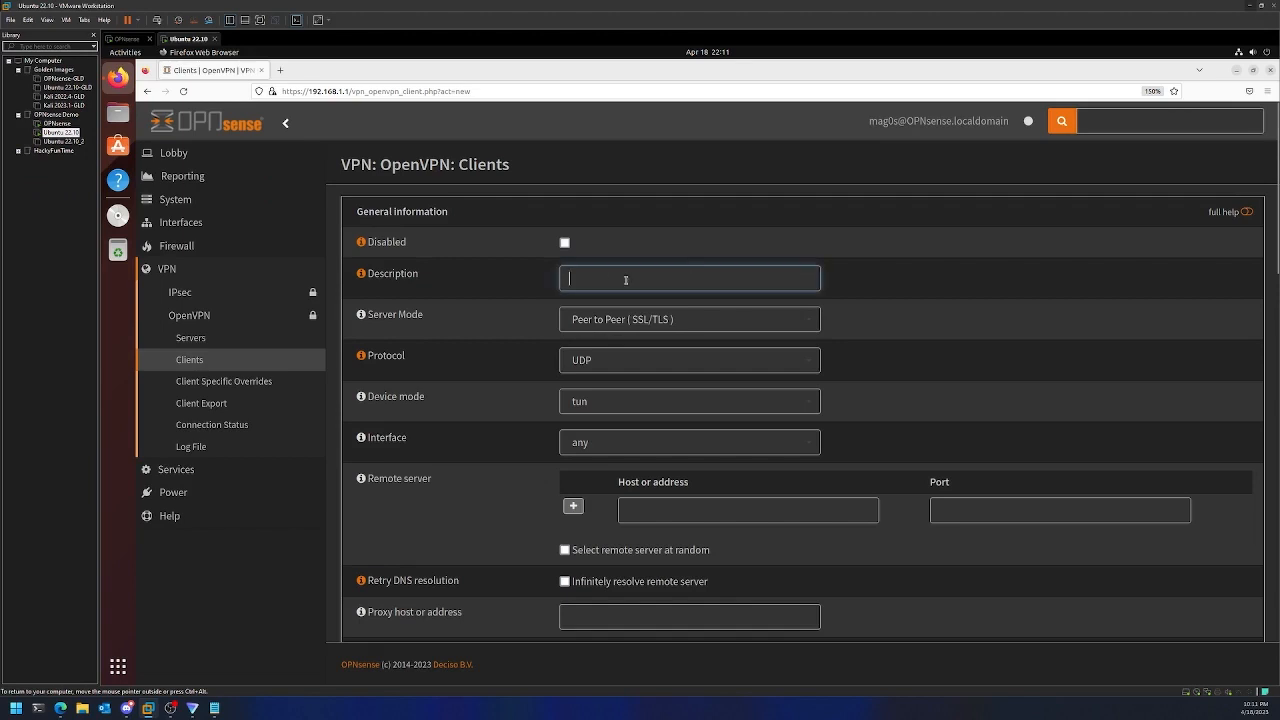
pyautogui.write('ProtonVPN')
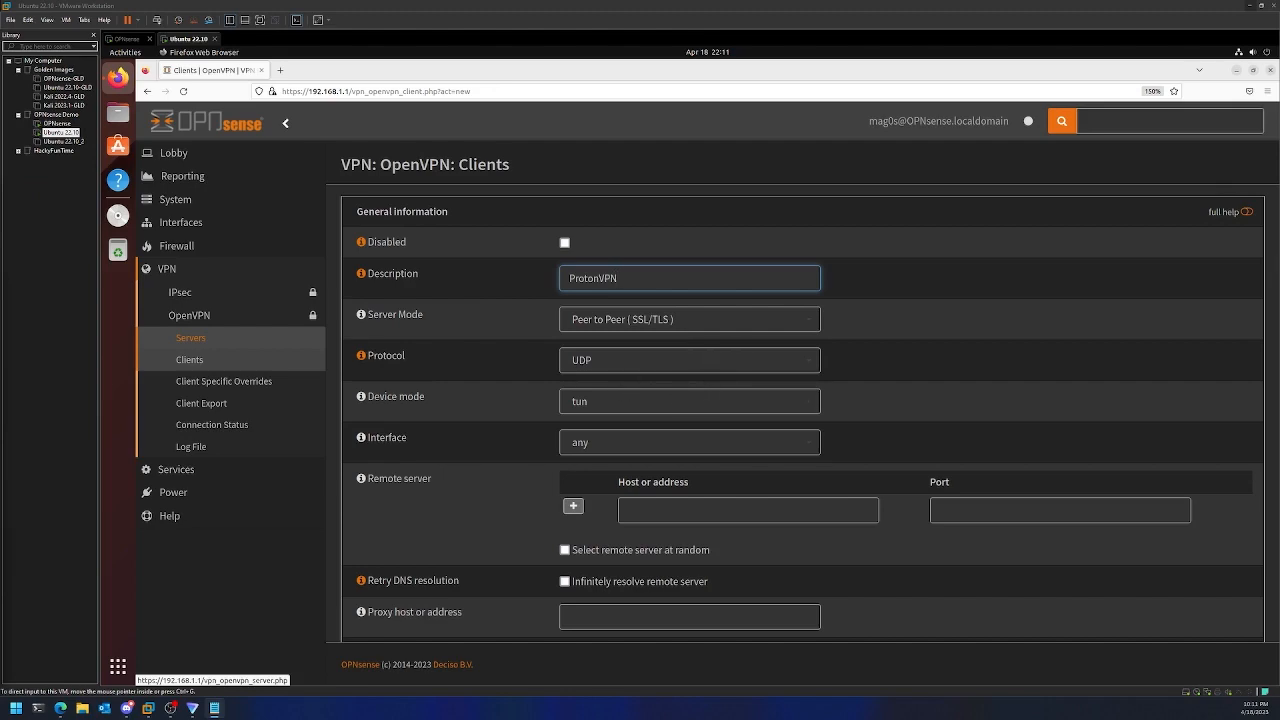
pyautogui.moveTo(2, 203); pyautogui.dragTo(371, 222)
pyautogui.scroll(20, 352, 289)
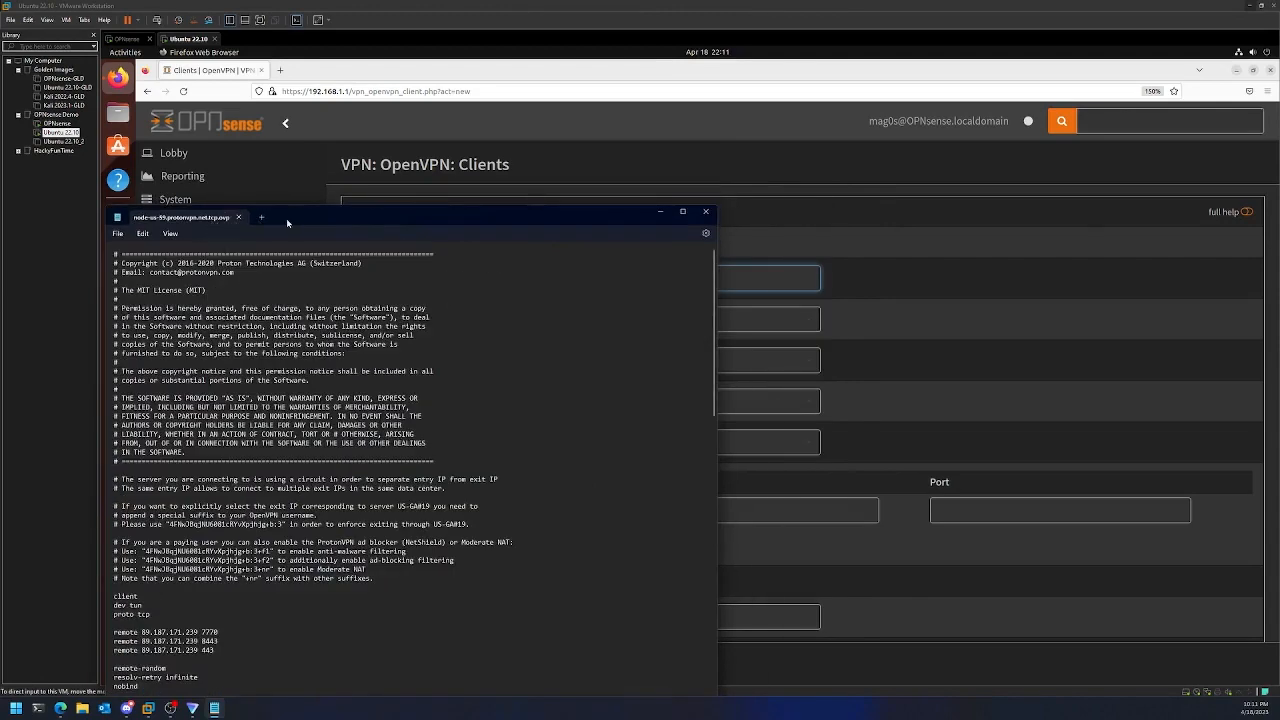
pyautogui.scroll(-3, 313, 470)
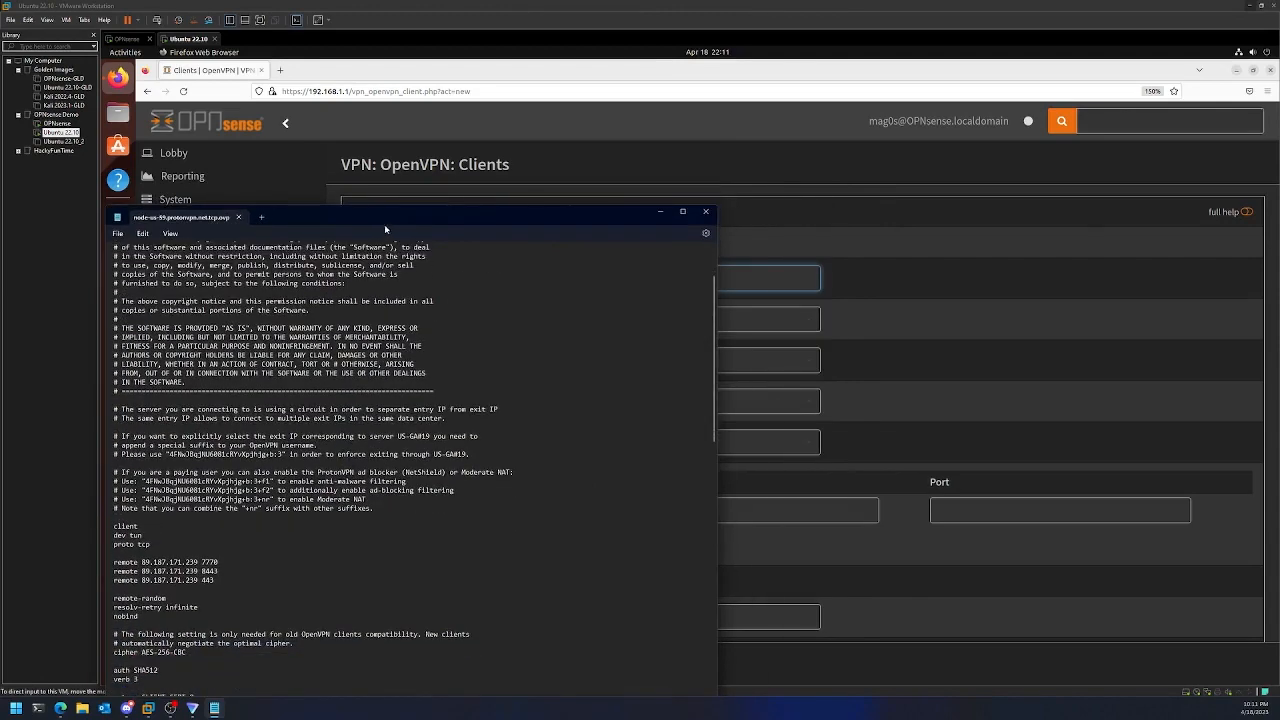
pyautogui.moveTo(425, 222); pyautogui.dragTo(0, 218)
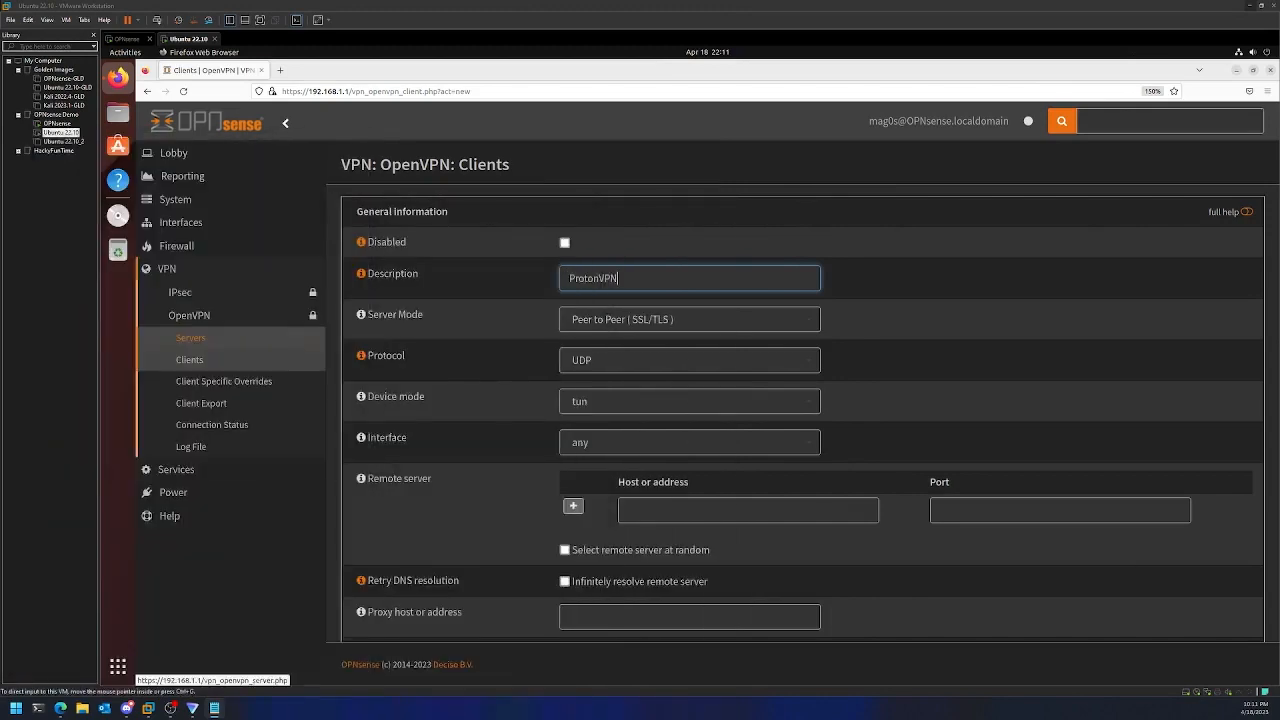
# Set the client protocol to TCP4 and its interface to WAN
pyautogui.click(659, 358)
pyautogui.click(614, 366)
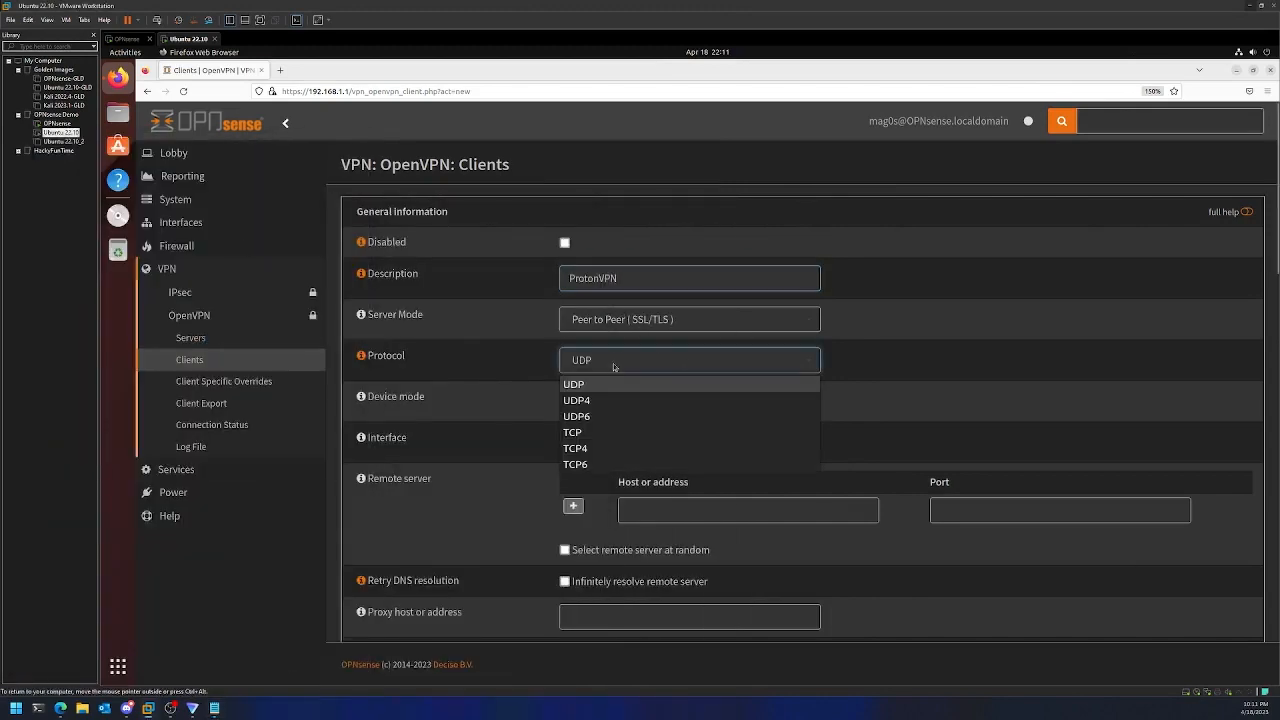
pyautogui.click(600, 449)
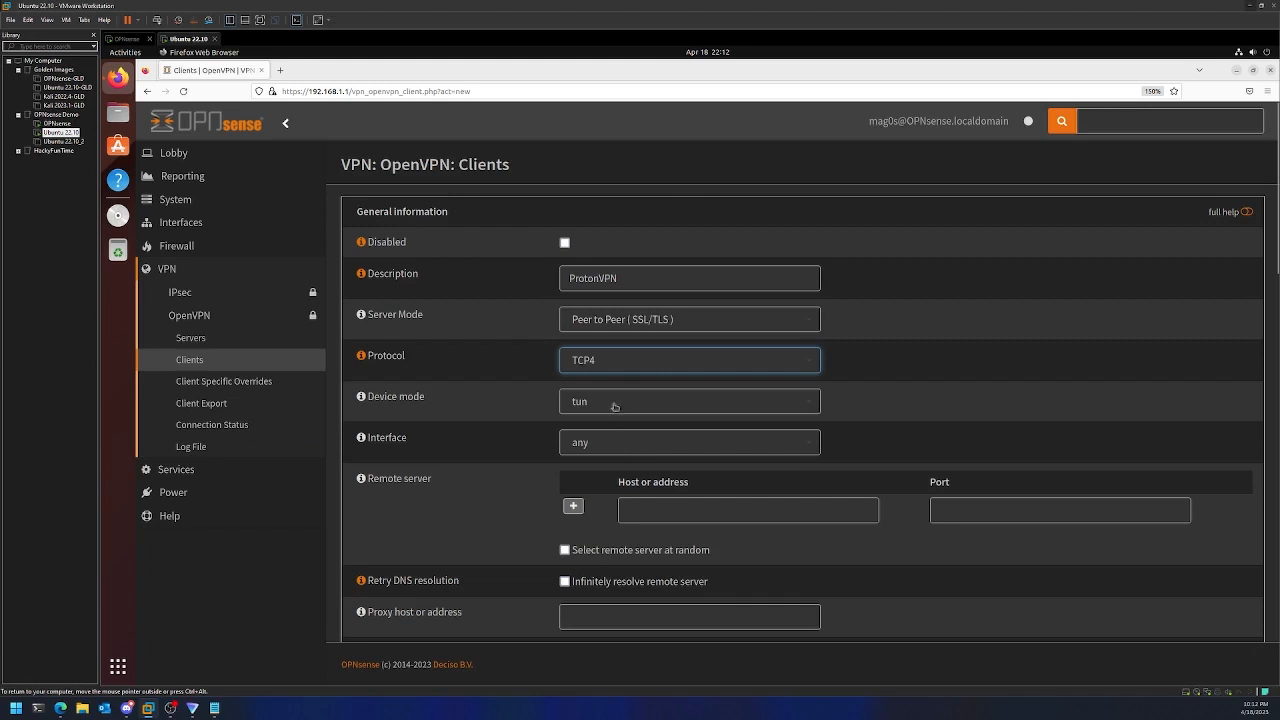
pyautogui.scroll(-2, 614, 408)
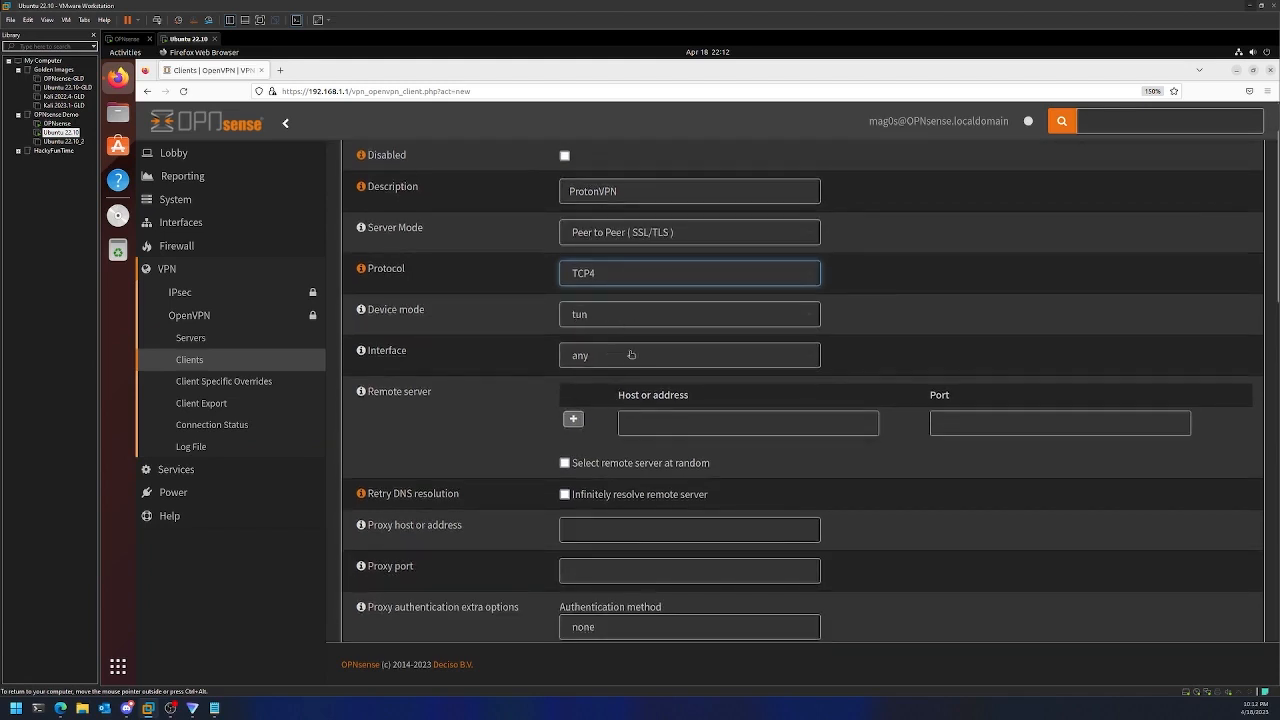
pyautogui.click(628, 357)
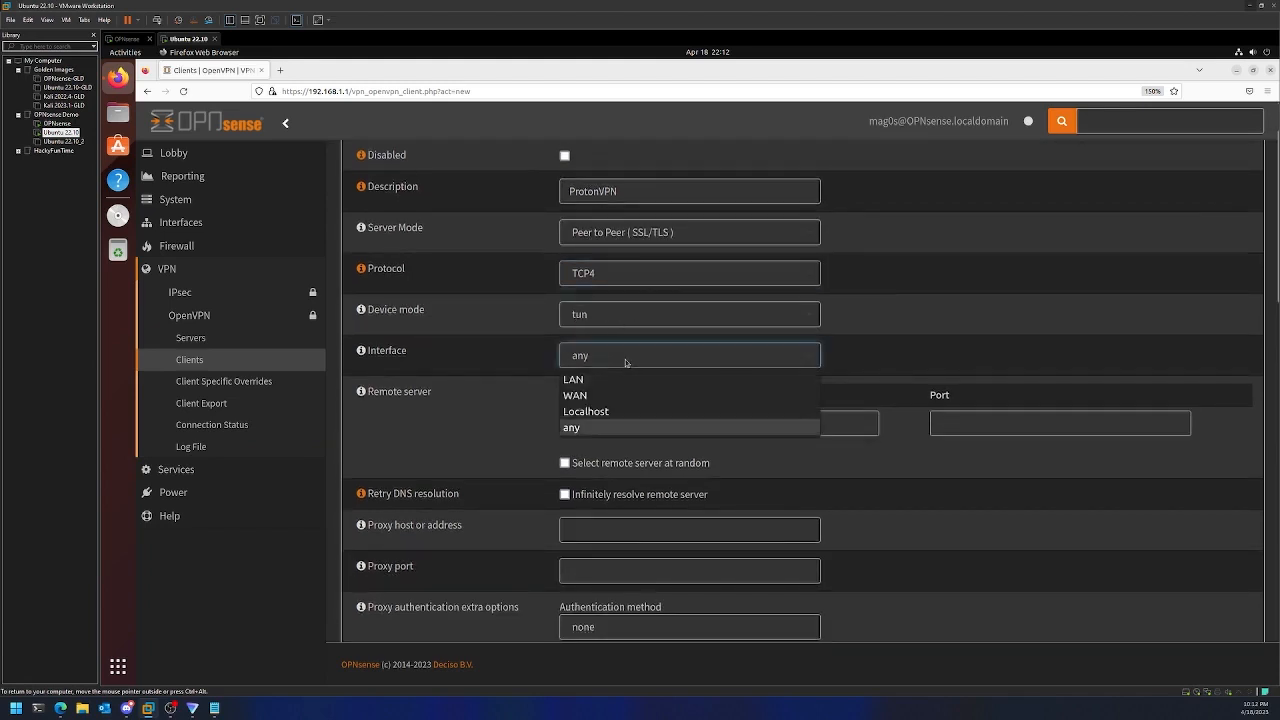
pyautogui.click(587, 396)
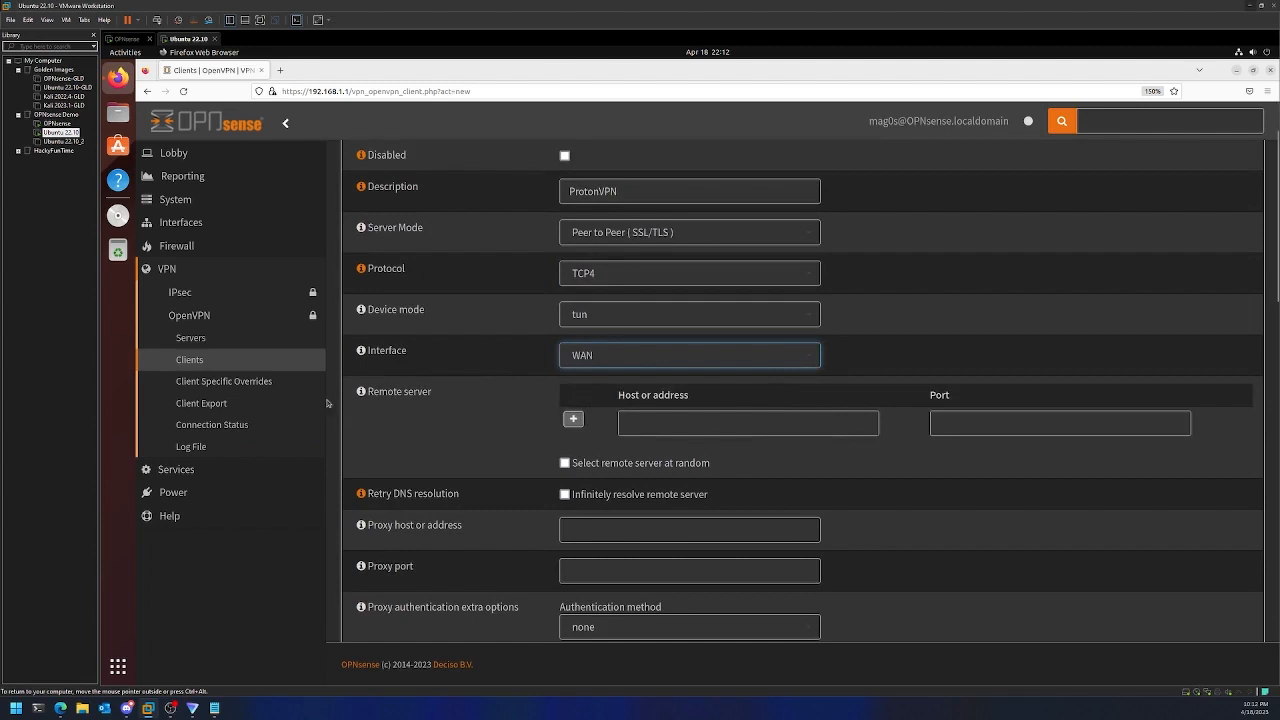
# Add three remote server rows, each with host 89.187.171.239 copied from the config
pyautogui.scroll(-1, 600, 390)
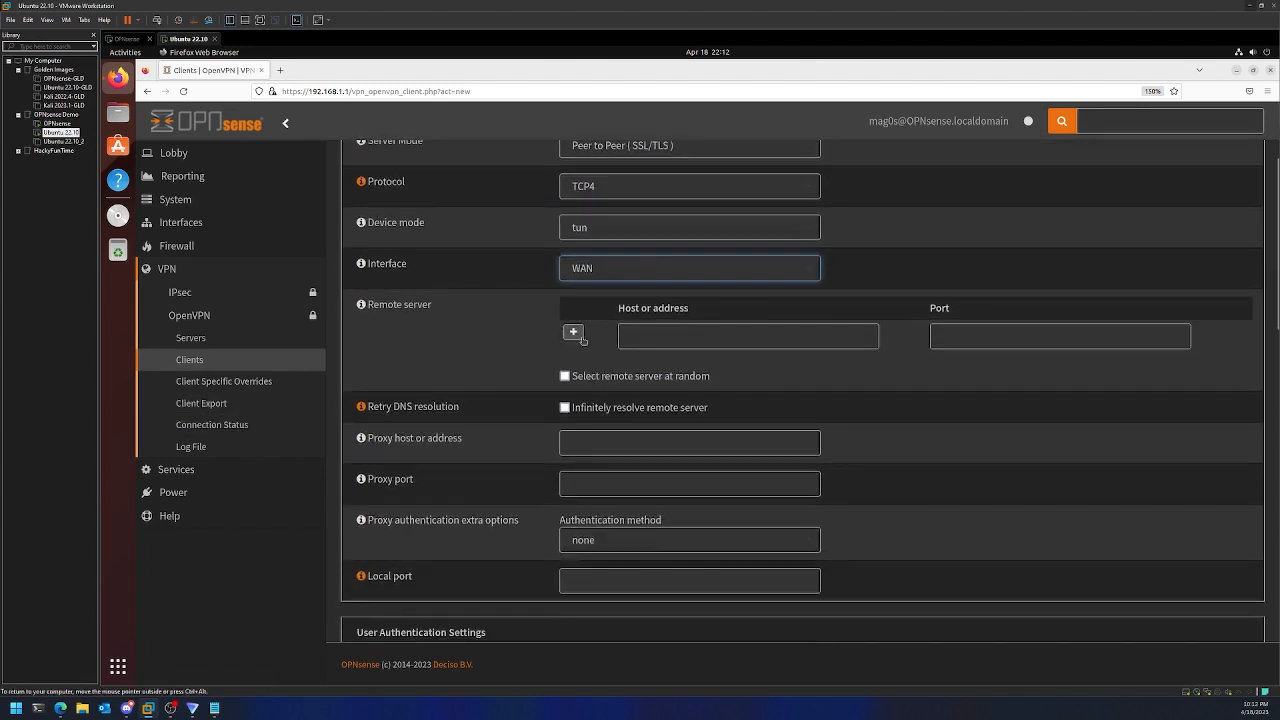
pyautogui.click(573, 331)
pyautogui.click(573, 364)
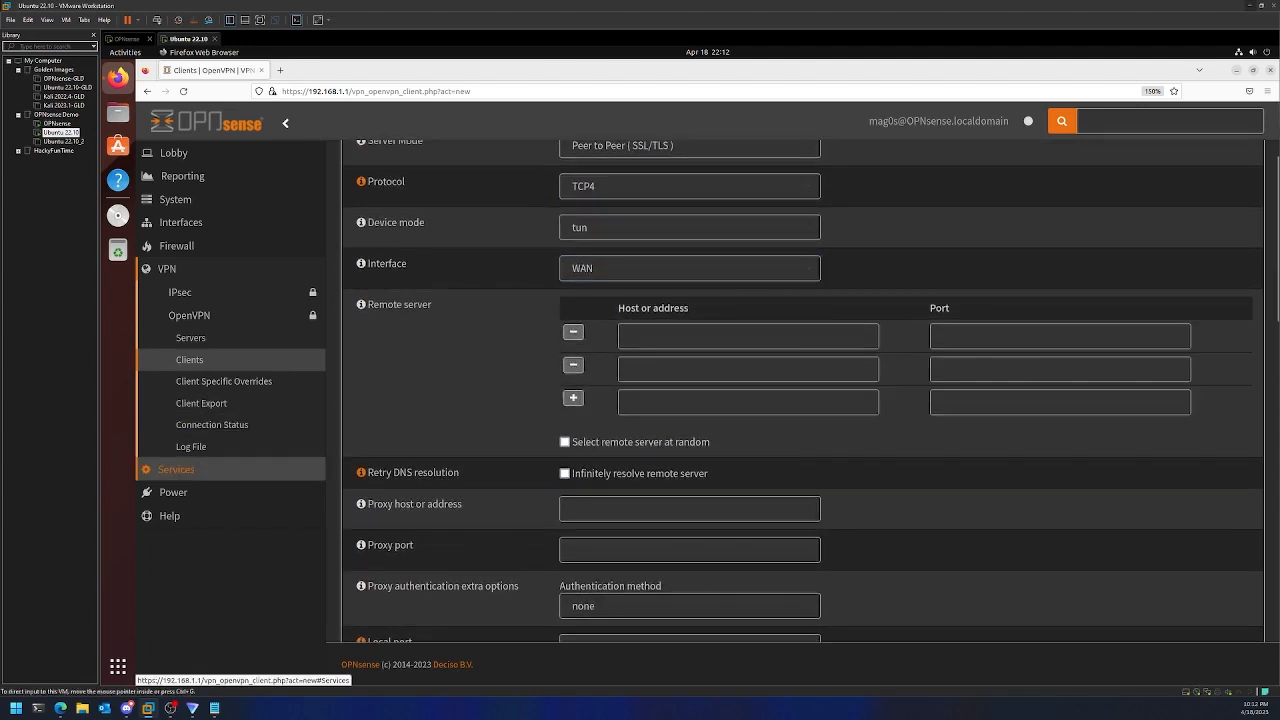
pyautogui.moveTo(0, 157); pyautogui.dragTo(526, 153)
pyautogui.moveTo(69, 503); pyautogui.dragTo(127, 503)
pyautogui.hotkey('ctrl', 'c')
pyautogui.moveTo(492, 160); pyautogui.dragTo(0, 180)
pyautogui.click(652, 332)
pyautogui.hotkey('ctrl', 'v')
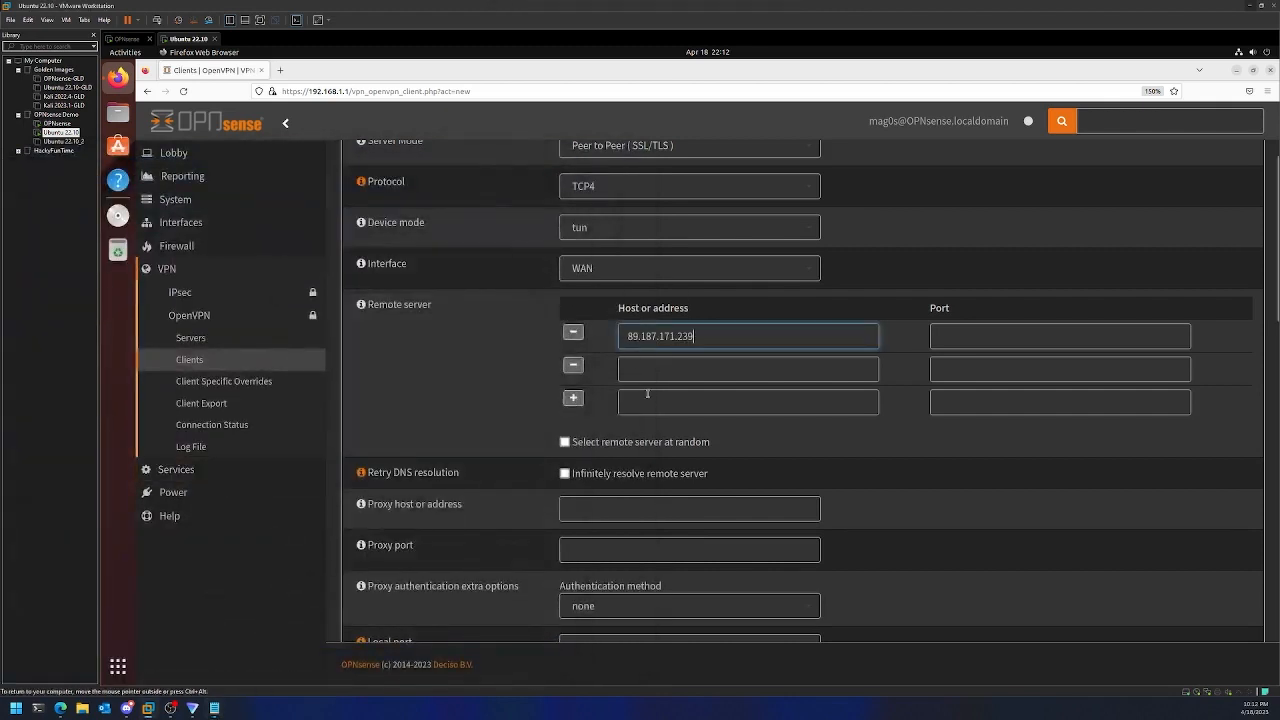
pyautogui.click(660, 370)
pyautogui.hotkey('ctrl', 'v')
pyautogui.click(662, 401)
pyautogui.hotkey('ctrl', 'v')
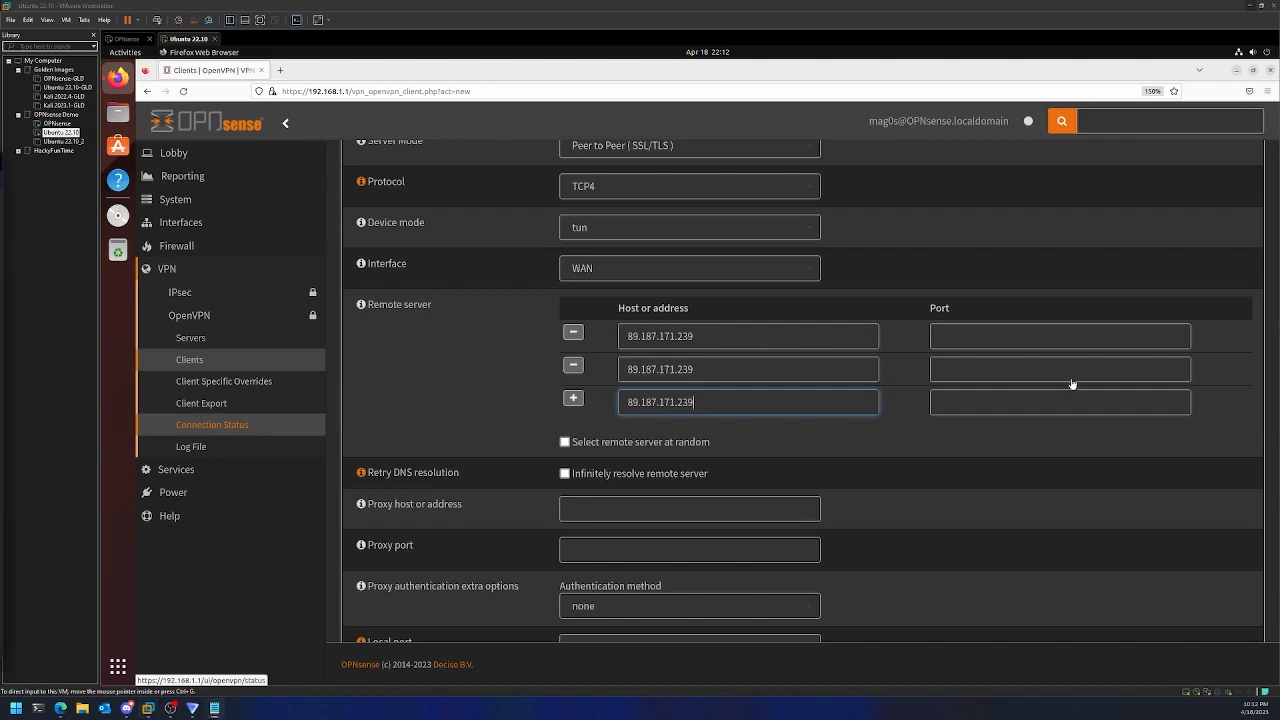
# Set the three server ports to 7770, 8443 and 443
pyautogui.click(1016, 345)
pyautogui.write('7770')
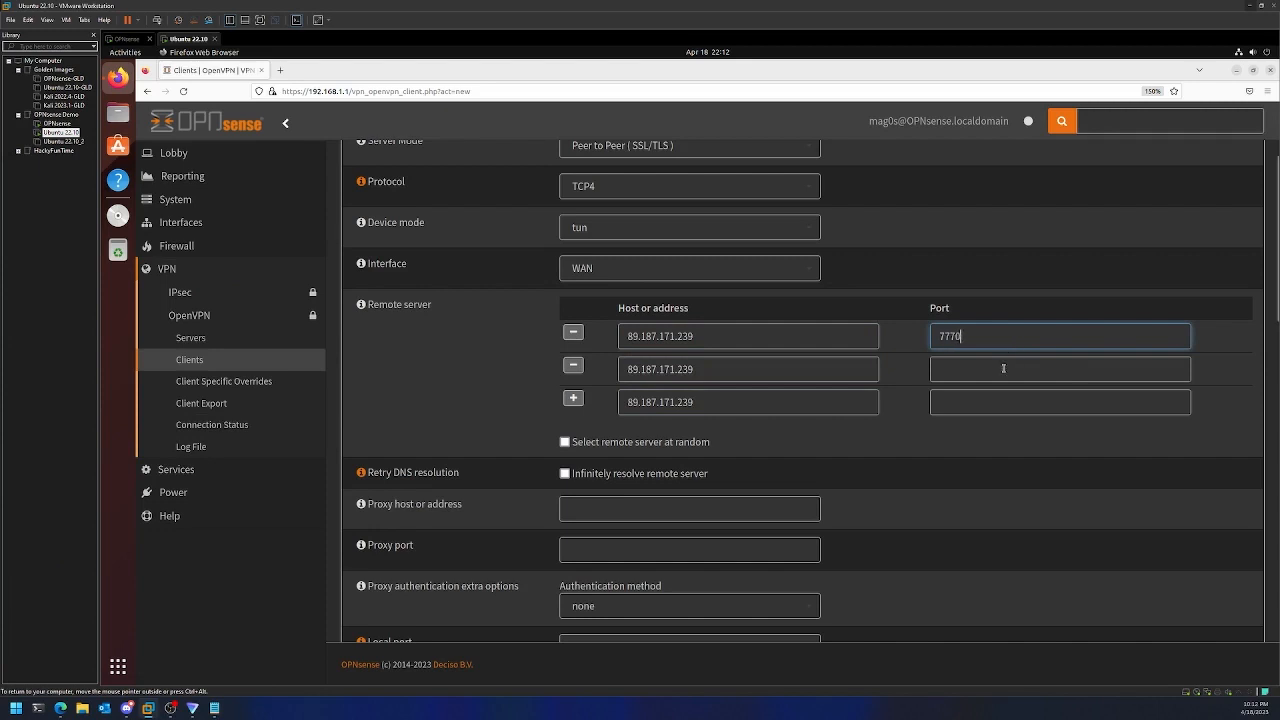
pyautogui.click(1003, 368)
pyautogui.write('8443')
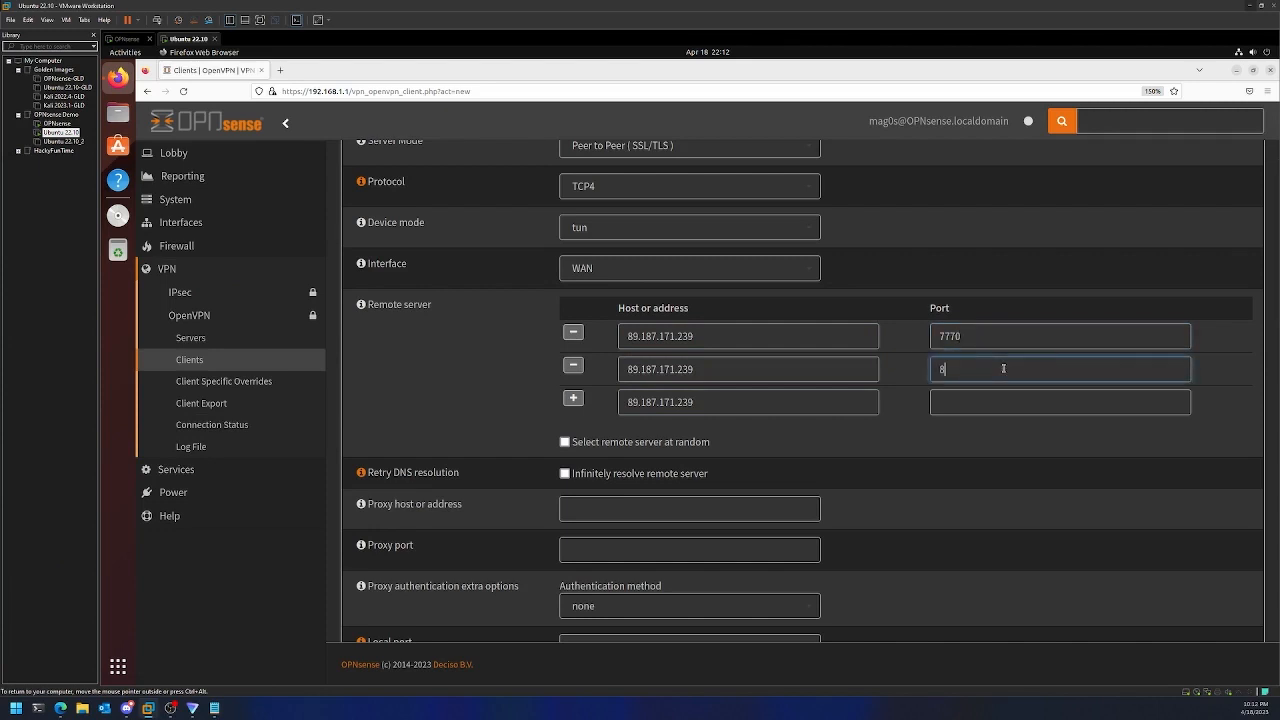
pyautogui.click(981, 407)
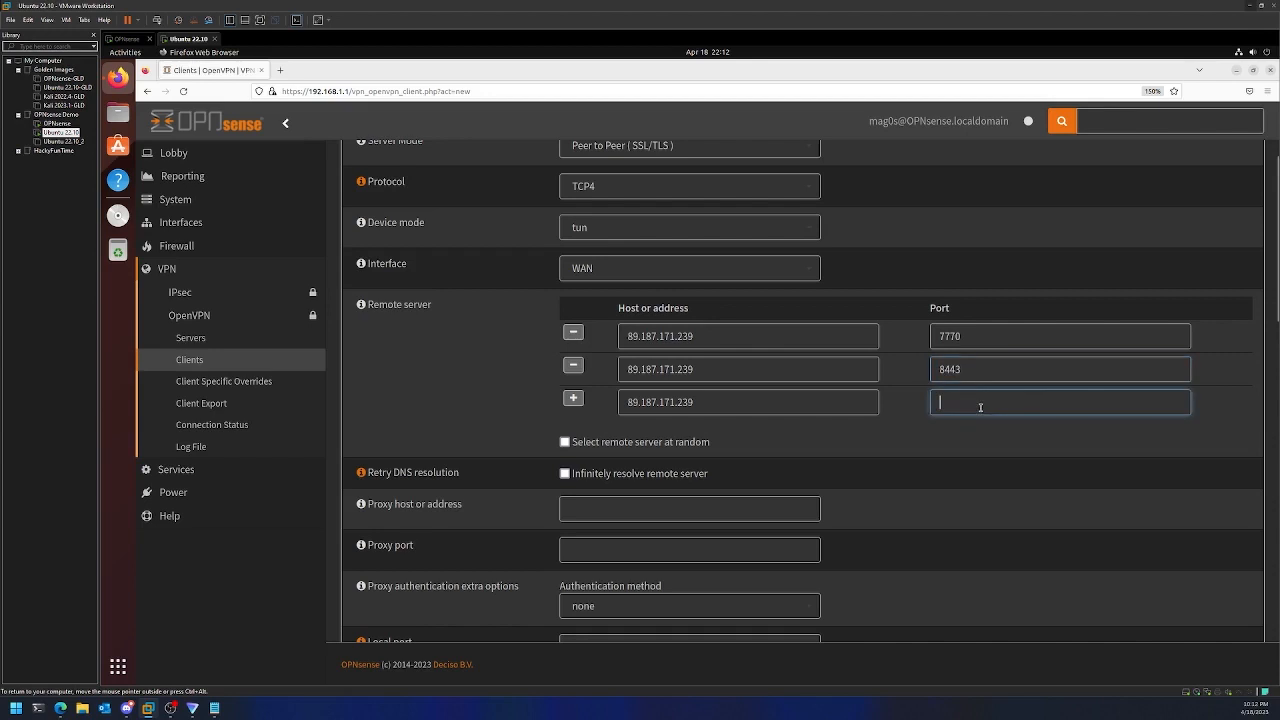
pyautogui.write('443')
pyautogui.click(806, 440)
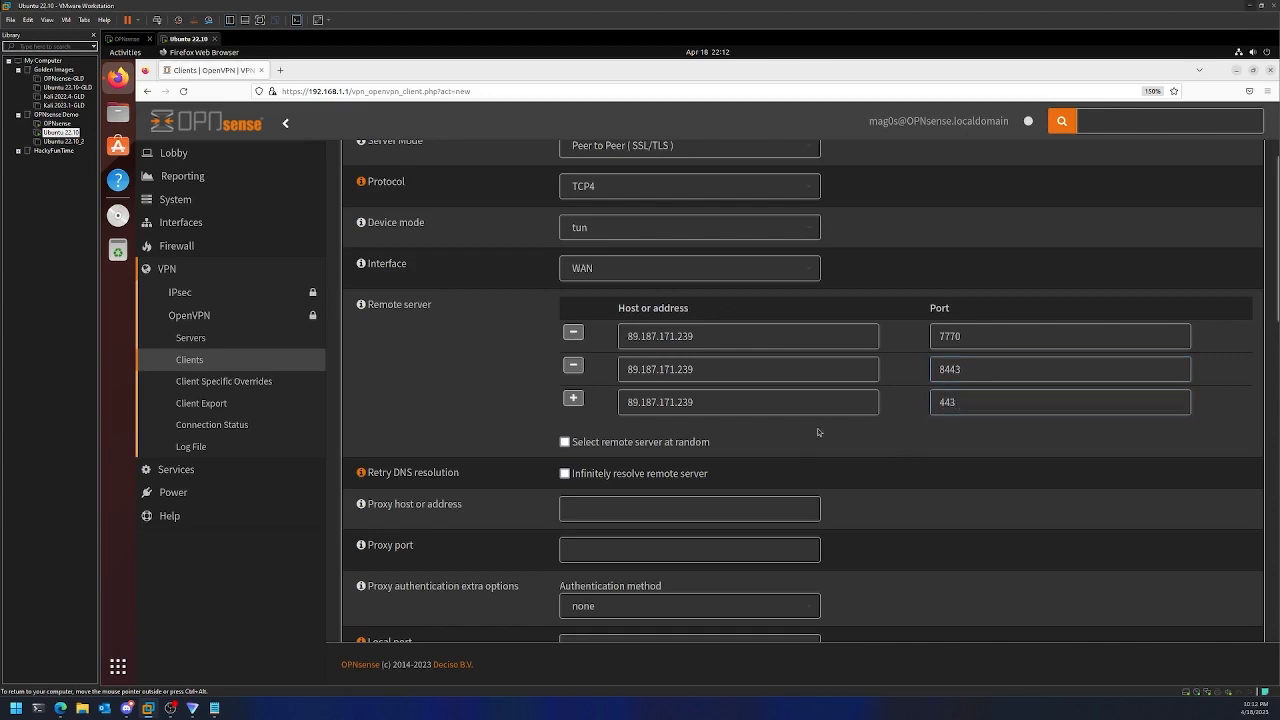
# Enable 'Select at random' and 'Infinitely resolve' for the remote servers
pyautogui.click(565, 443)
pyautogui.click(565, 476)
pyautogui.scroll(-1, 775, 466)
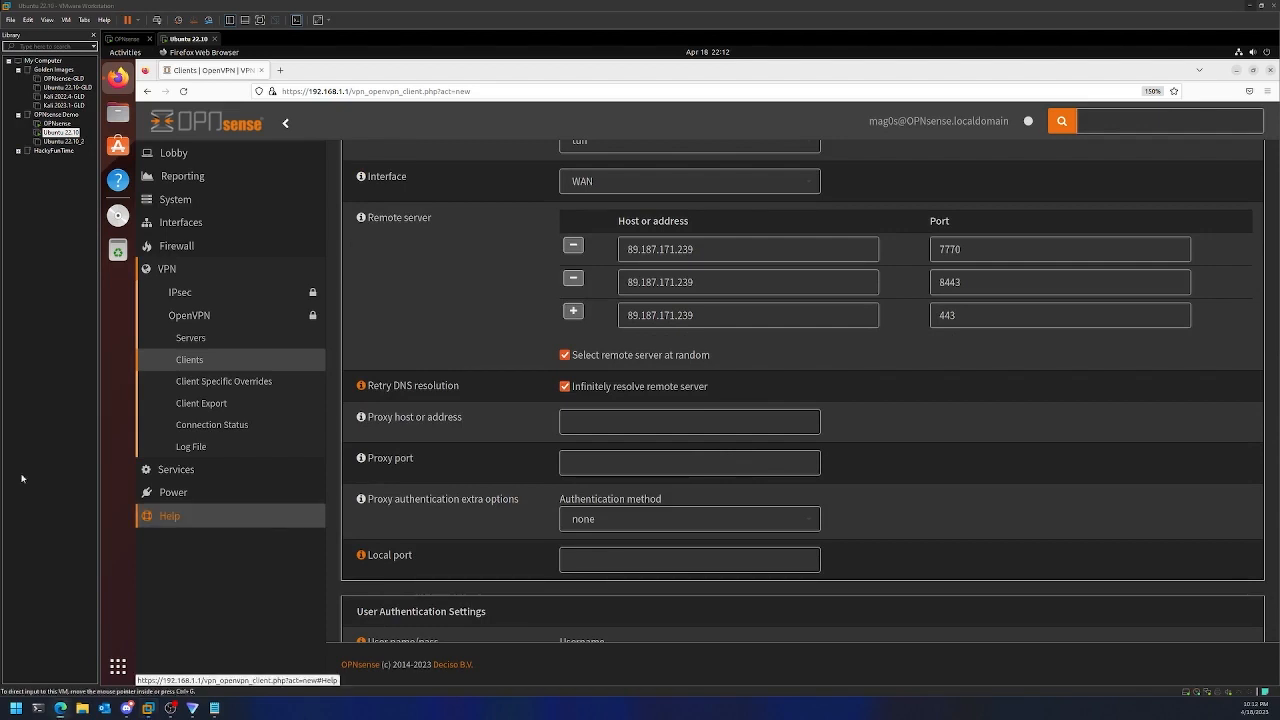
# Paste the VPN account username and password into the user authentication fields
pyautogui.scroll(-3, 510, 478)
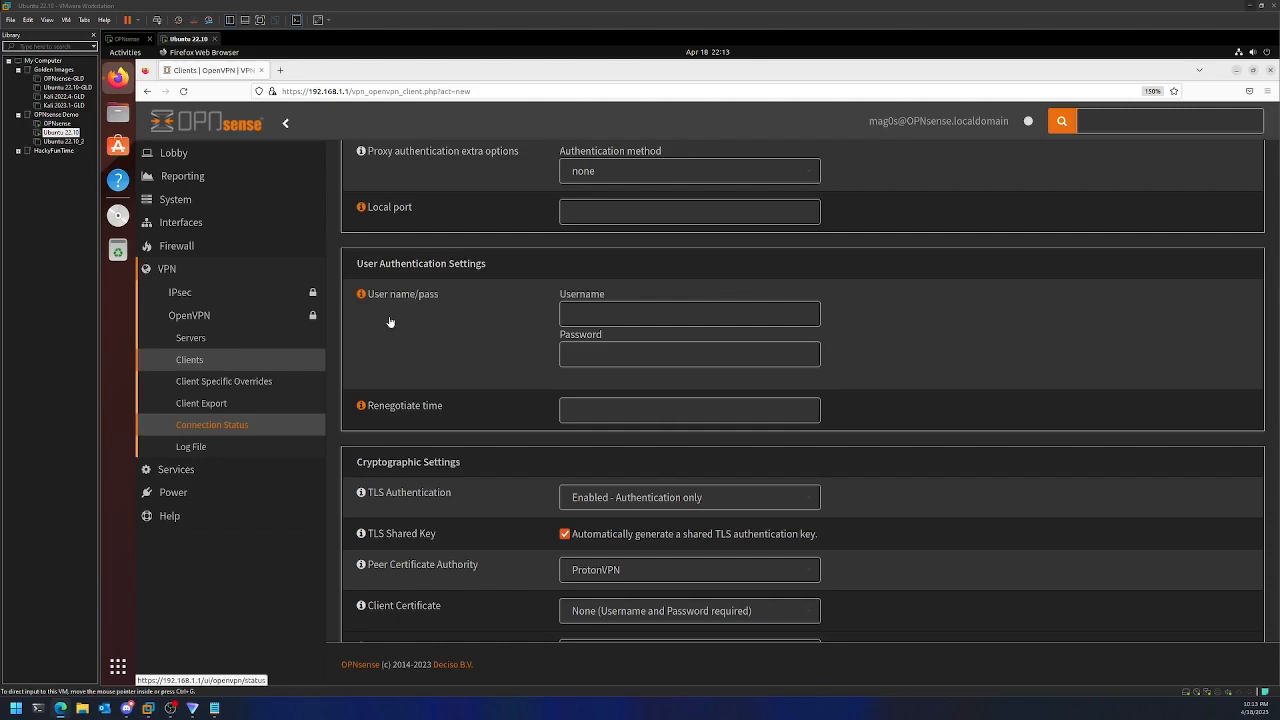
pyautogui.click(596, 312)
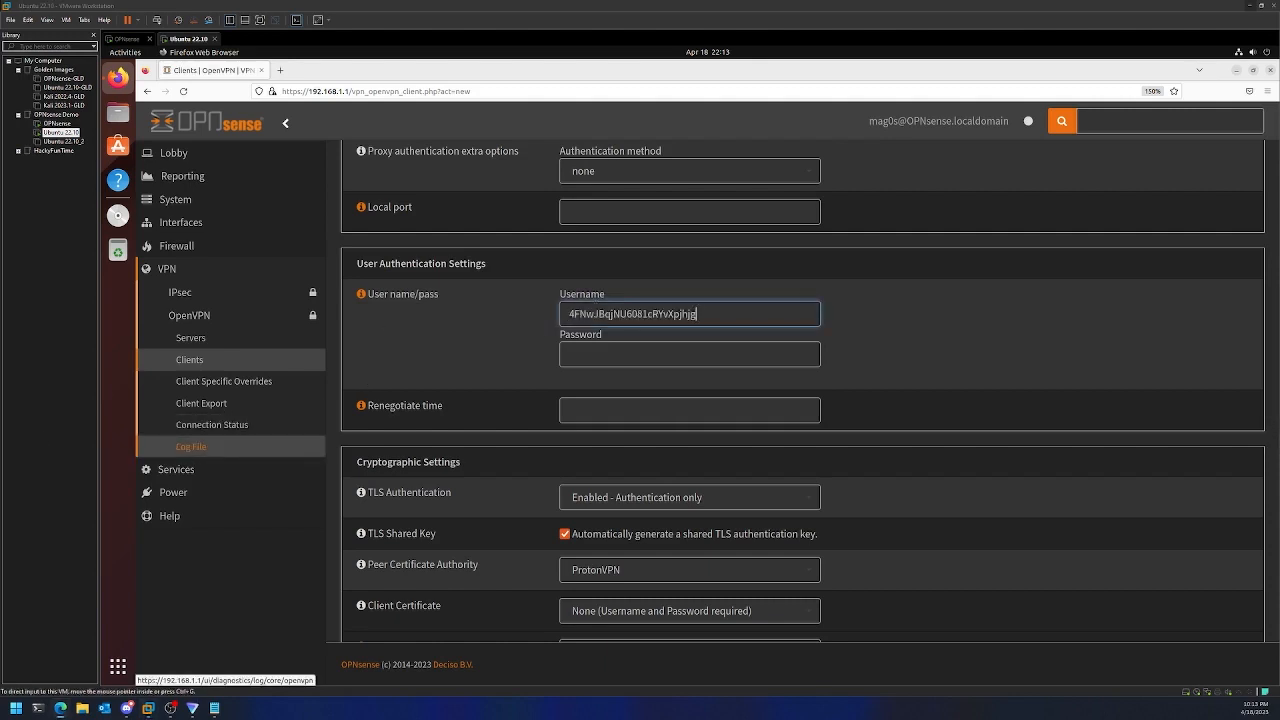
pyautogui.click(632, 351)
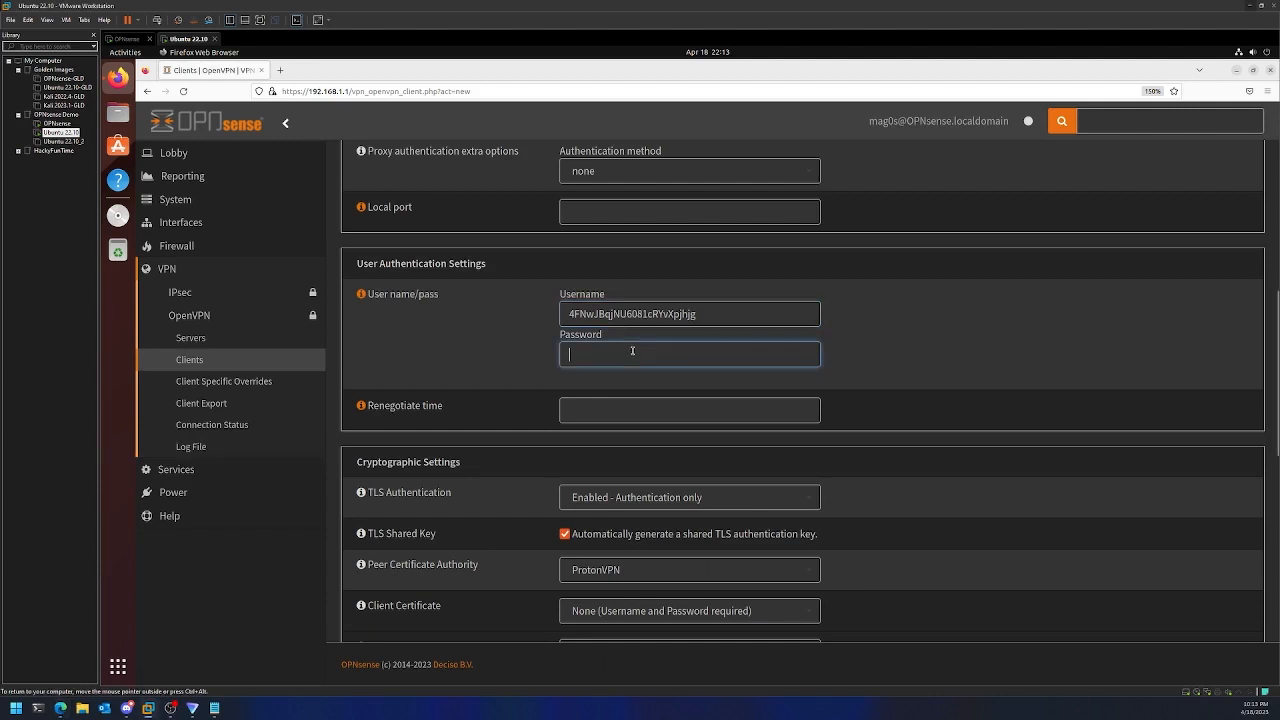
pyautogui.hotkey('ctrl', 'v')
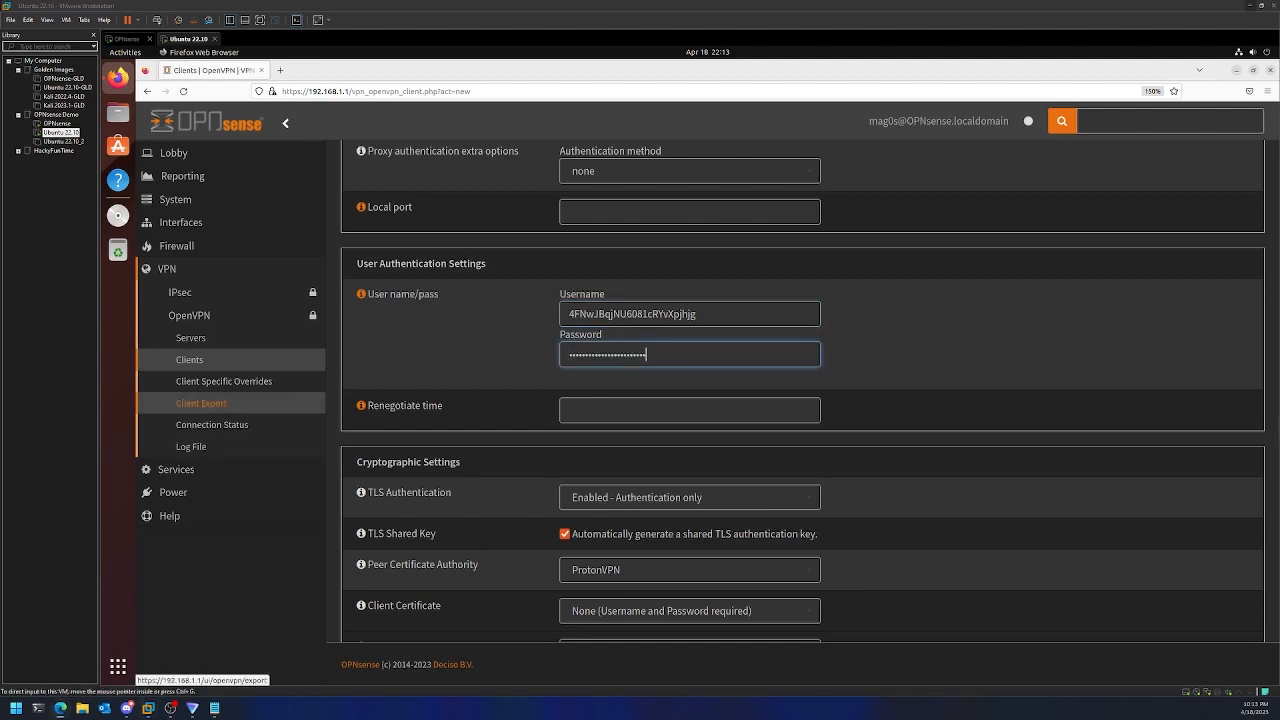
pyautogui.scroll(-3, 474, 428)
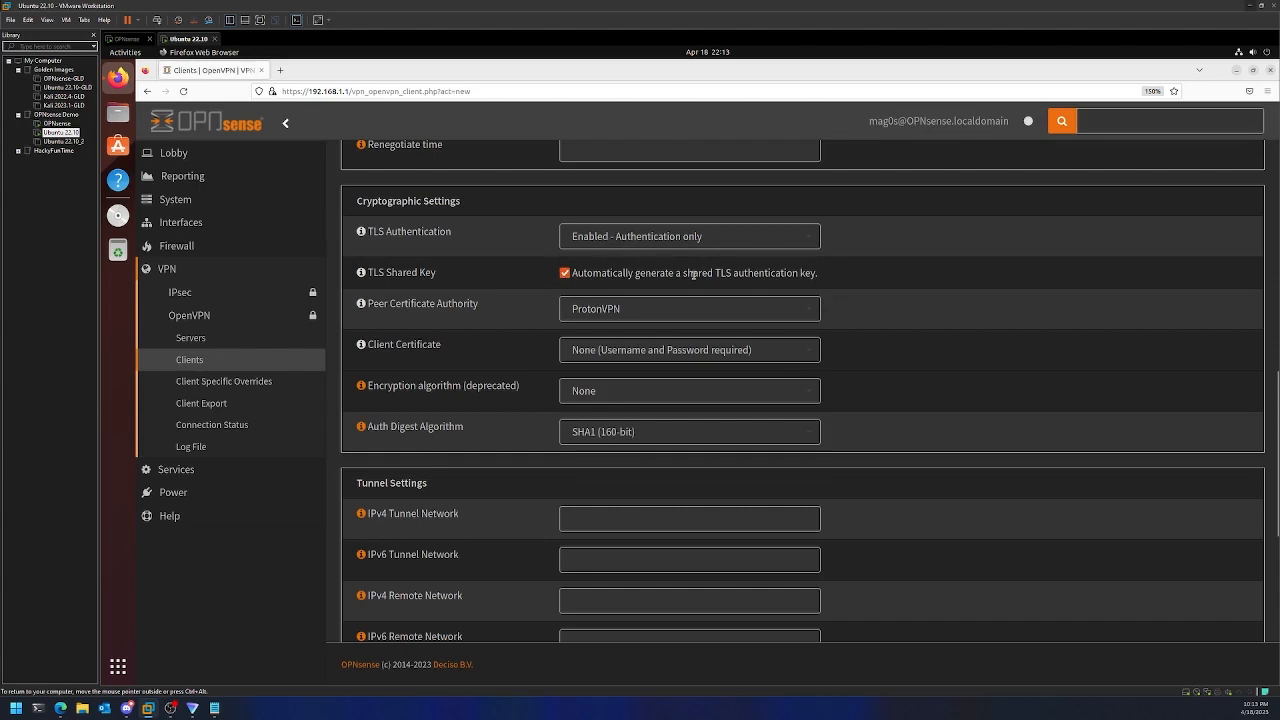
# Turn off the auto-generated TLS key and paste the OpenVPN static key from the config
pyautogui.click(566, 272)
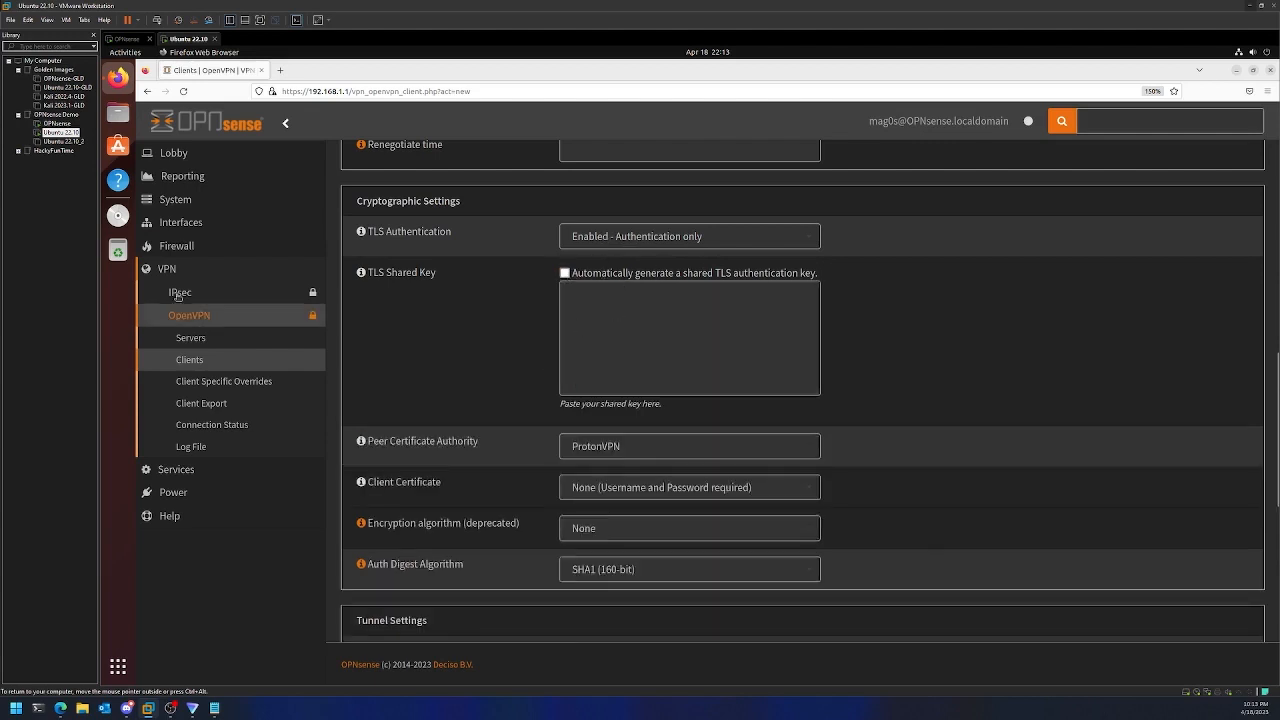
pyautogui.moveTo(0, 157); pyautogui.dragTo(501, 99)
pyautogui.scroll(-20, 450, 350)
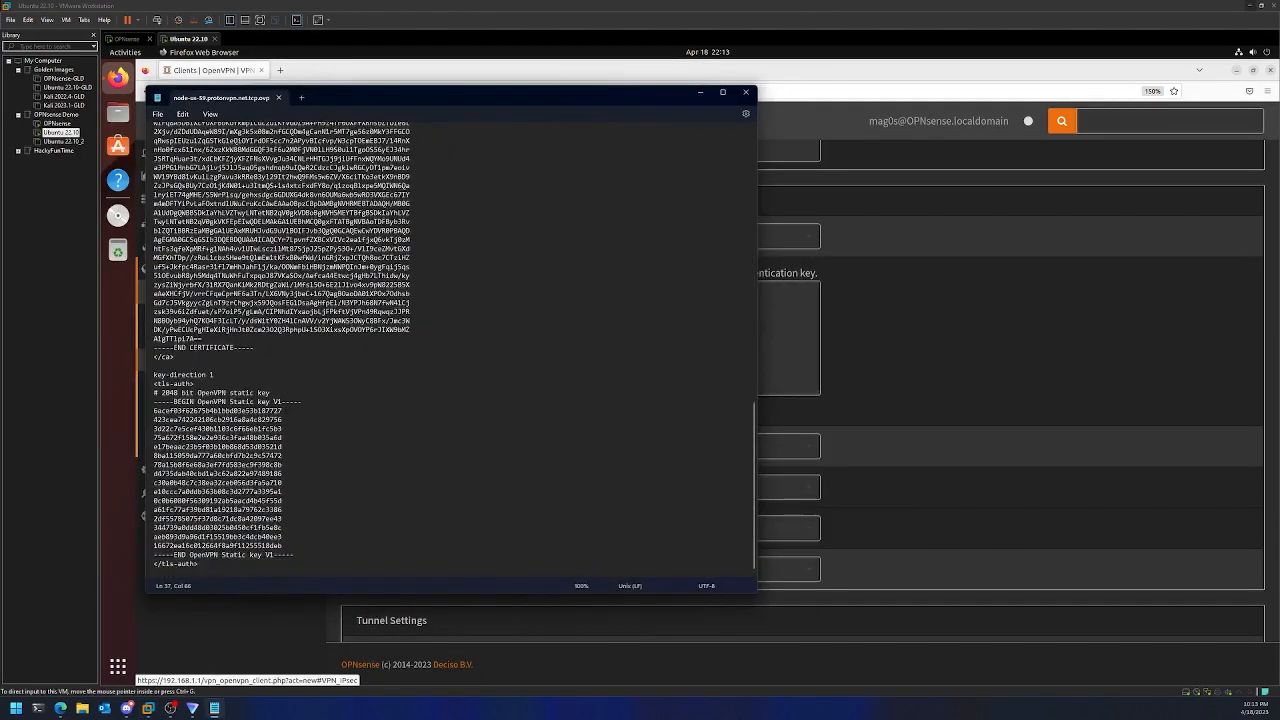
pyautogui.moveTo(294, 554); pyautogui.dragTo(133, 409)
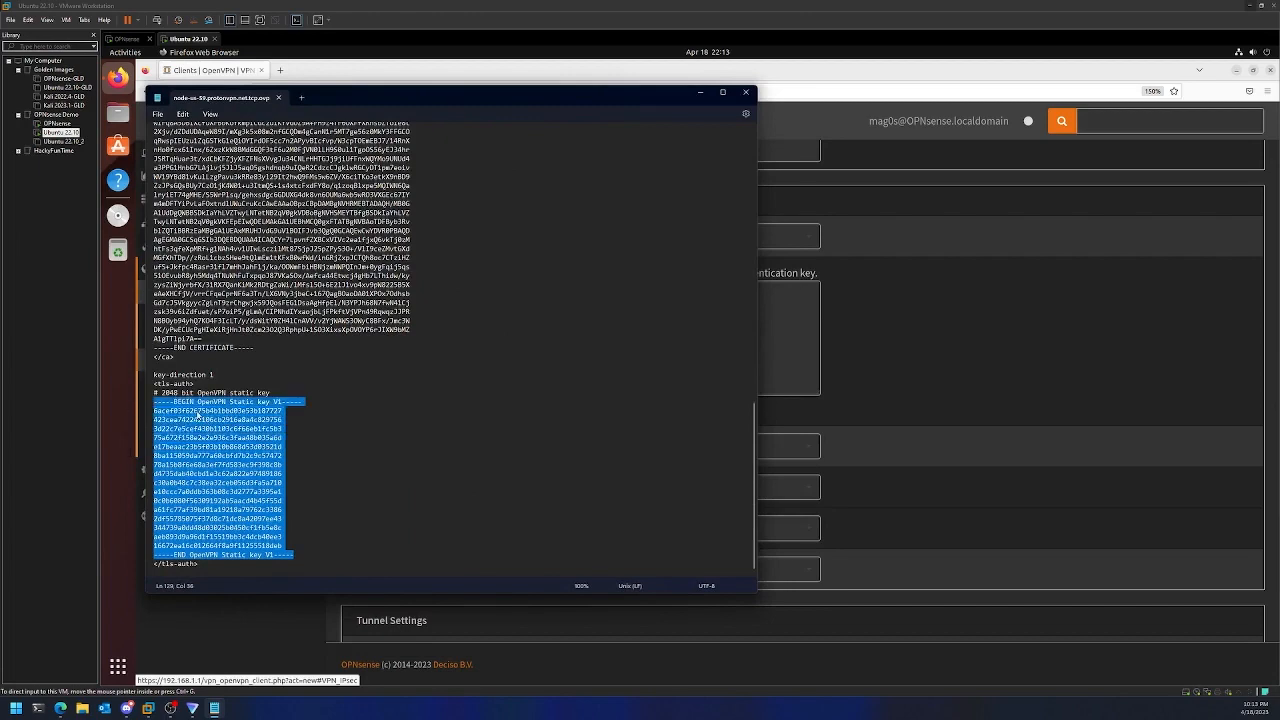
pyautogui.click(699, 92)
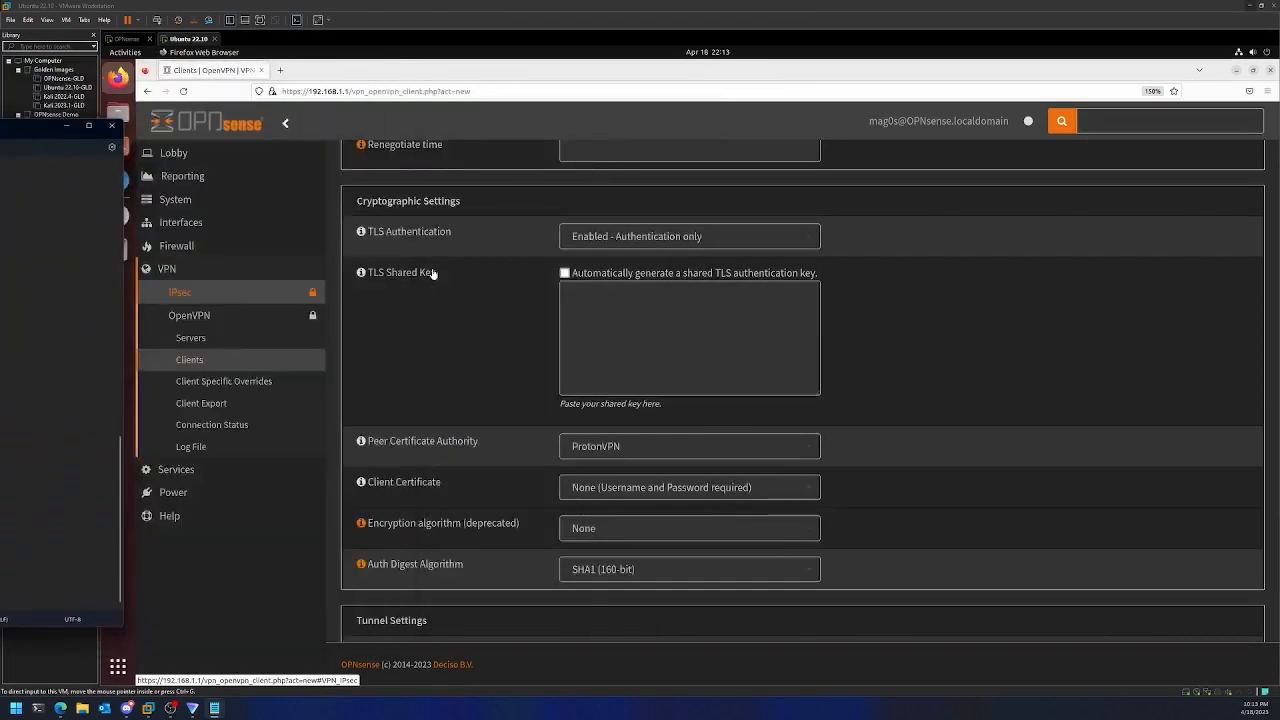
pyautogui.click(622, 309)
pyautogui.hotkey('ctrl', 'v')
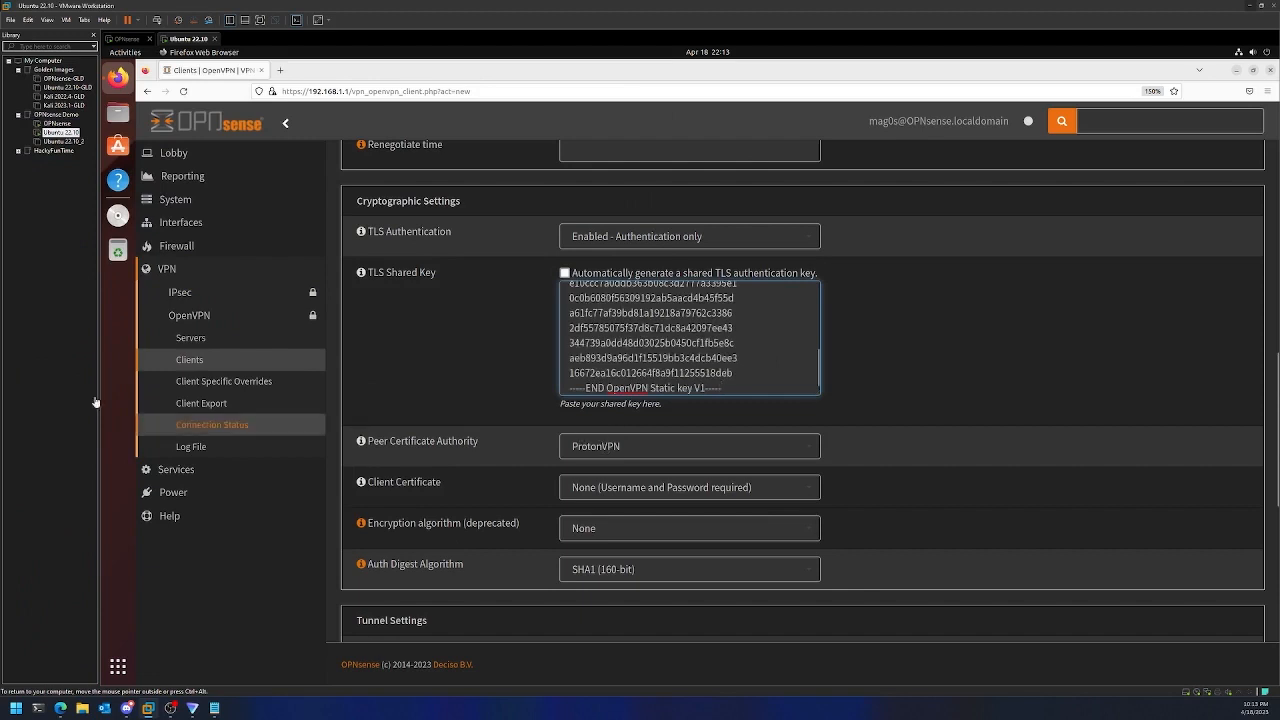
pyautogui.scroll(-1, 711, 437)
pyautogui.scroll(-1, 711, 437)
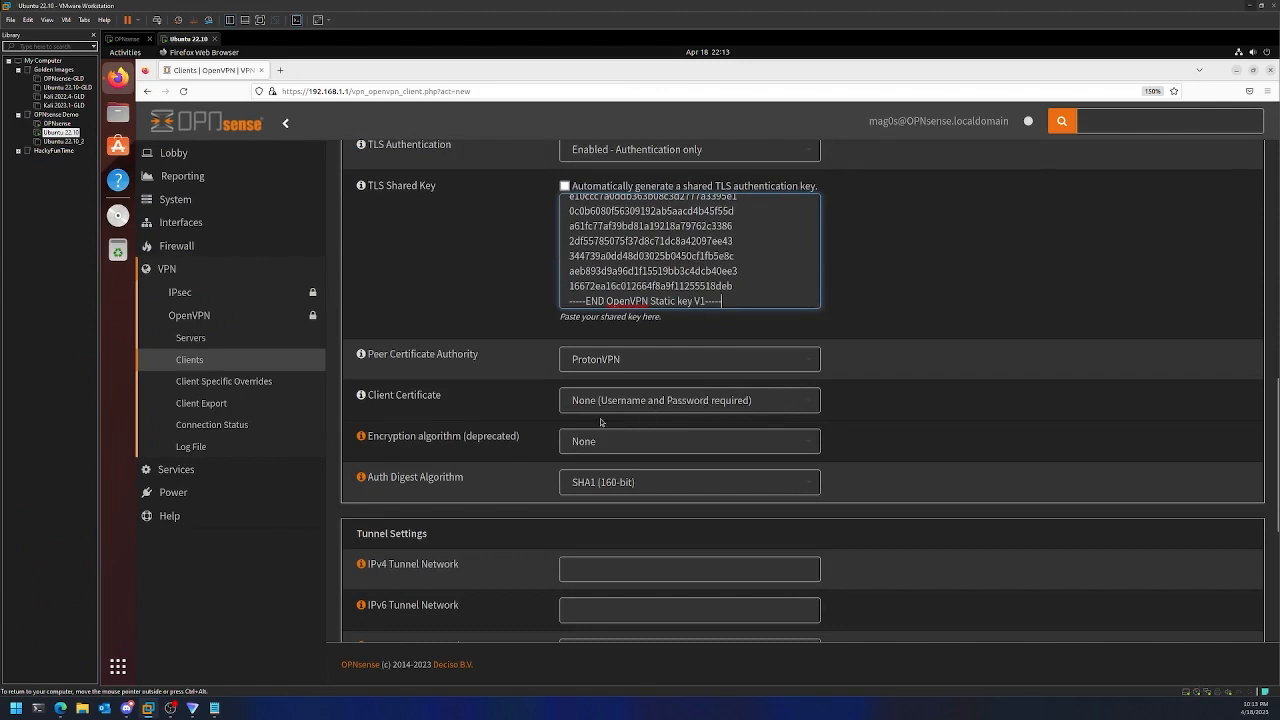
pyautogui.click(684, 446)
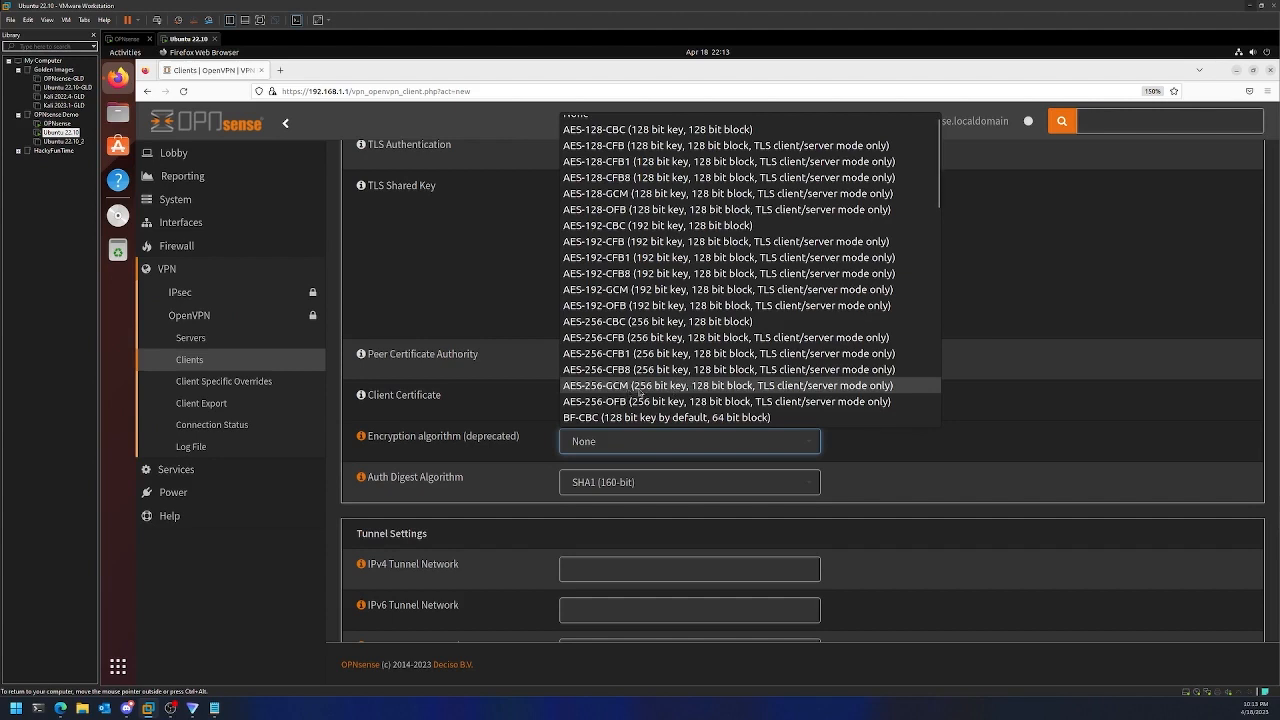
# Choose AES-256-GCM encryption and SHA512 (512-bit) auth digest
pyautogui.click(647, 388)
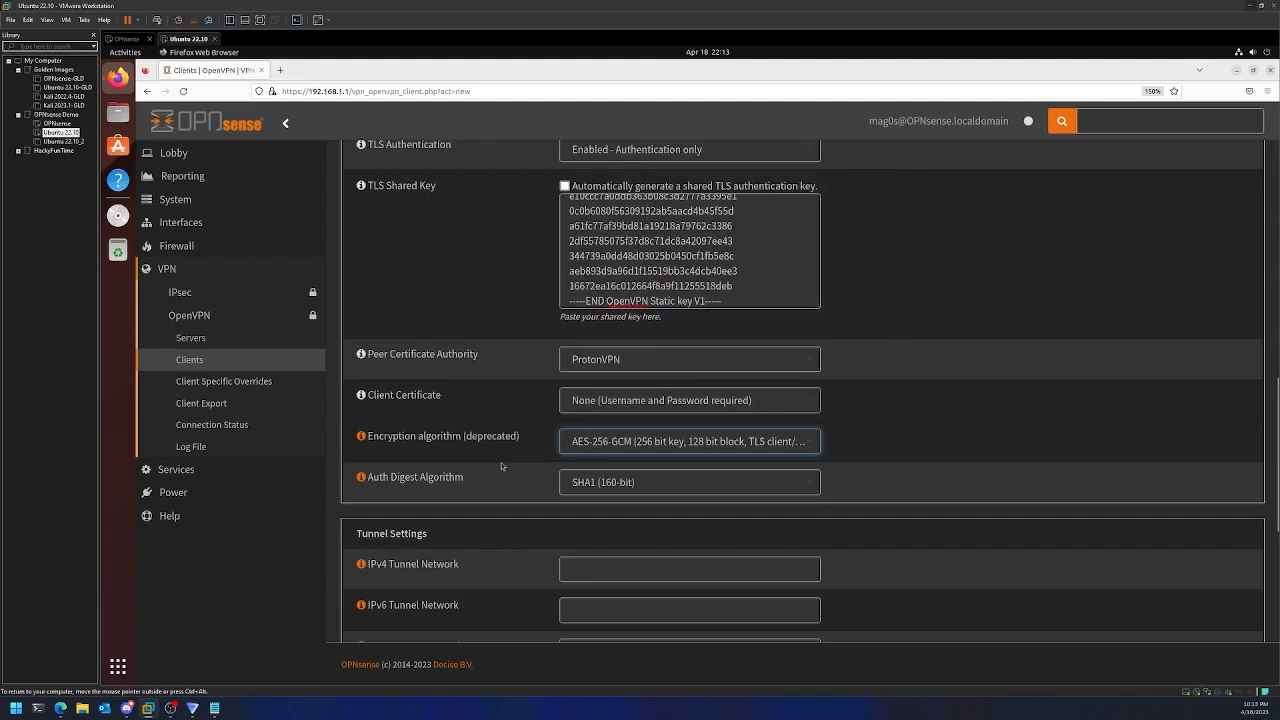
pyautogui.click(655, 485)
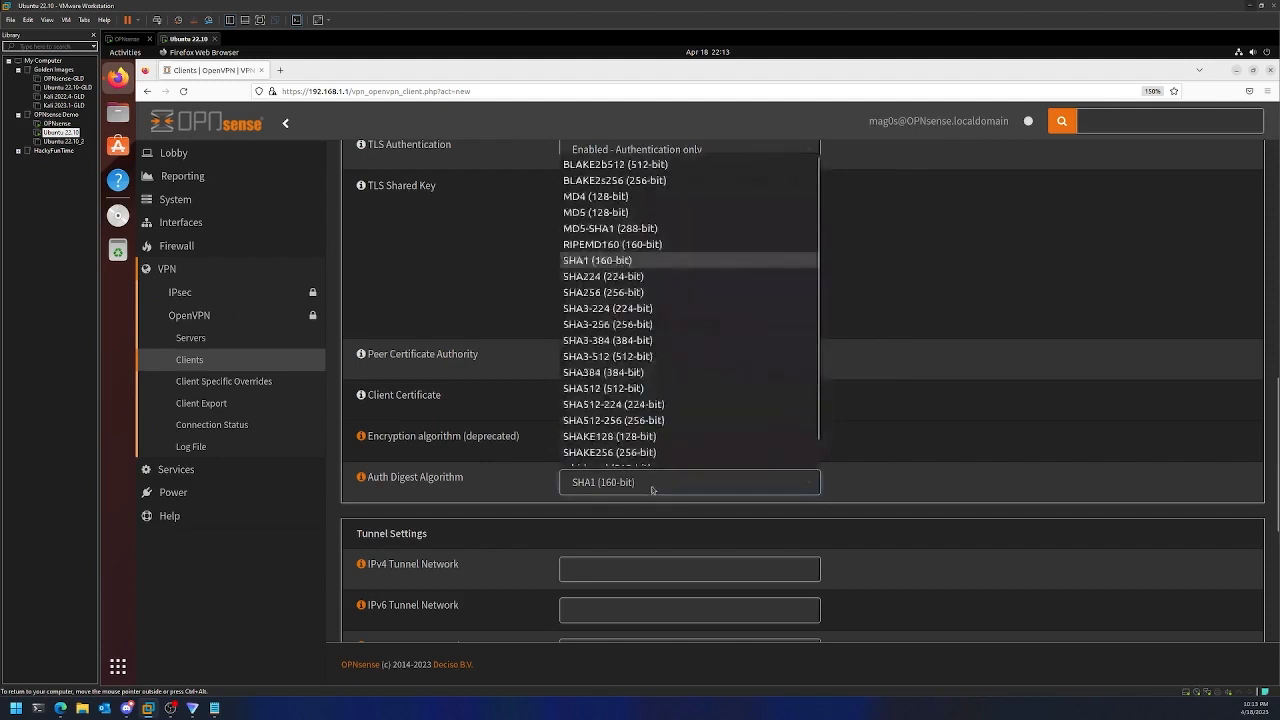
pyautogui.click(628, 389)
pyautogui.click(622, 569)
pyautogui.scroll(-3, 634, 528)
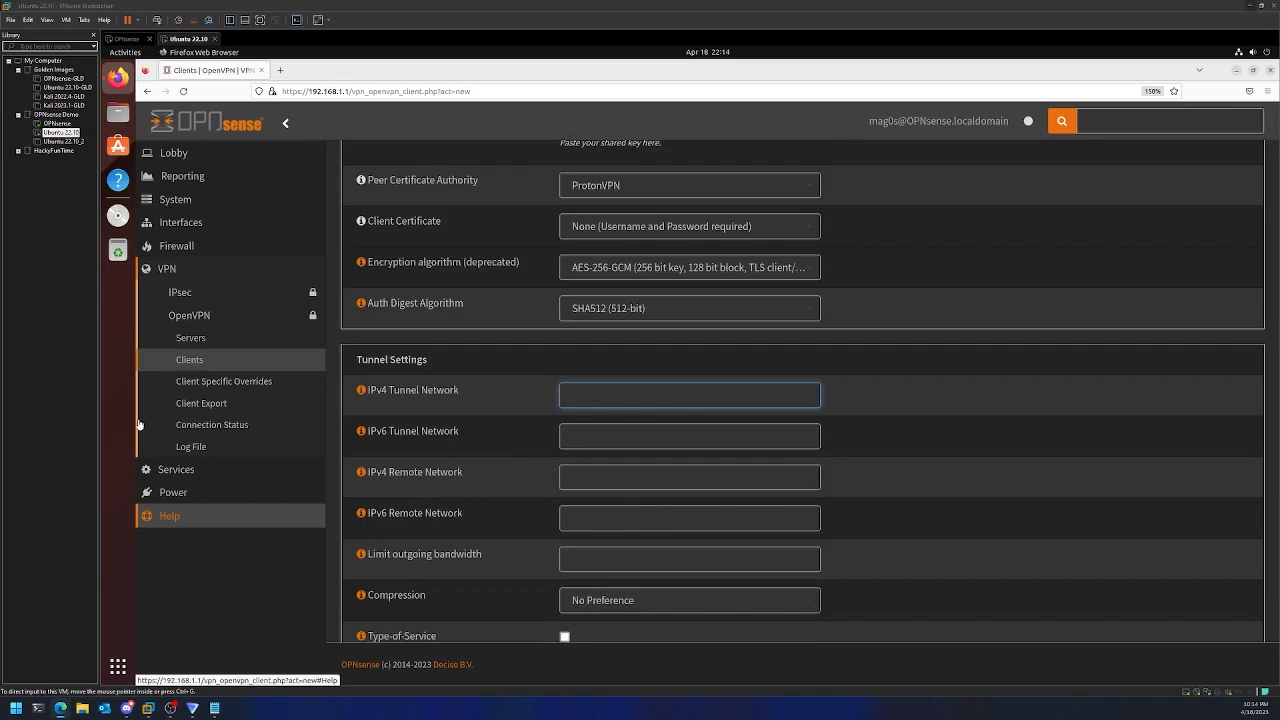
# Copy the config lines from tun-mtu 1500 through pull into the Advanced options box
pyautogui.scroll(-5, 500, 475)
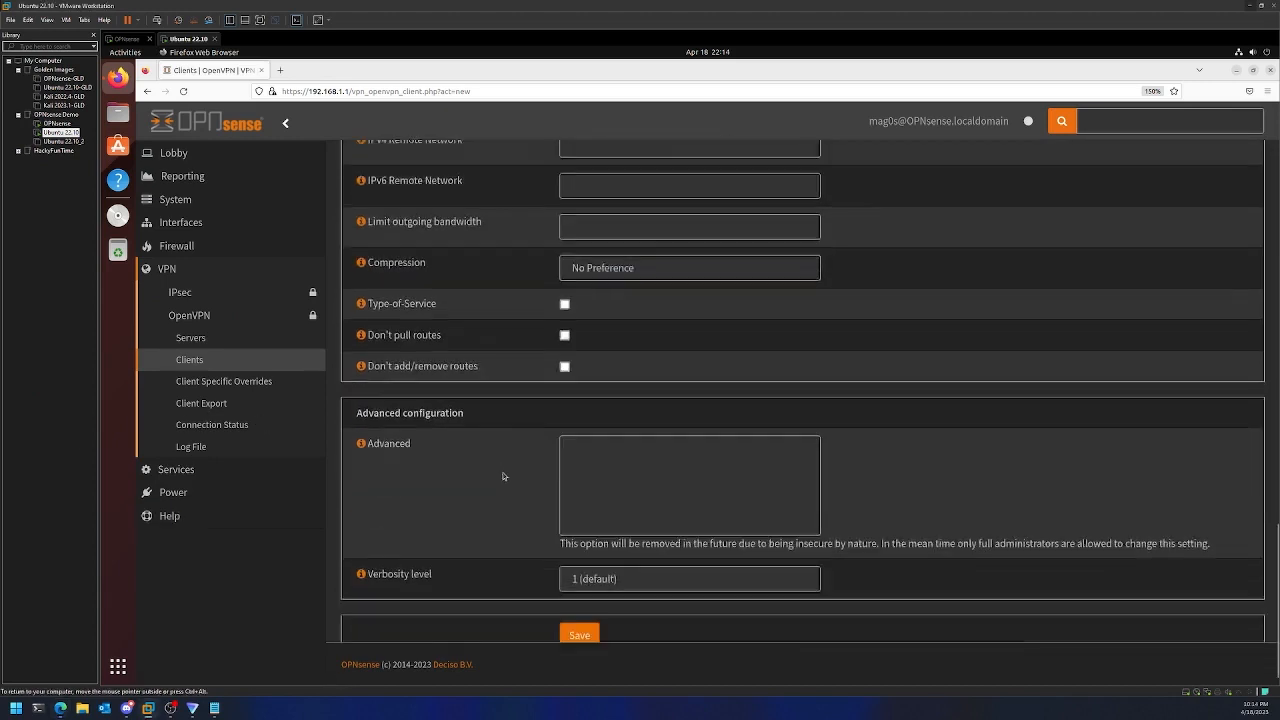
pyautogui.click(621, 441)
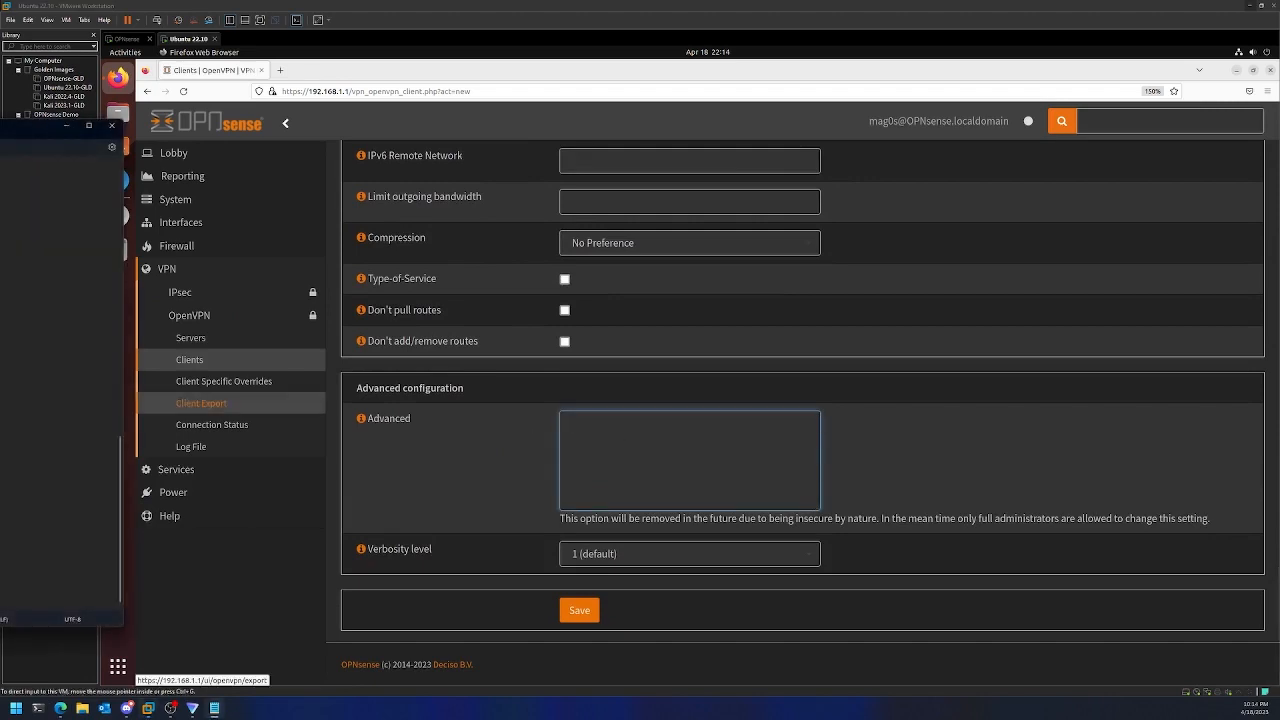
pyautogui.moveTo(0, 131); pyautogui.dragTo(328, 106)
pyautogui.scroll(5, 438, 350)
pyautogui.scroll(5, 440, 357)
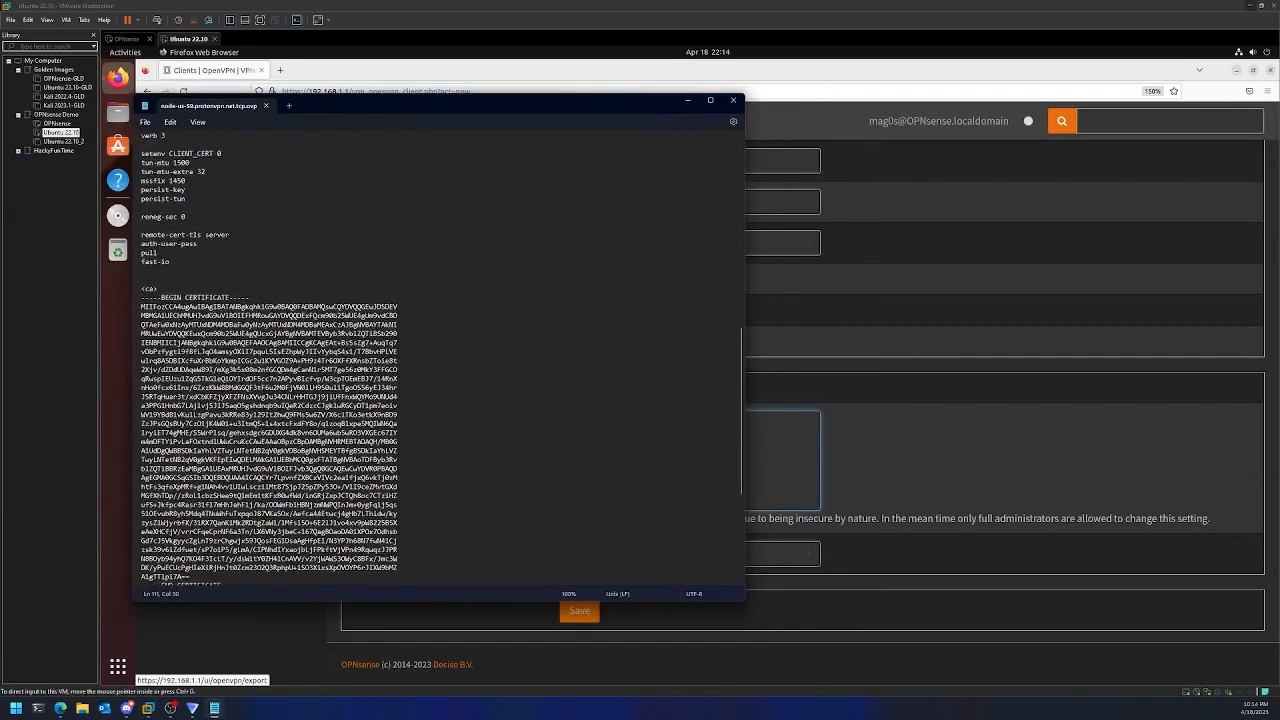
pyautogui.scroll(2, 440, 357)
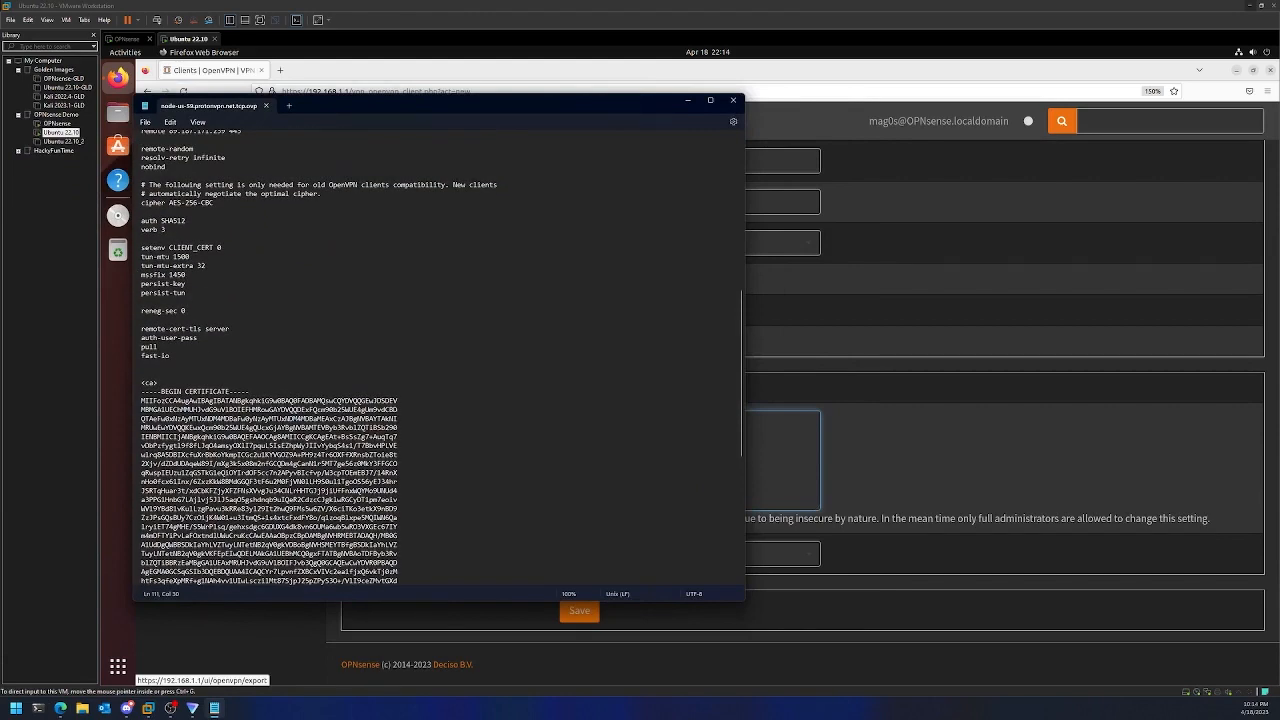
pyautogui.moveTo(141, 256); pyautogui.dragTo(170, 356)
pyautogui.click(290, 310)
pyautogui.moveTo(395, 104); pyautogui.dragTo(0, 163)
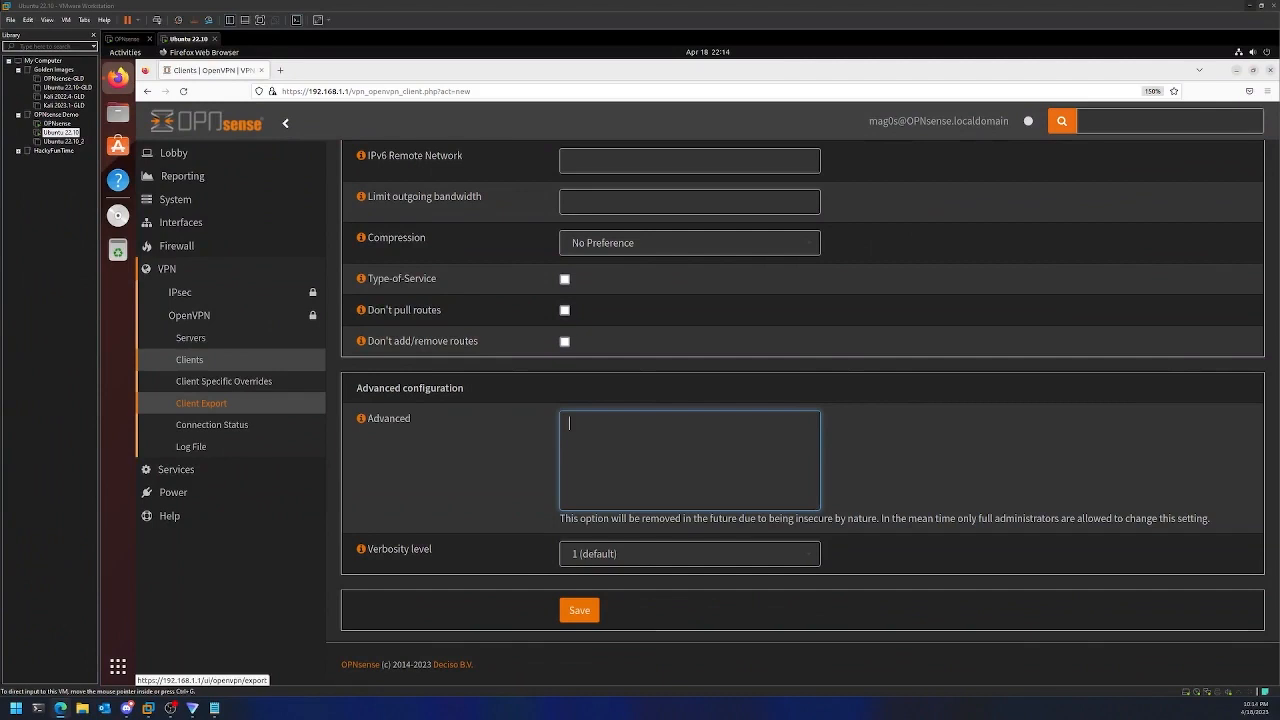
pyautogui.write('tun-mtu 1500; tun-mtu-extra 32; mssfix 1450; persist-key; persist-tun; reneg-sec 0; remote-cert-tls server; pull;')
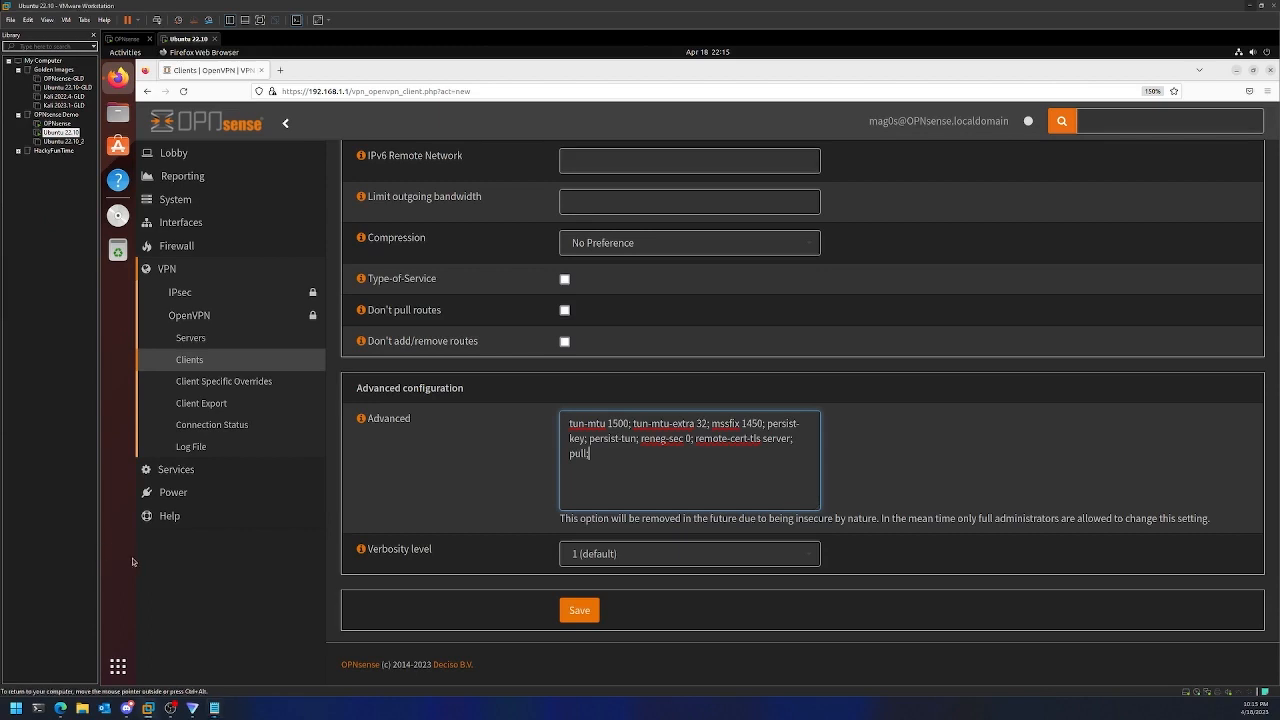
pyautogui.click(184, 577)
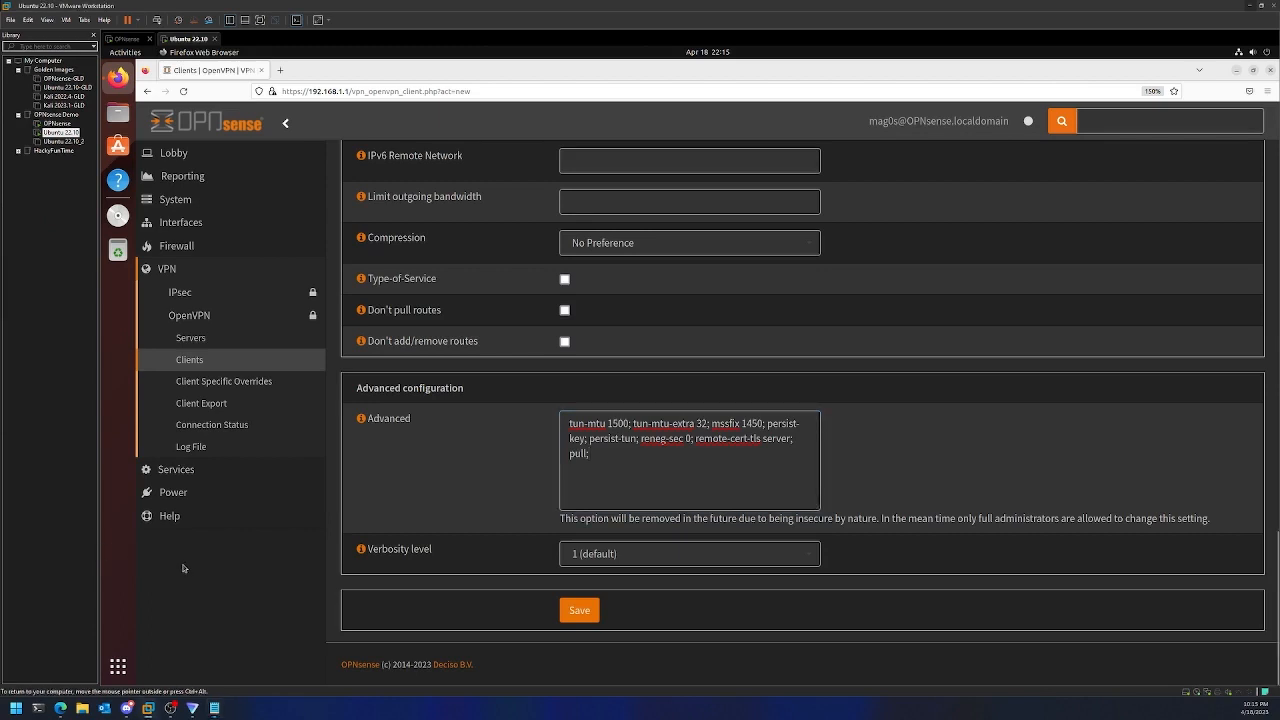
pyautogui.hotkey('ctrl', 'alt')
# Set verbosity to 3 (recommended) and save the ProtonVPN client
pyautogui.click(610, 556)
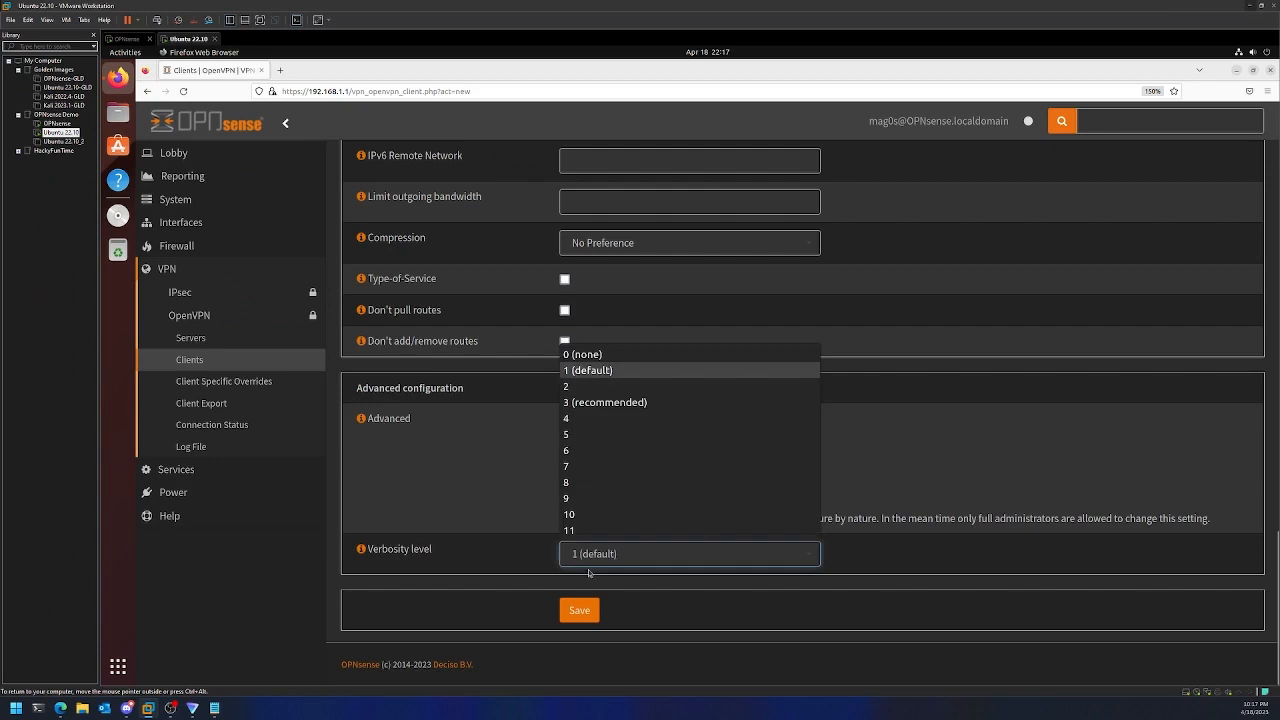
pyautogui.click(600, 402)
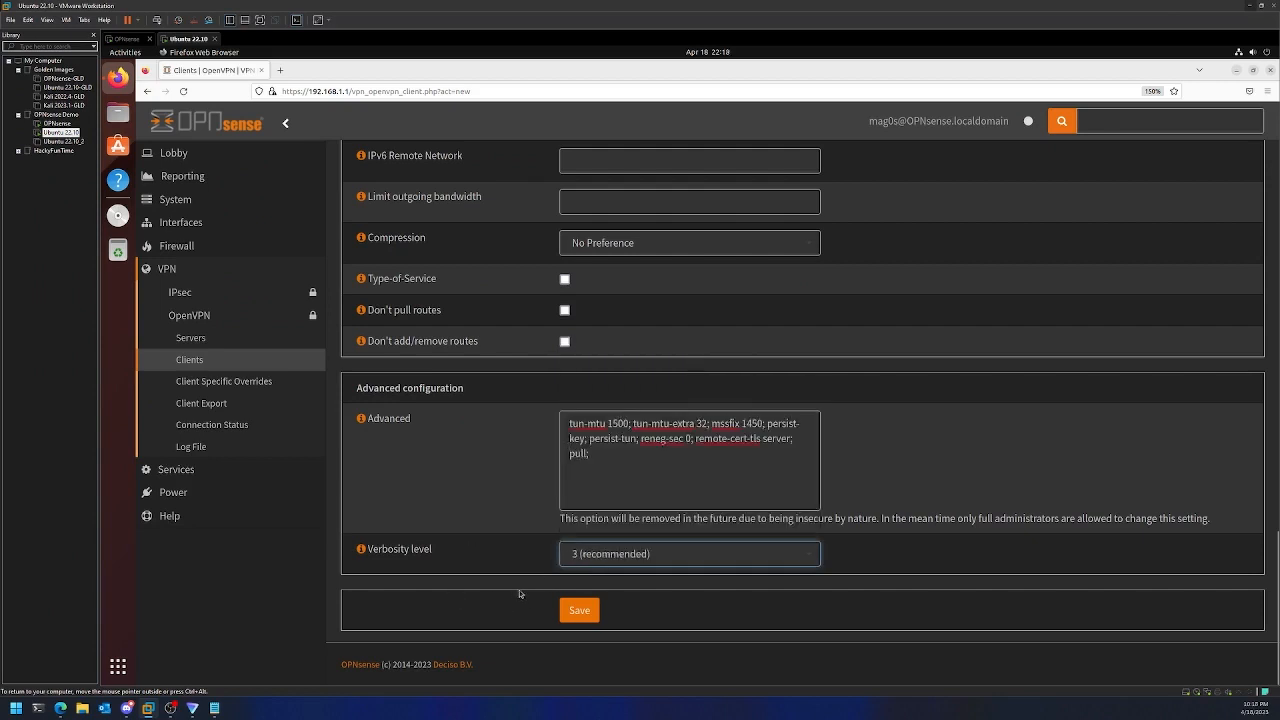
pyautogui.click(578, 612)
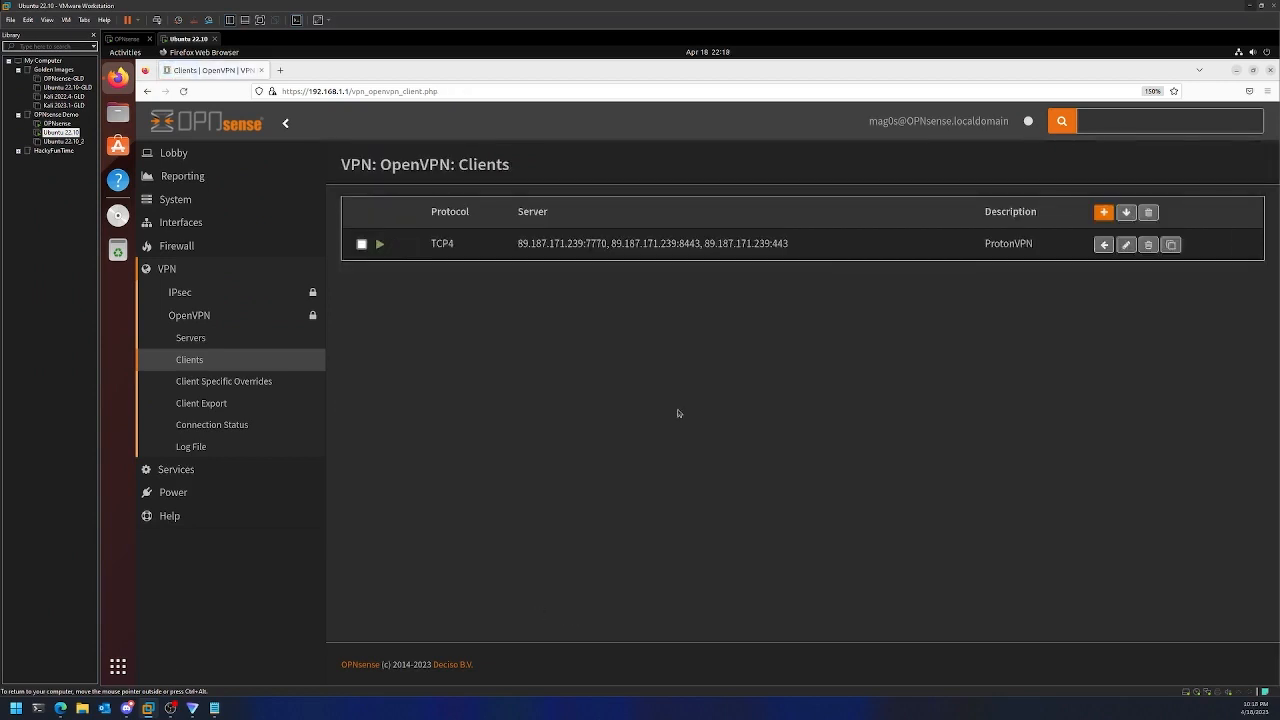
# Check Connection Status shows ProtonVPN connected at 10.81.0.4, then expand Interfaces
pyautogui.click(212, 424)
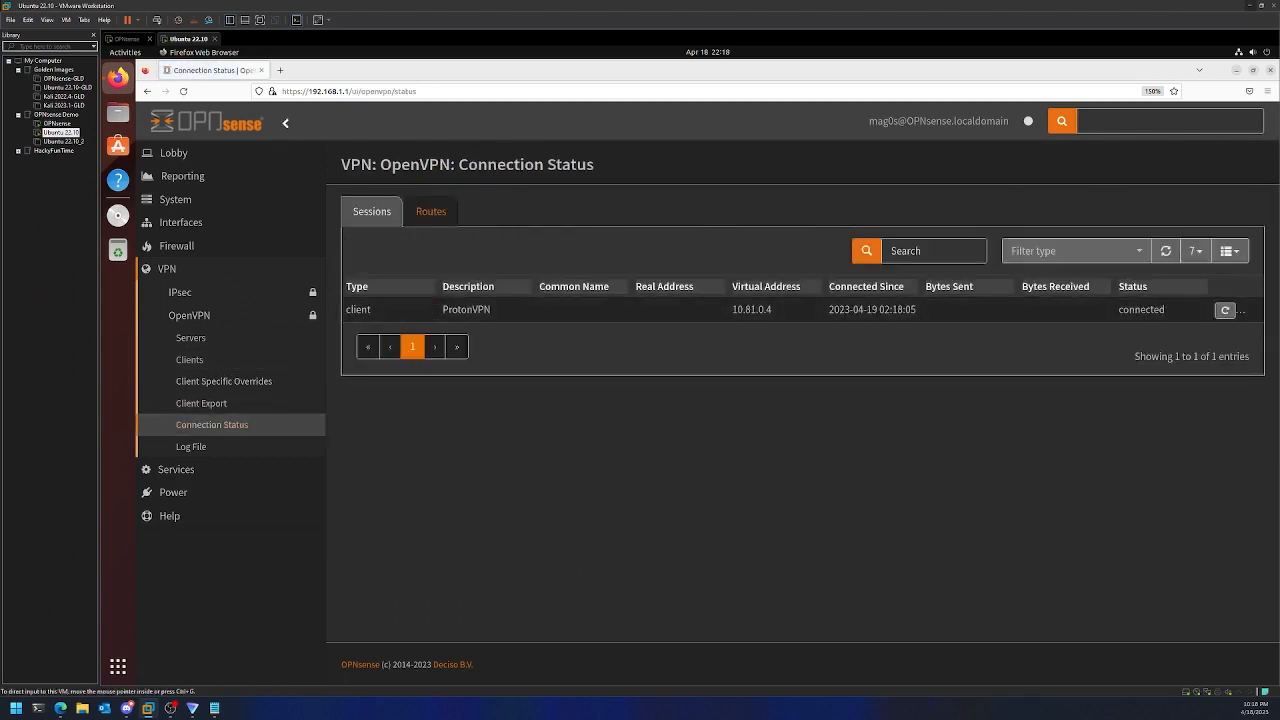
pyautogui.hotkey('alt', 'Tab')
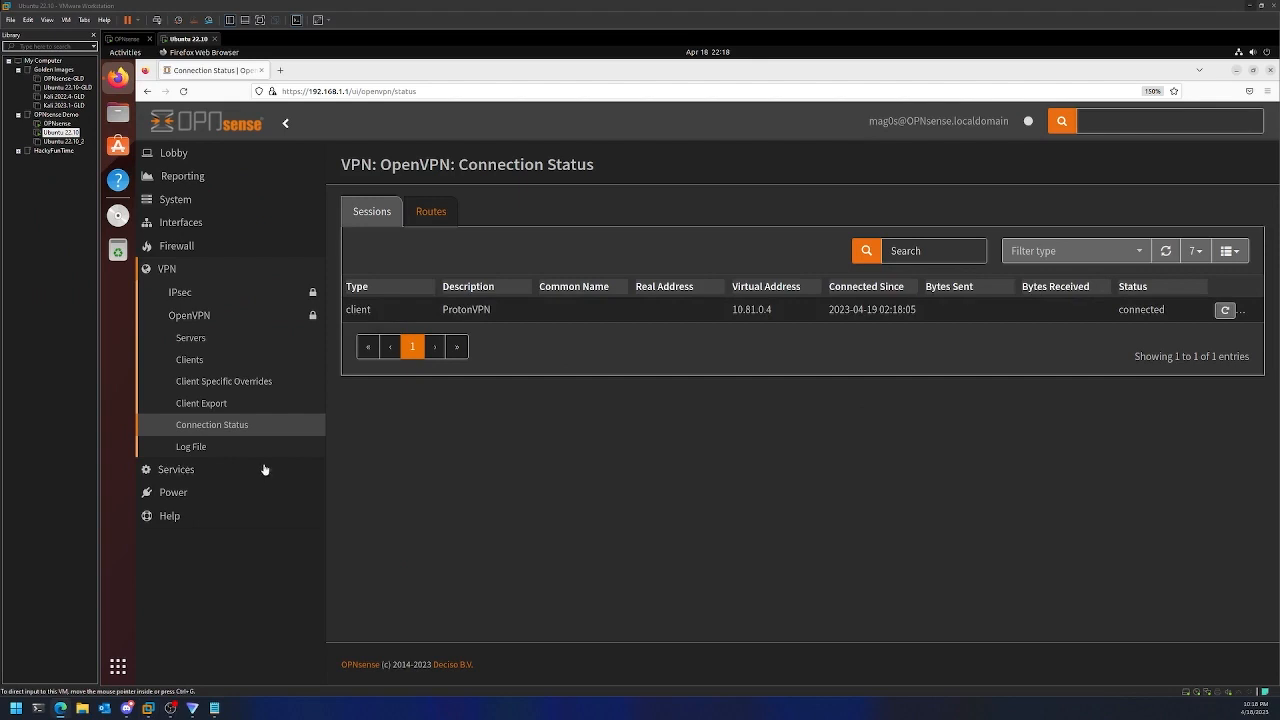
pyautogui.click(177, 223)
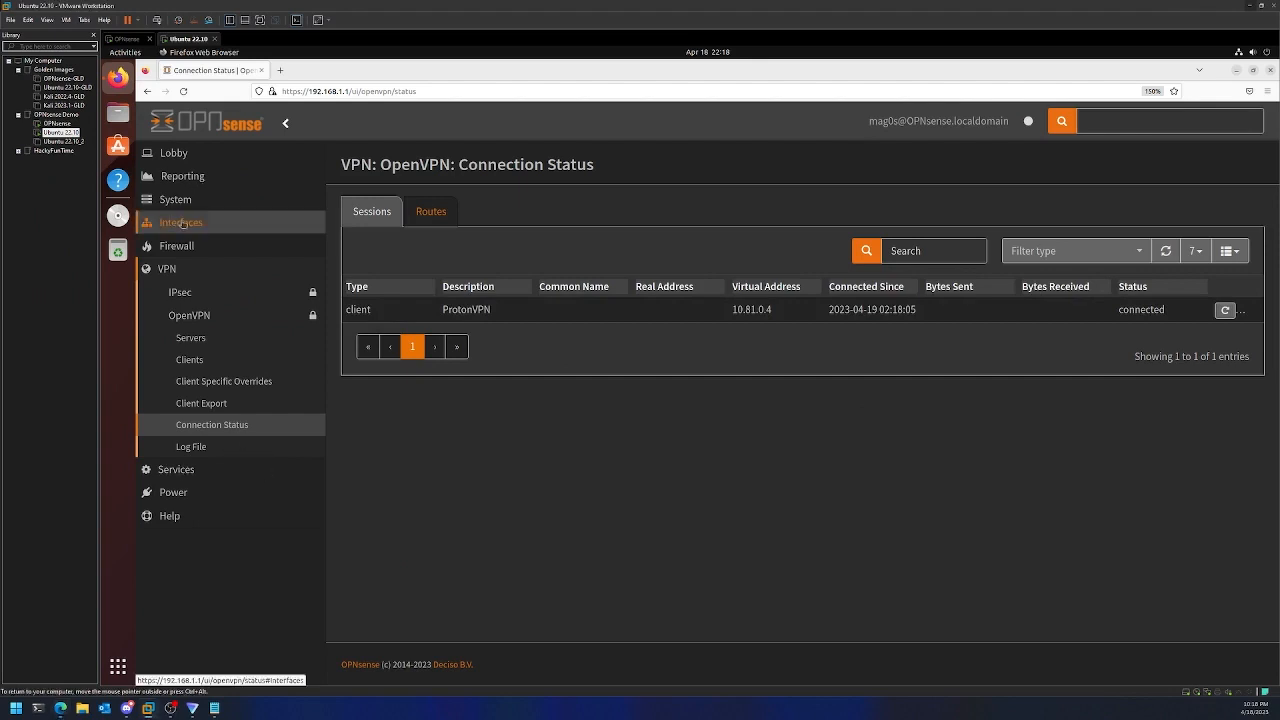
pyautogui.click(177, 223)
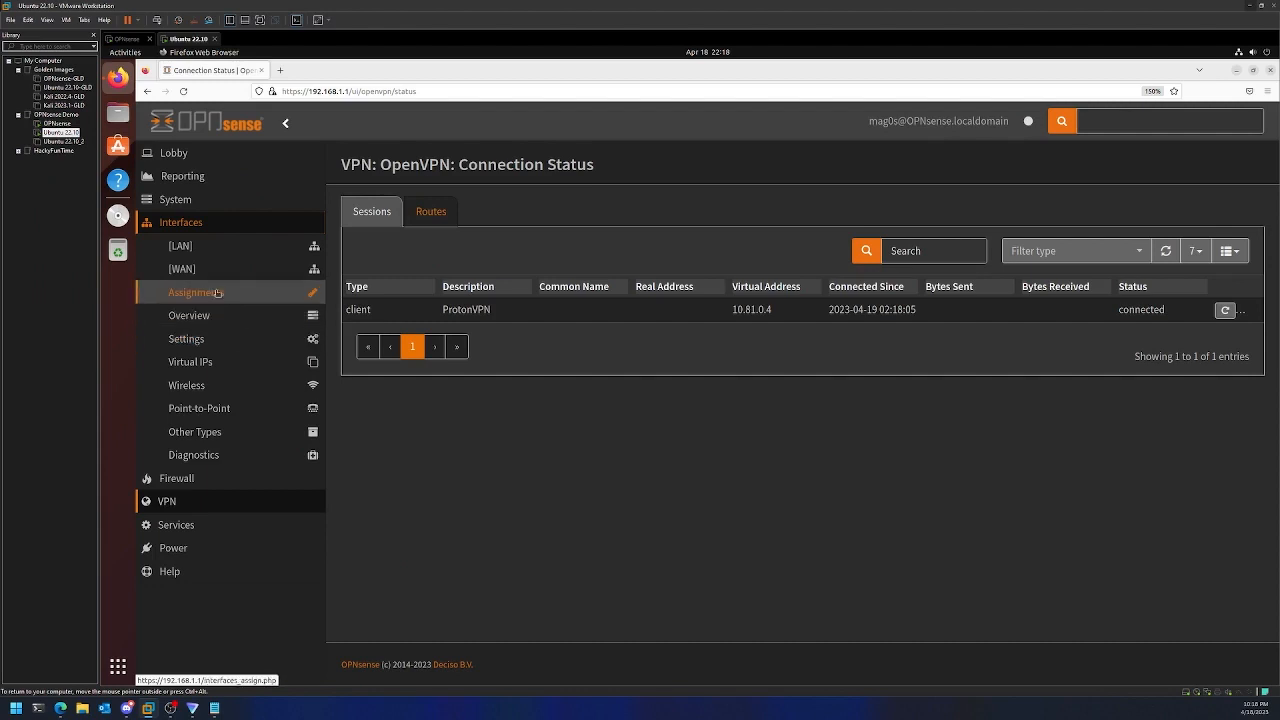
# Under Interfaces > Assignments, add ovpnc1 (OpenVPN Client ProtonVPN) as new interface OPT1
pyautogui.click(217, 292)
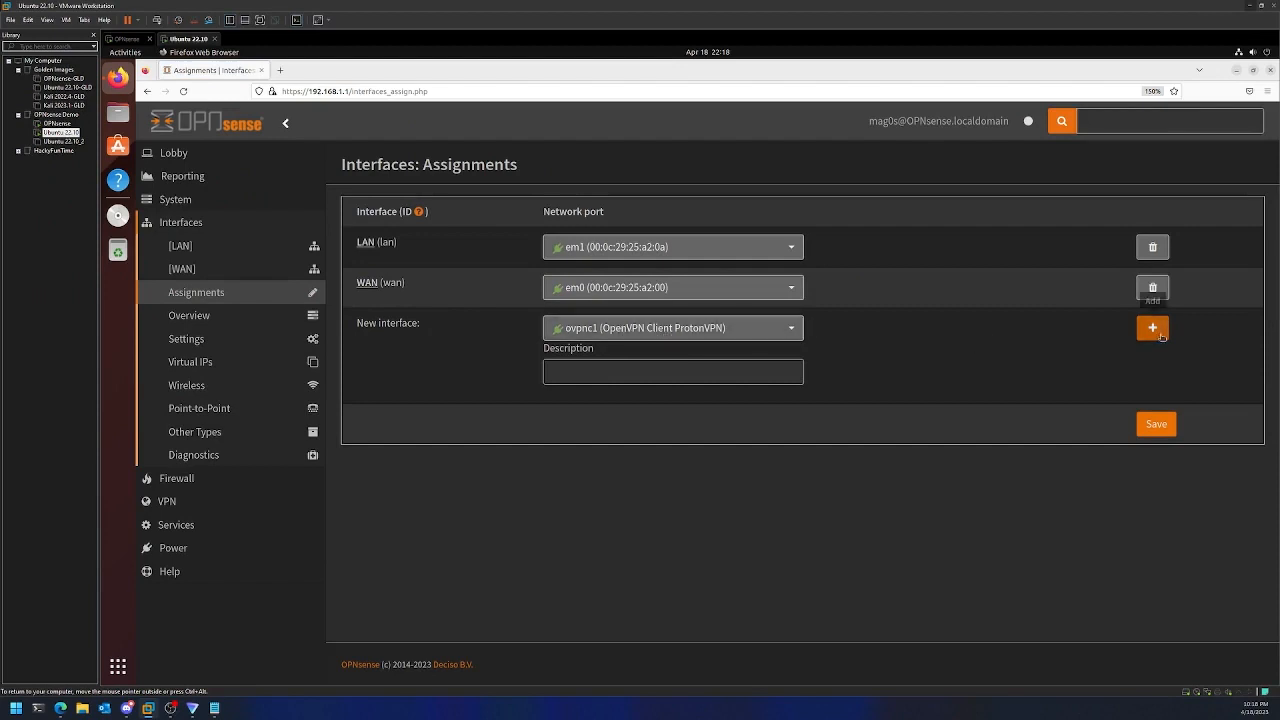
pyautogui.click(1161, 335)
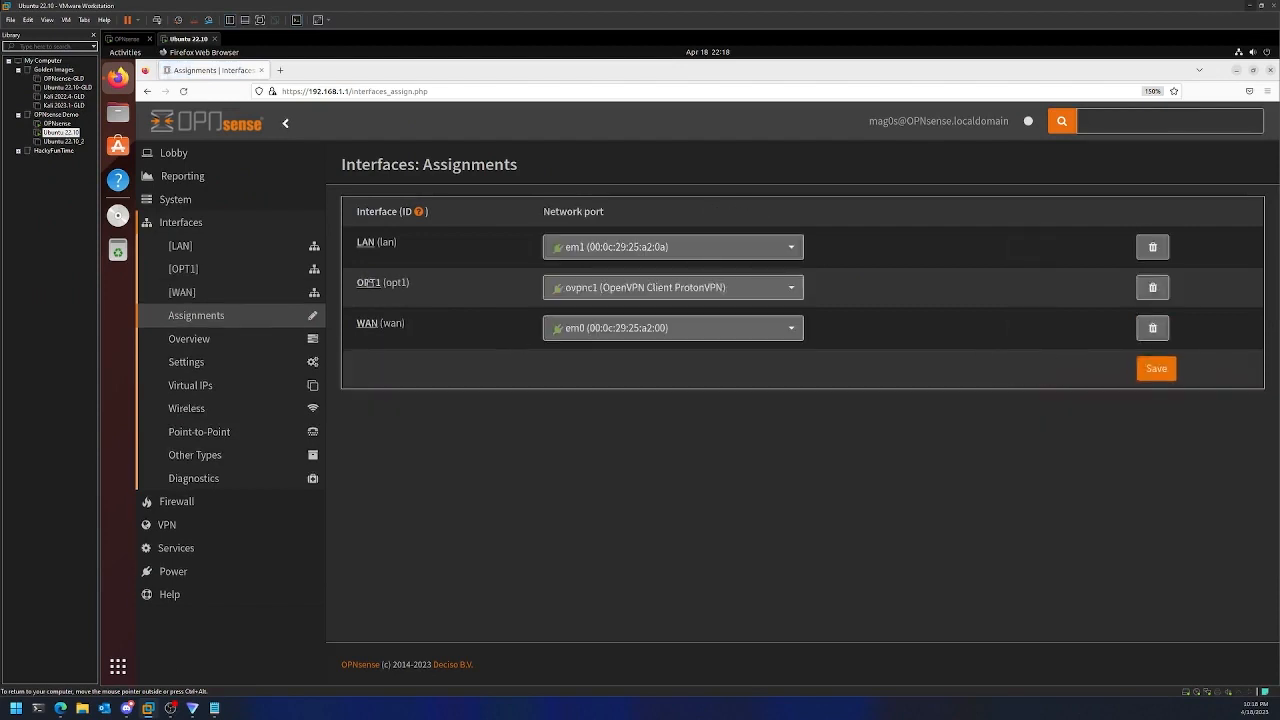
# Turn on OPT1 with description ProtonVPN and bogon-network blocking, then save and apply
pyautogui.click(369, 283)
pyautogui.click(564, 243)
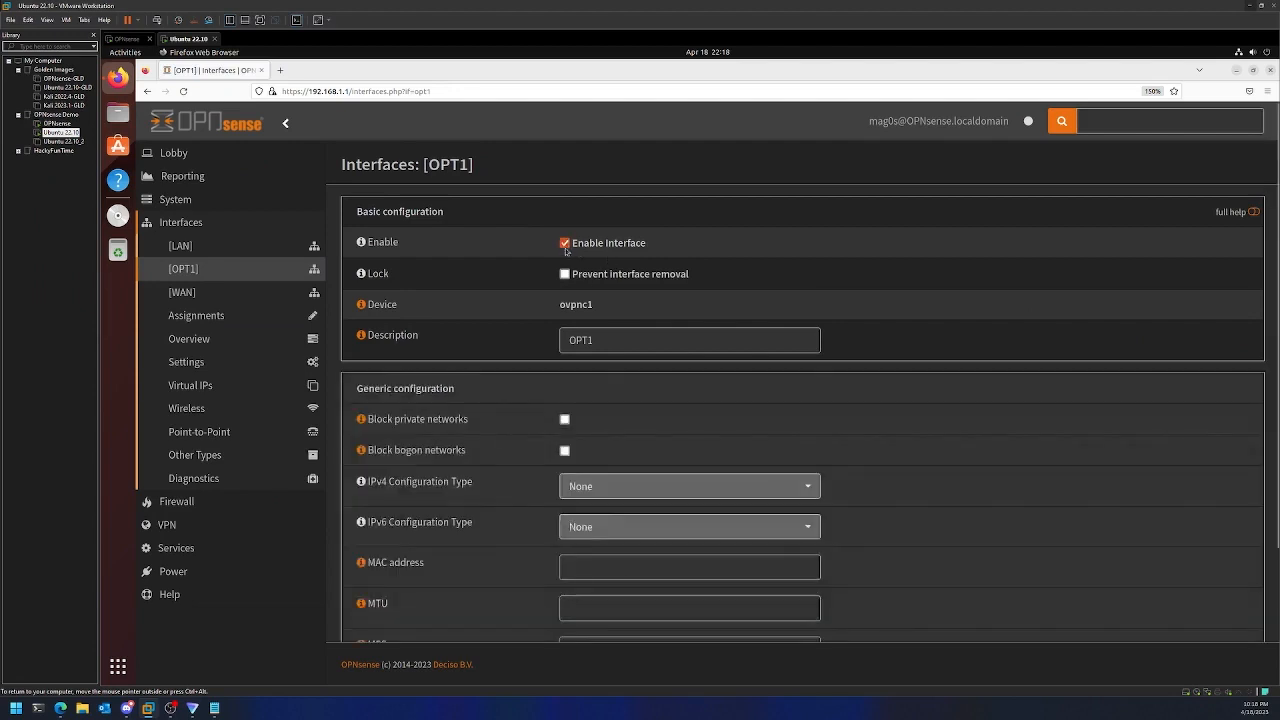
pyautogui.doubleClick(605, 338)
pyautogui.write('P')
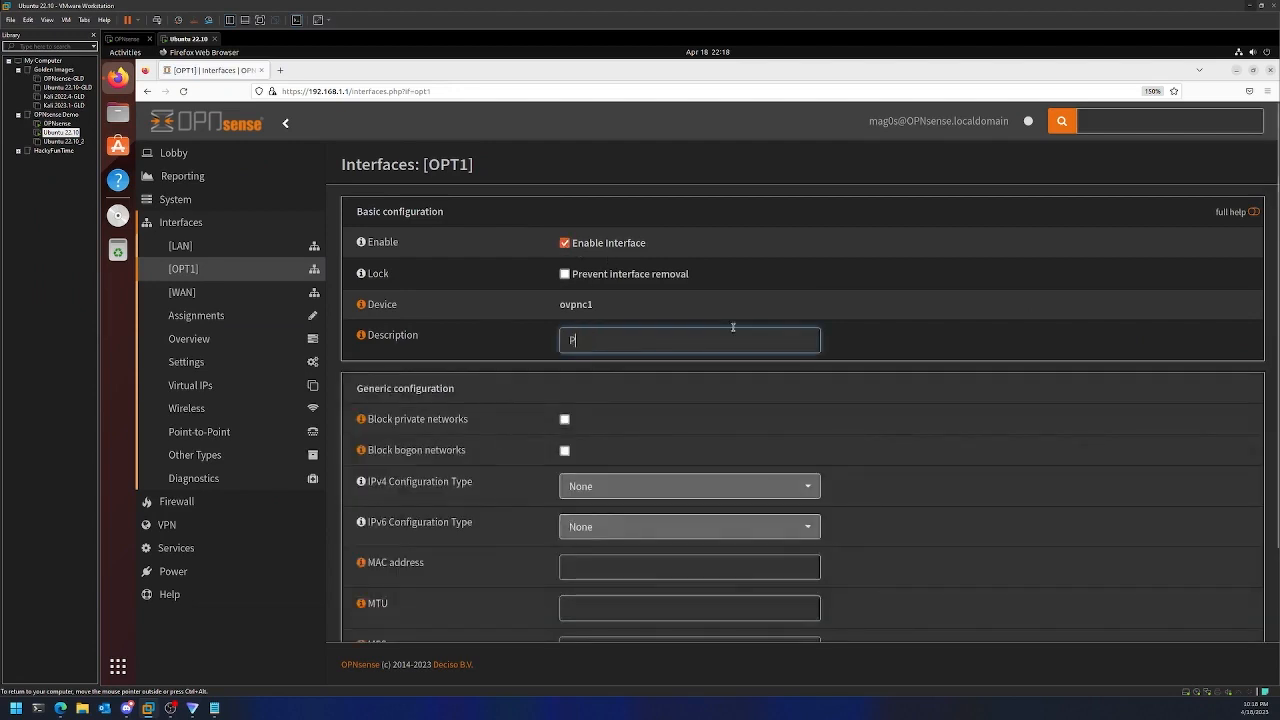
pyautogui.write('rotonVPN')
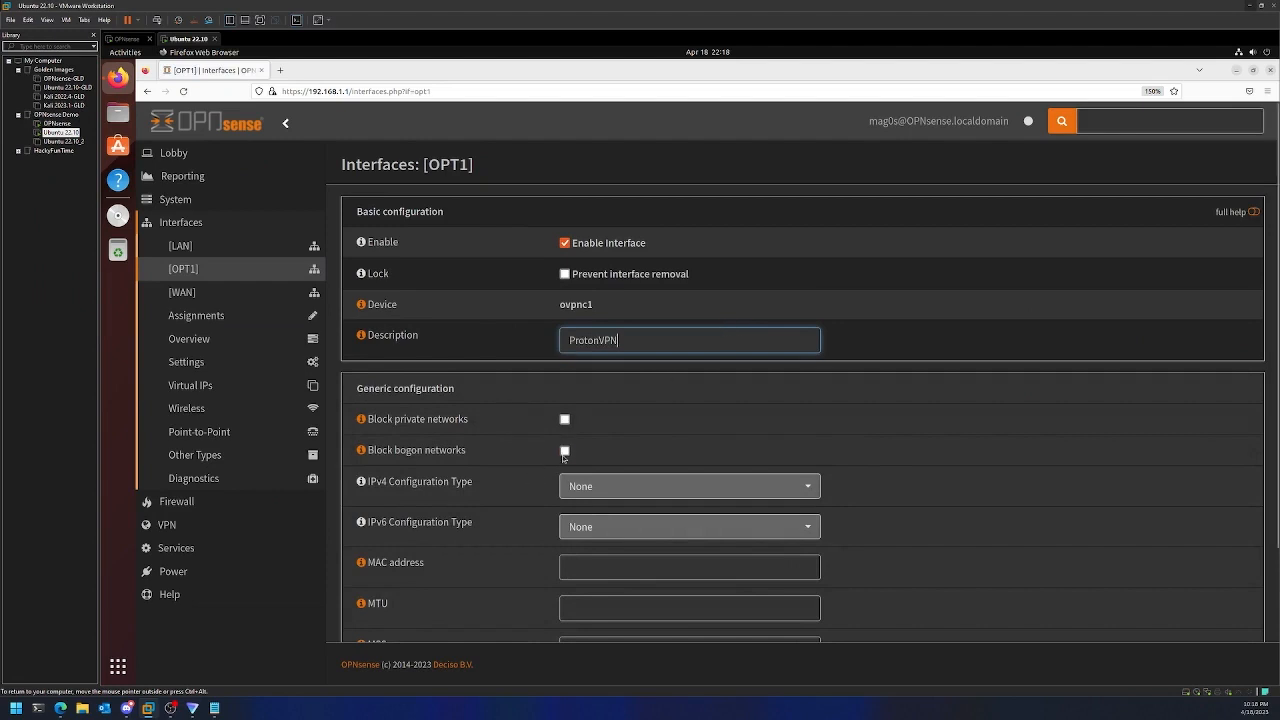
pyautogui.click(564, 451)
pyautogui.scroll(-3, 564, 451)
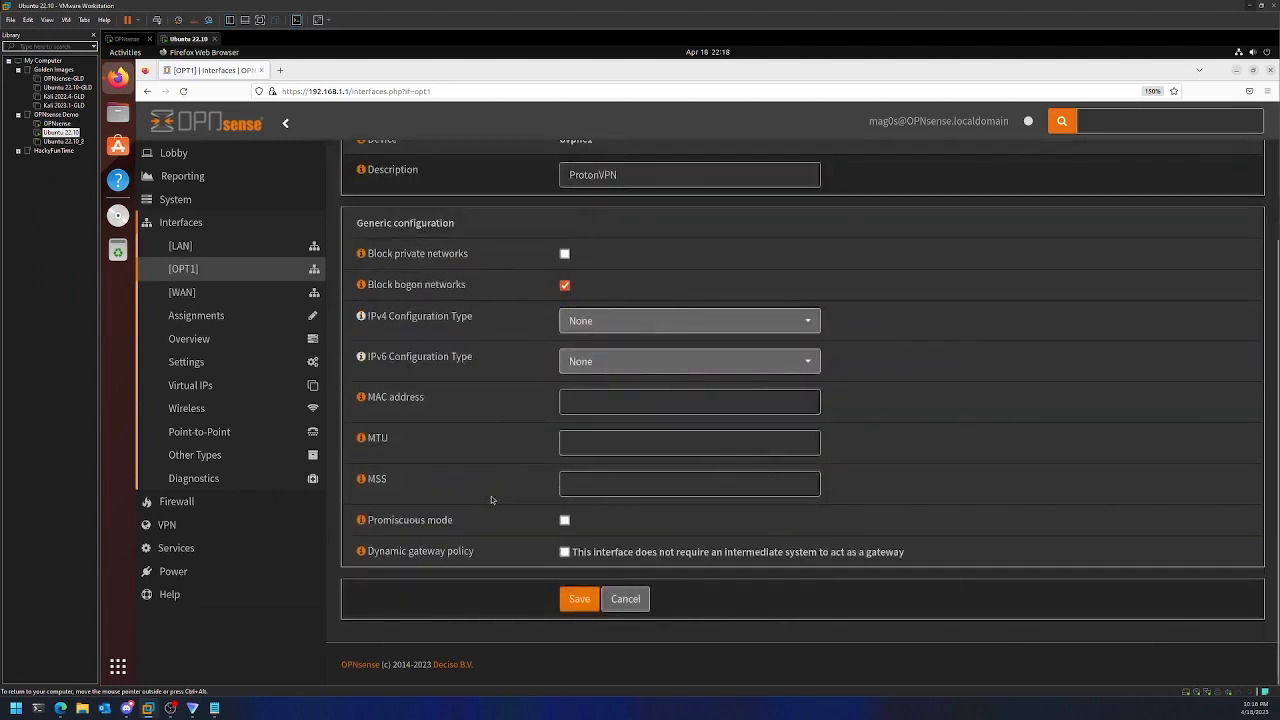
pyautogui.click(578, 598)
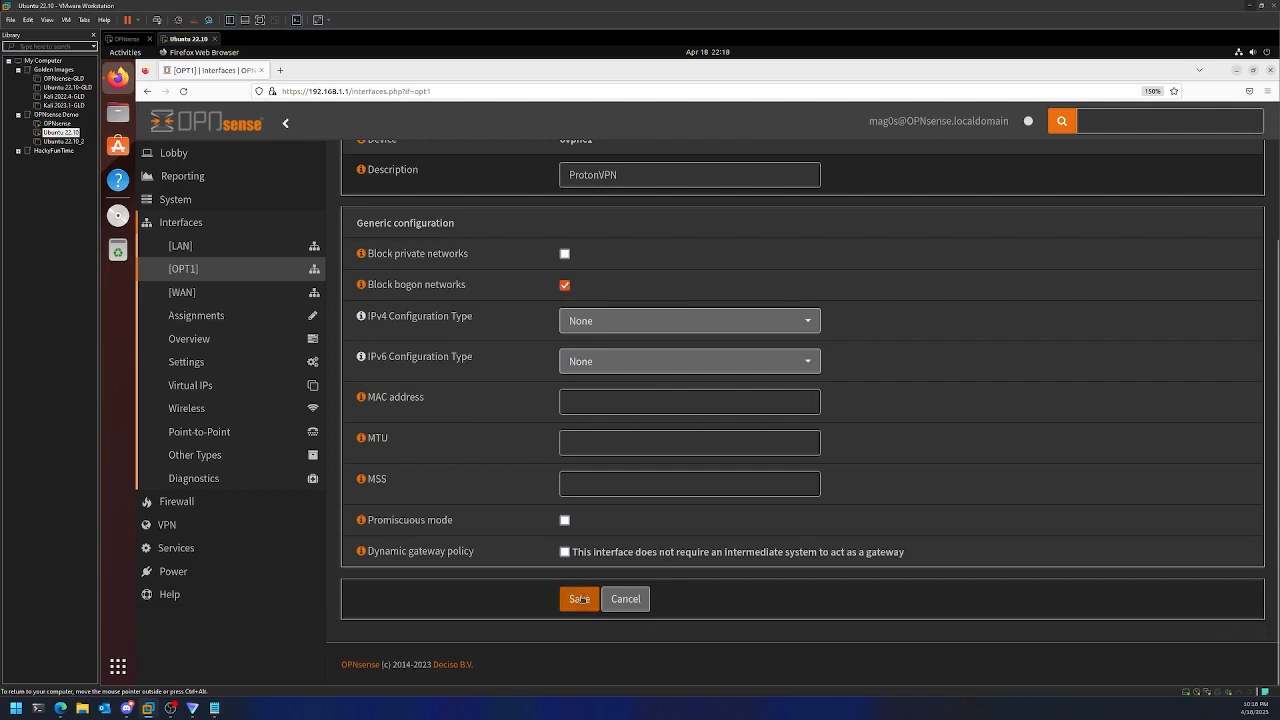
pyautogui.click(1217, 226)
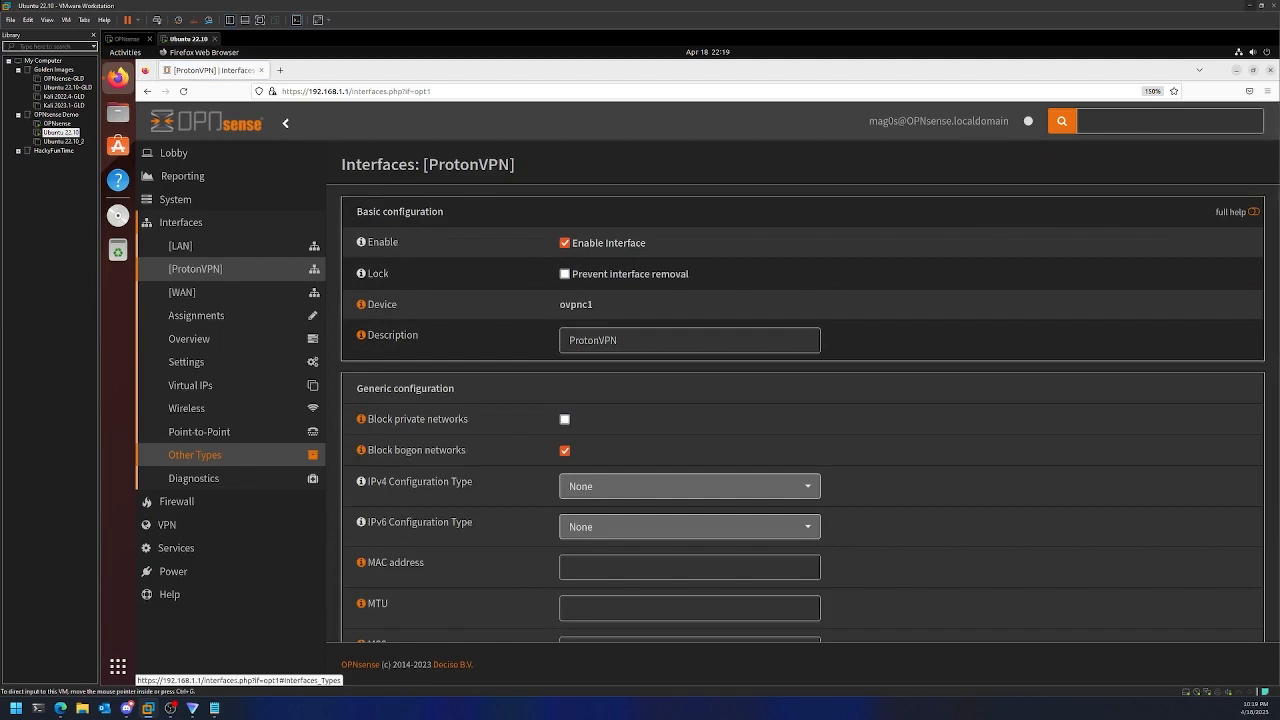
# Switch Firewall > NAT > Outbound to hybrid rule generation, then save and apply it
pyautogui.click(196, 225)
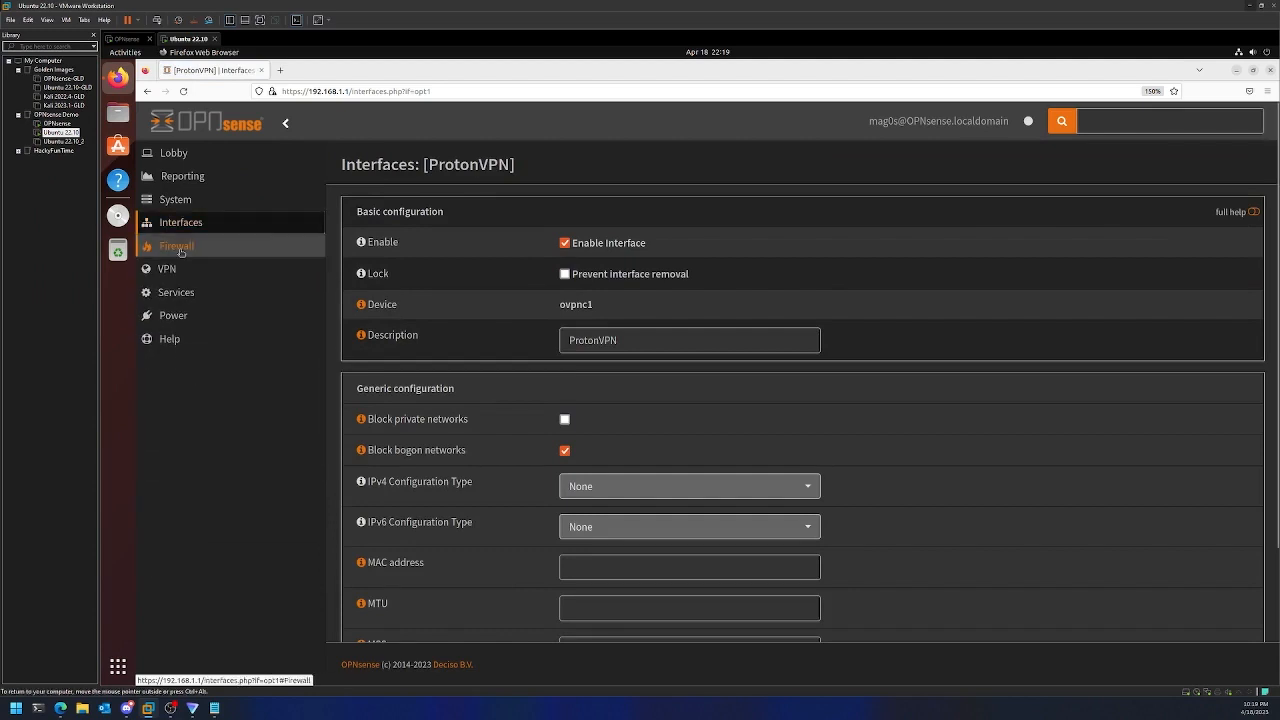
pyautogui.click(181, 250)
pyautogui.click(180, 339)
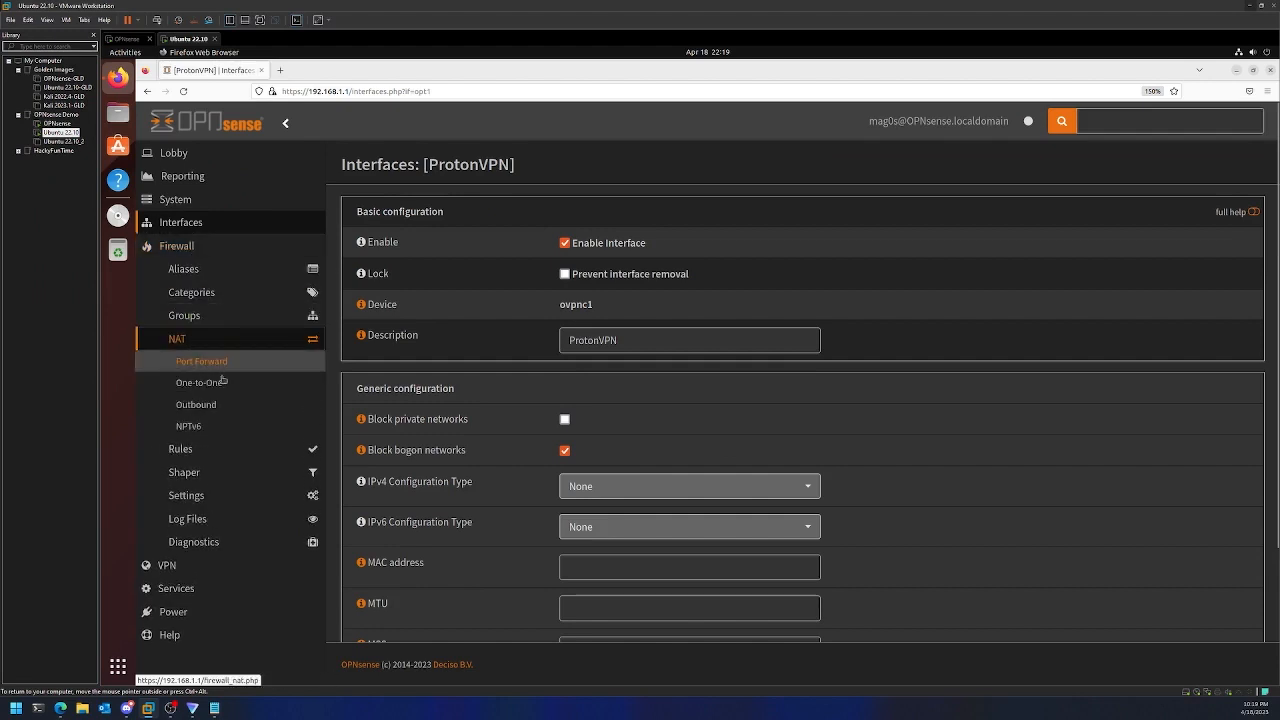
pyautogui.click(205, 404)
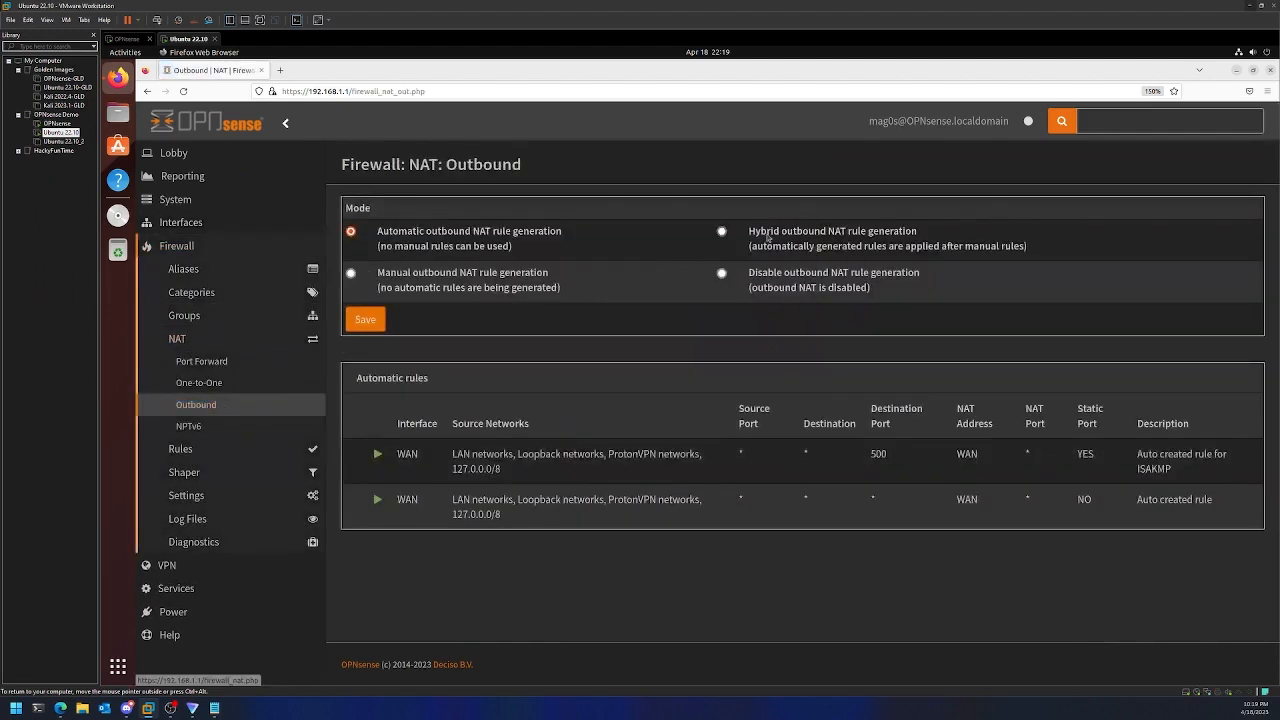
pyautogui.click(722, 232)
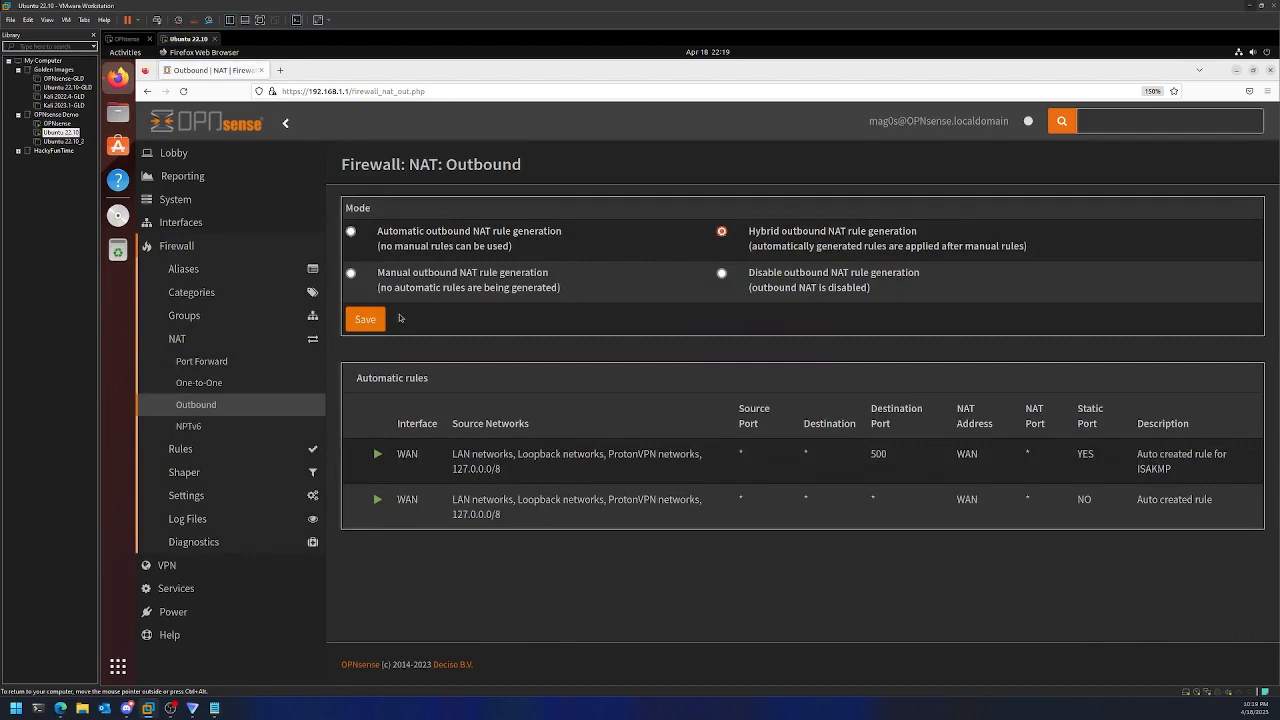
pyautogui.click(372, 319)
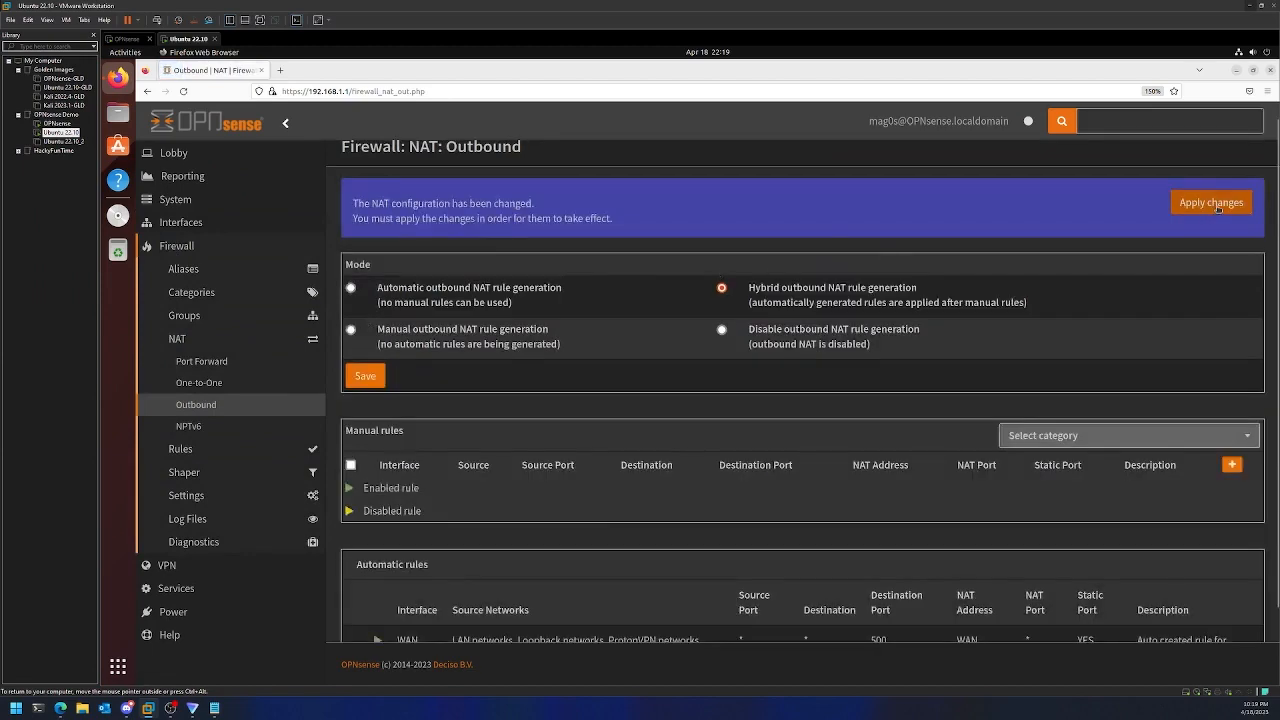
pyautogui.click(1211, 202)
# Add a manual outbound NAT rule on the ProtonVPN interface, then save and apply it
pyautogui.click(1234, 391)
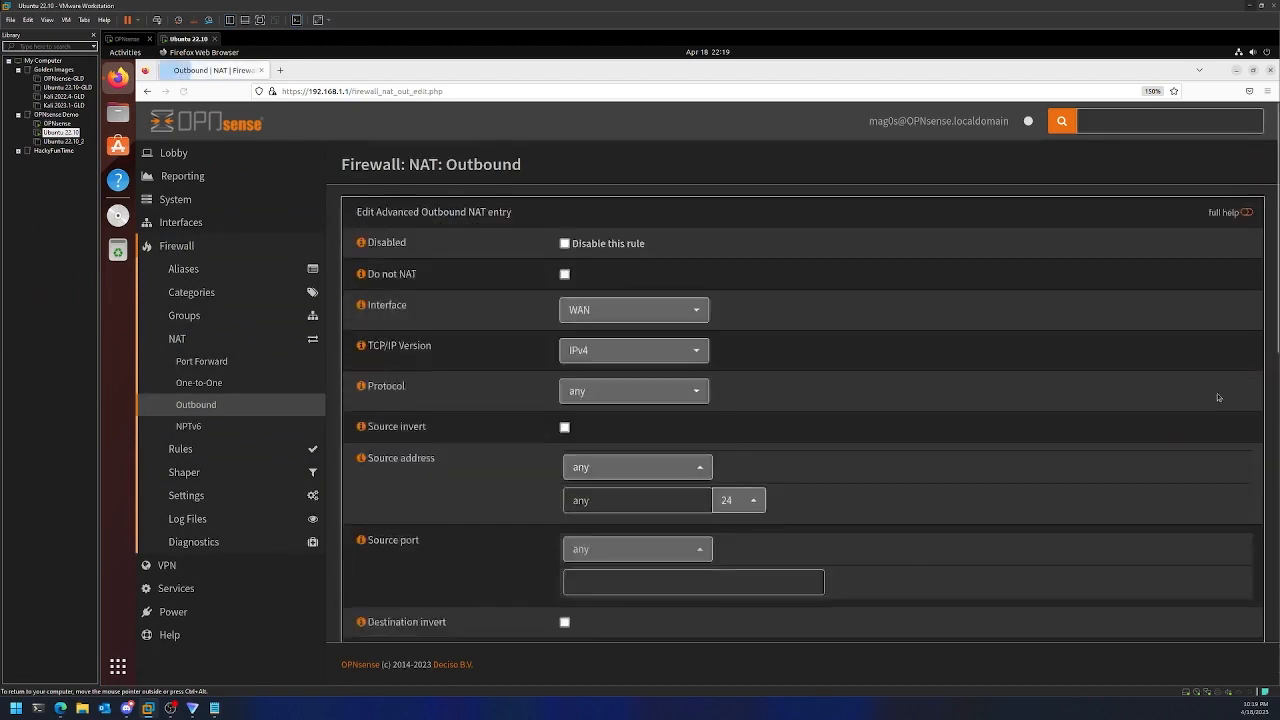
pyautogui.click(655, 301)
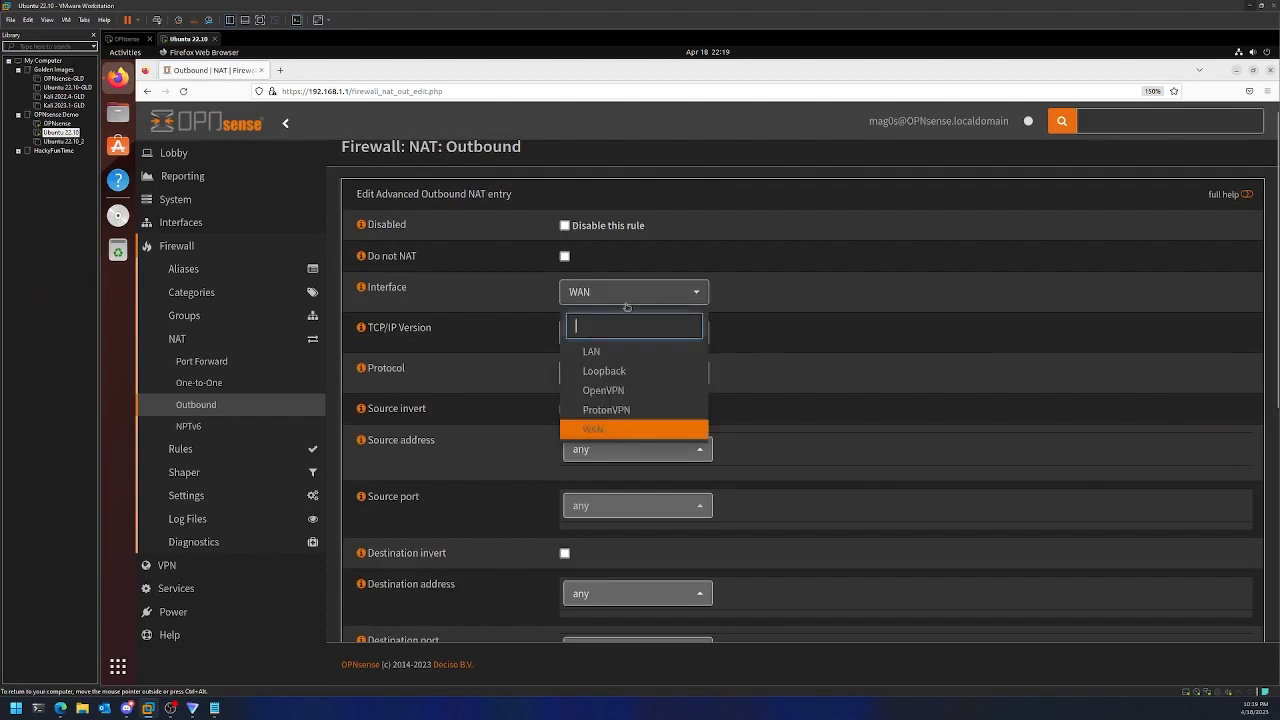
pyautogui.click(607, 410)
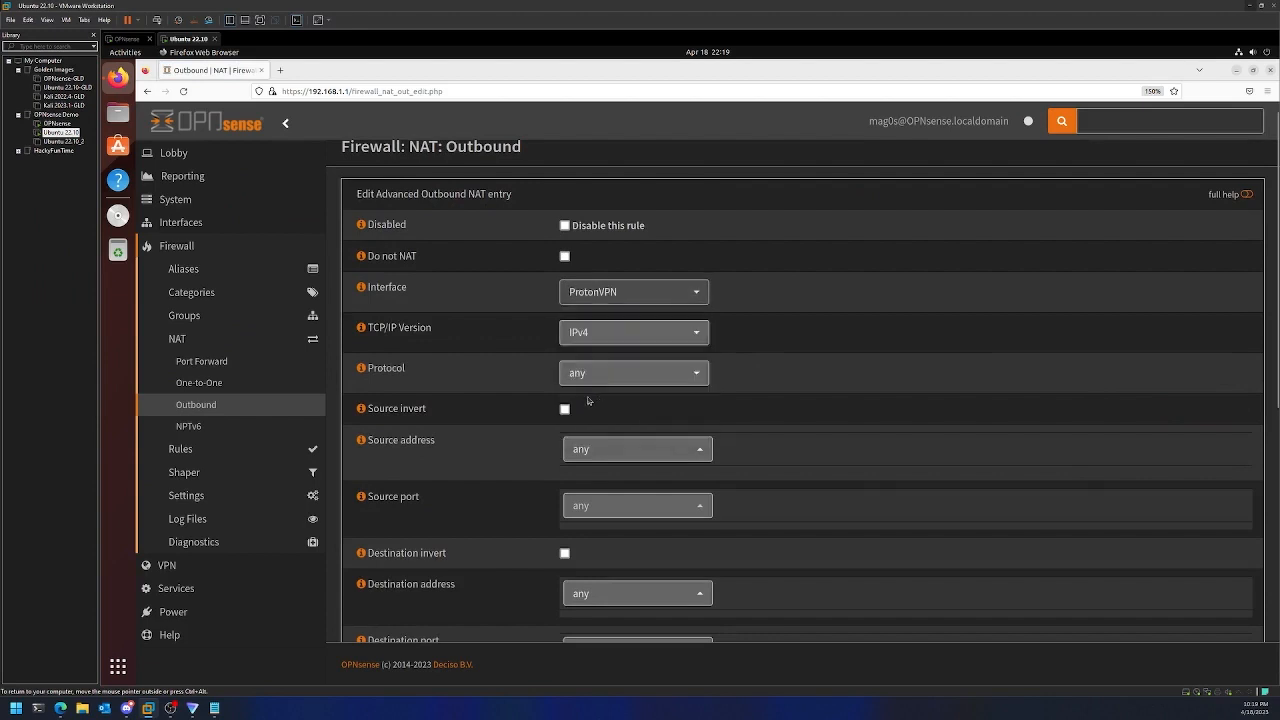
pyautogui.scroll(-4, 891, 403)
pyautogui.scroll(-2, 671, 477)
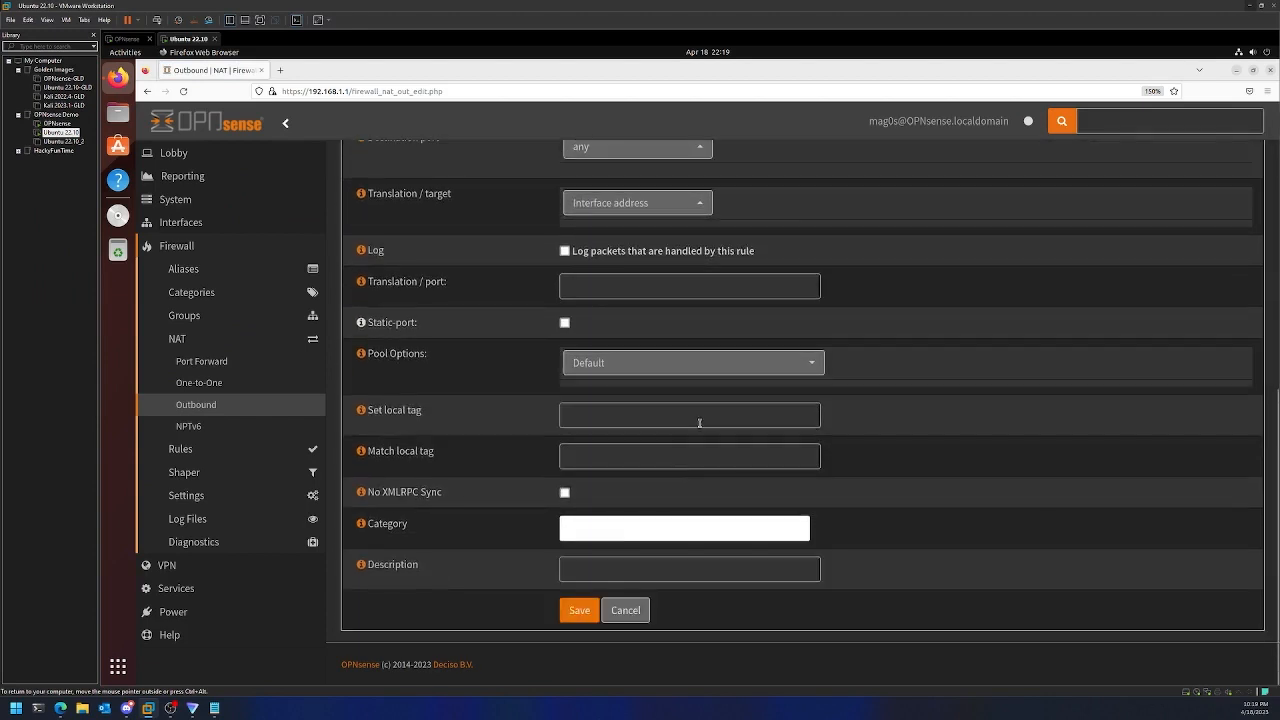
pyautogui.click(580, 609)
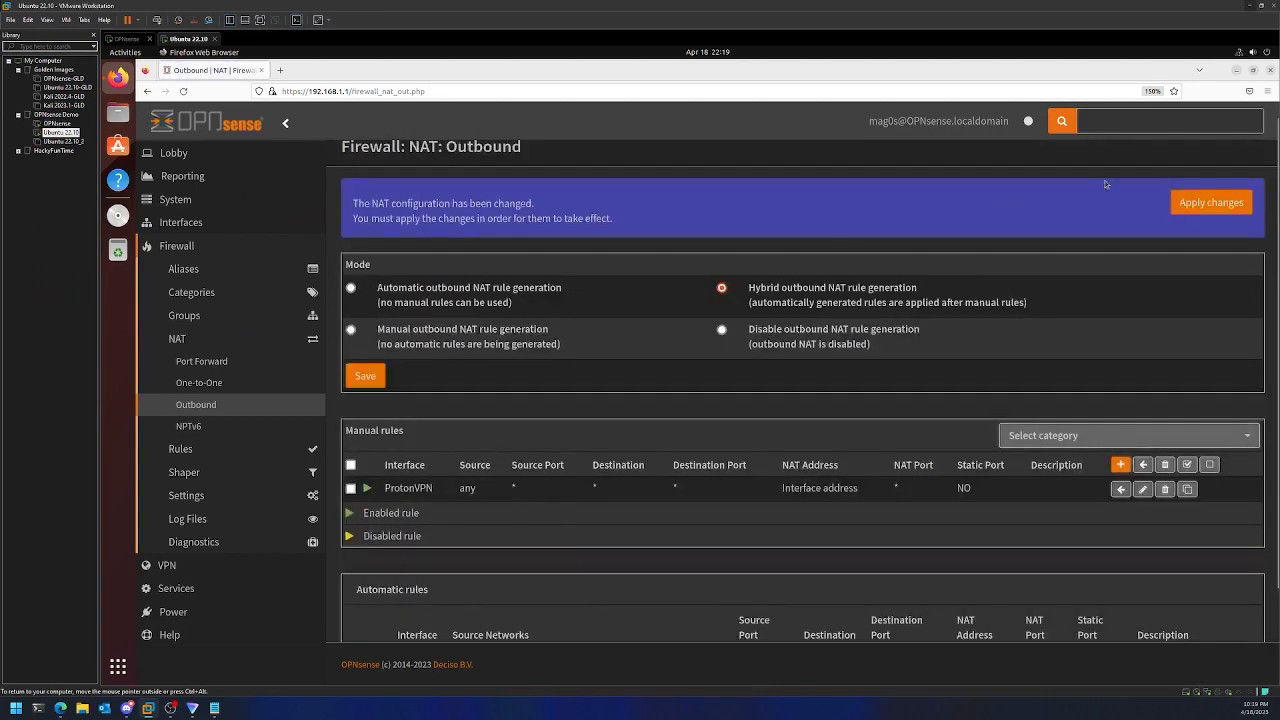
pyautogui.click(1200, 202)
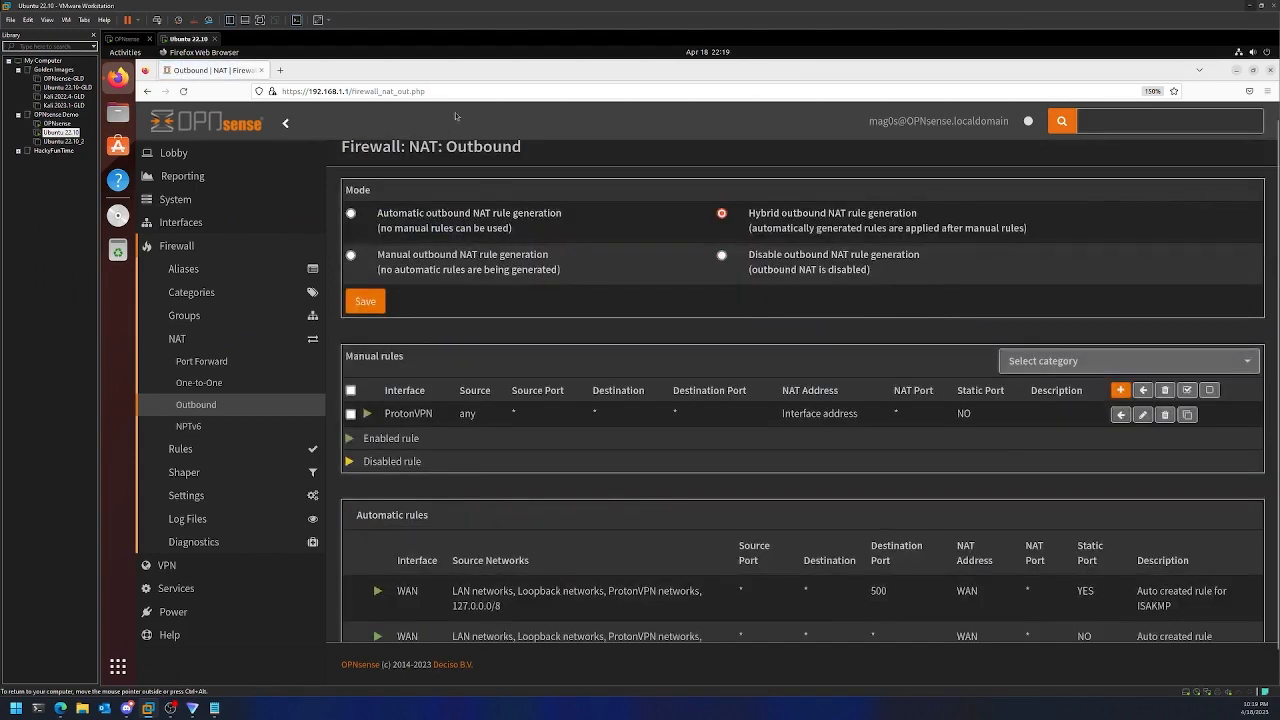
# Restore the Firefox window and open a terminal on the Ubuntu desktop
pyautogui.doubleClick(408, 73)
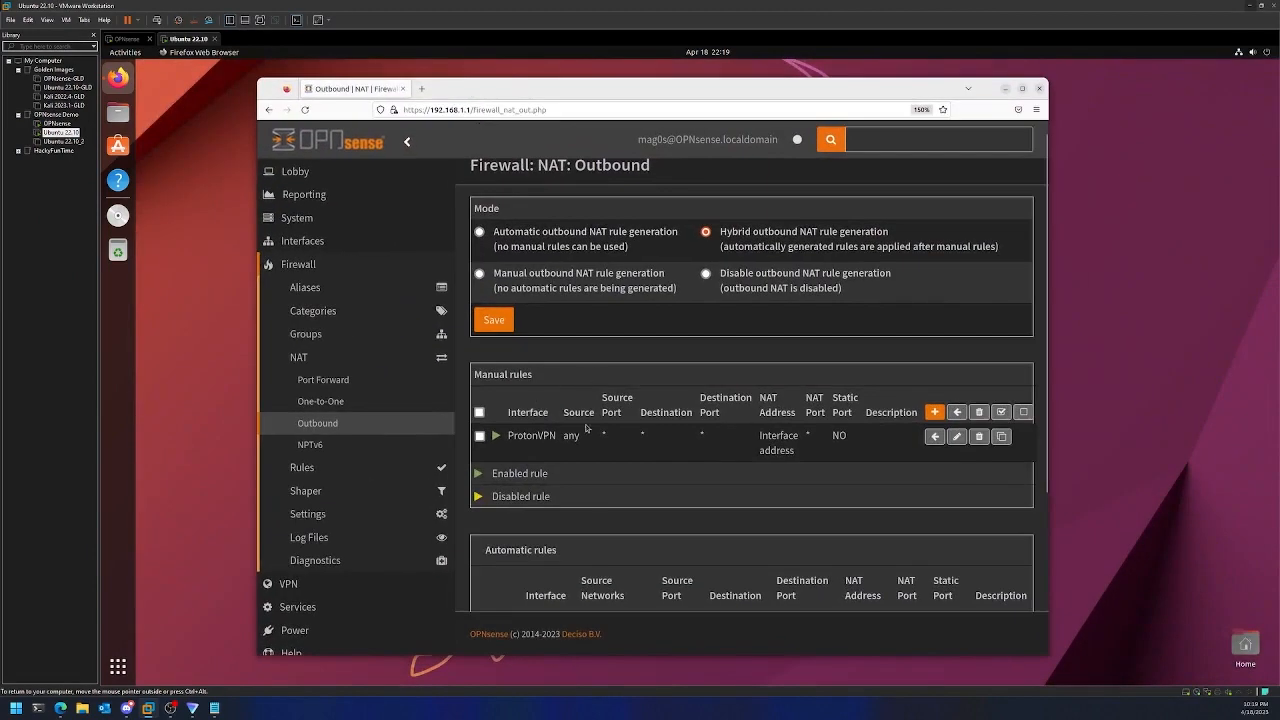
pyautogui.scroll(-1, 318, 423)
pyautogui.scroll(-3, 255, 375)
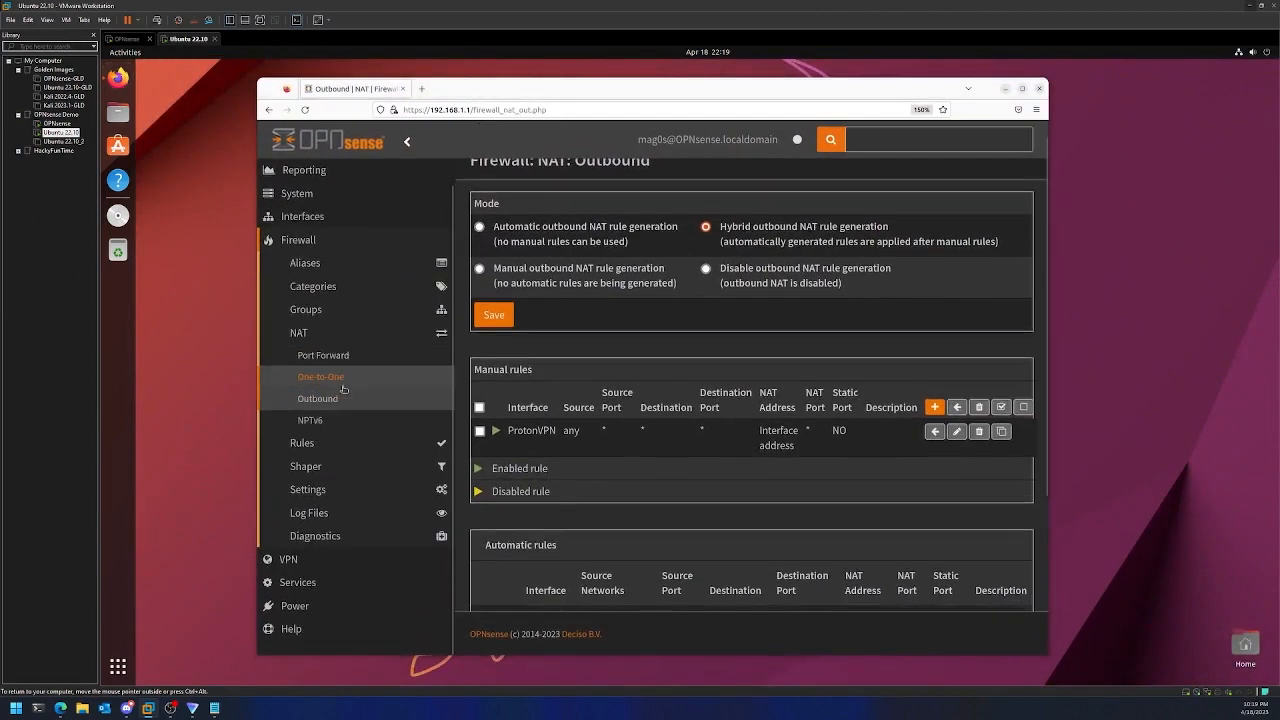
pyautogui.hotkey('ctrl', 'alt', 't')
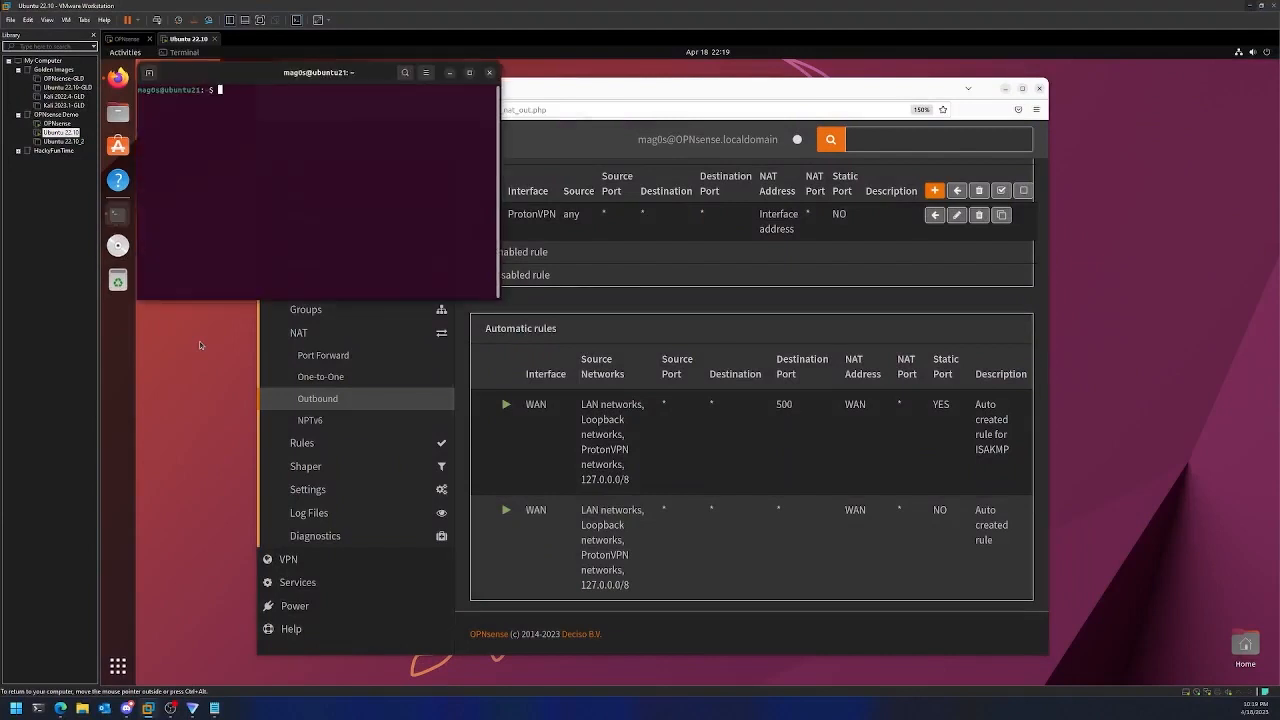
# Toggle the ProtonVPN client in VPN > OpenVPN > Clients and view Connection Status
pyautogui.click(287, 508)
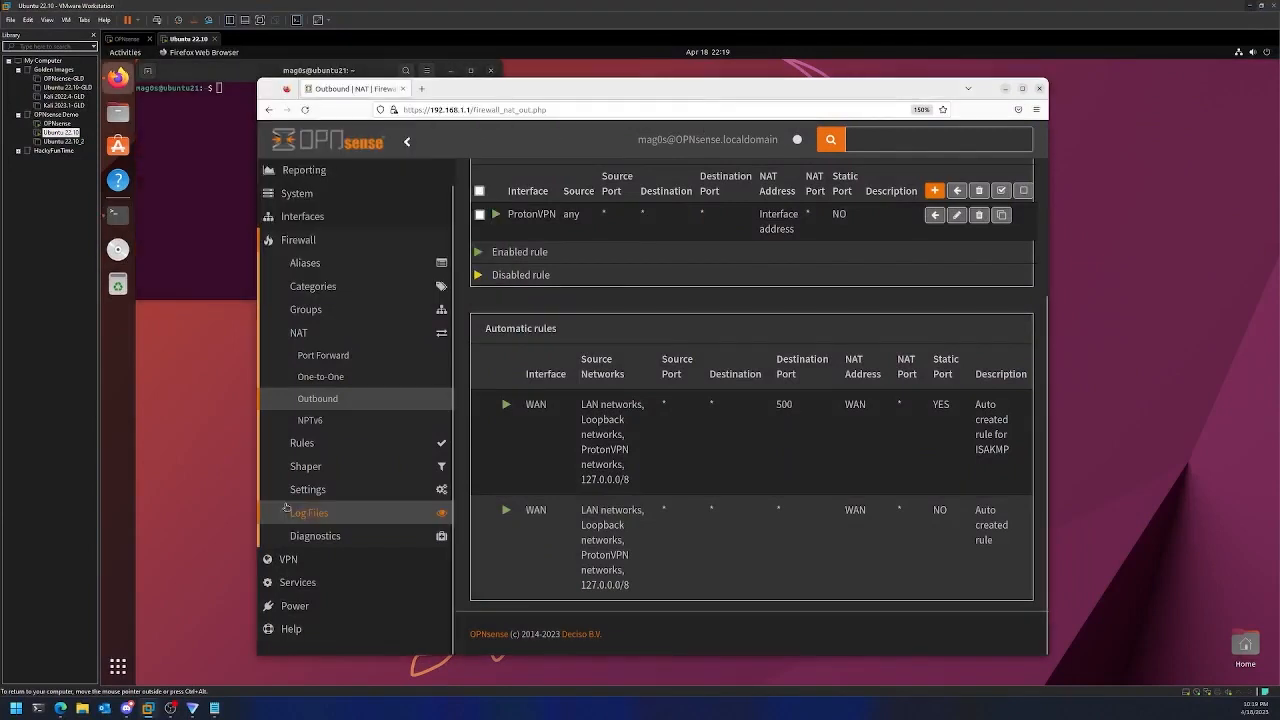
pyautogui.click(299, 563)
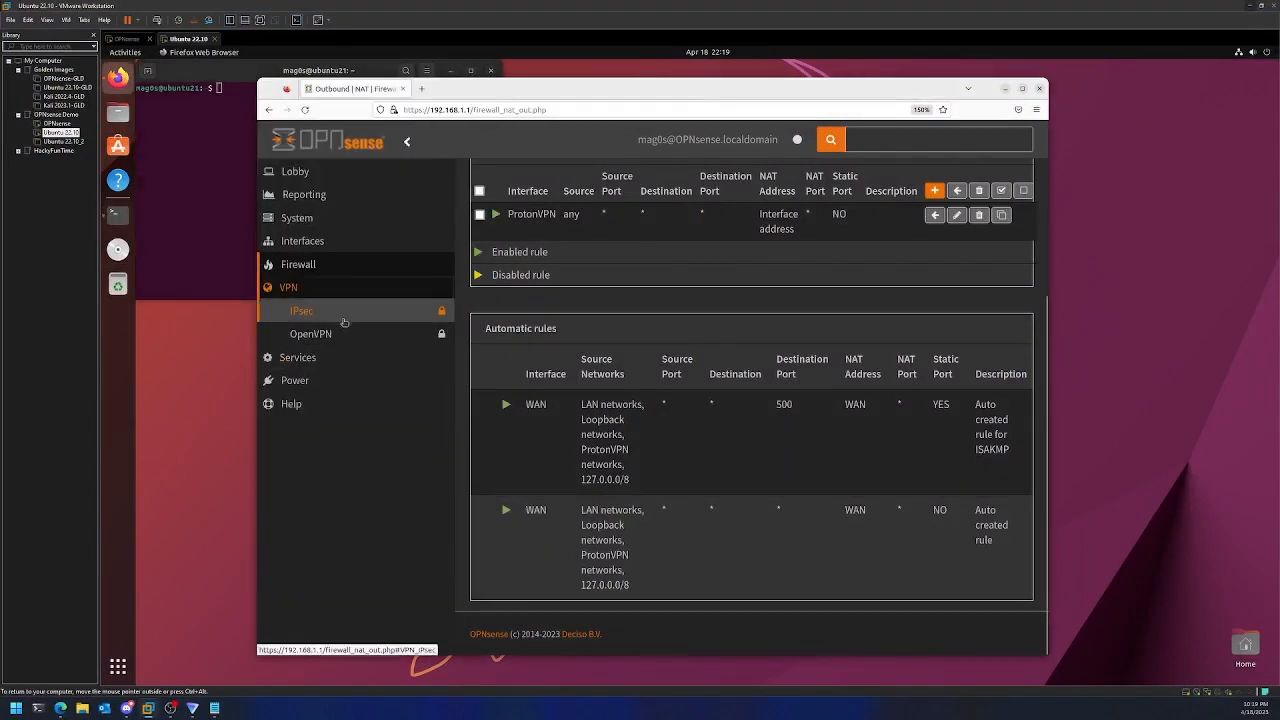
pyautogui.click(310, 334)
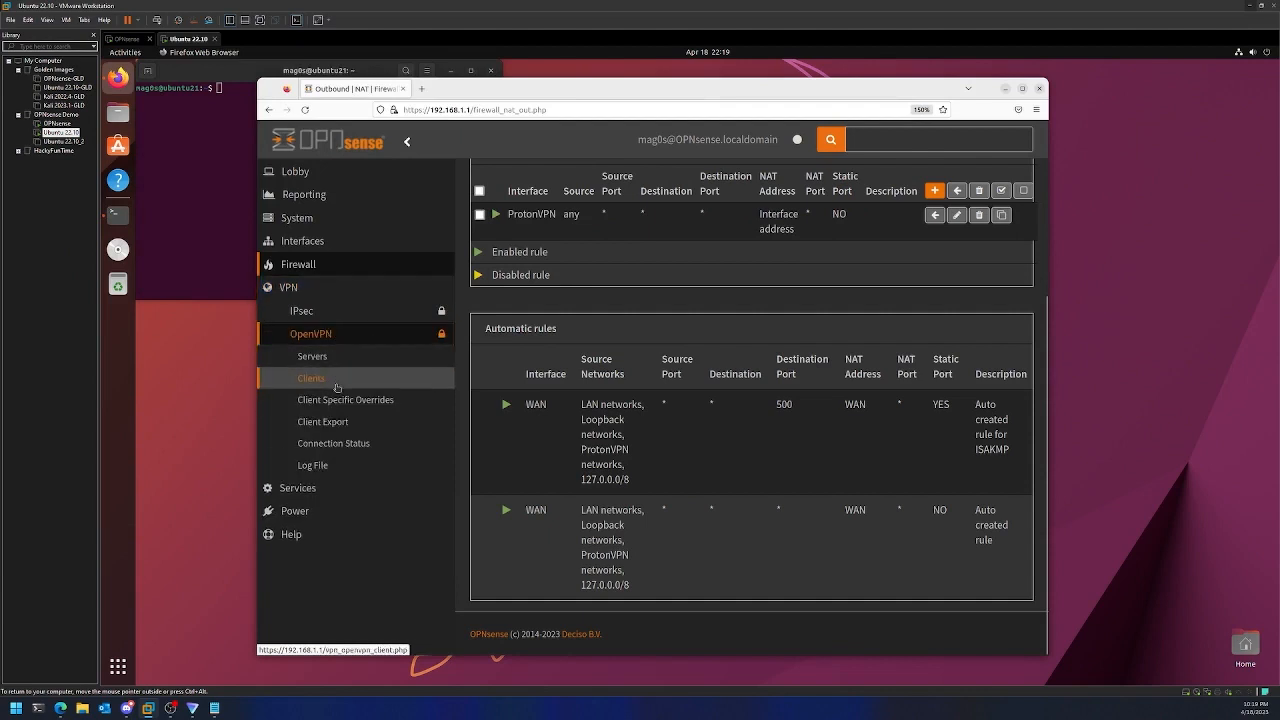
pyautogui.click(336, 386)
pyautogui.click(491, 277)
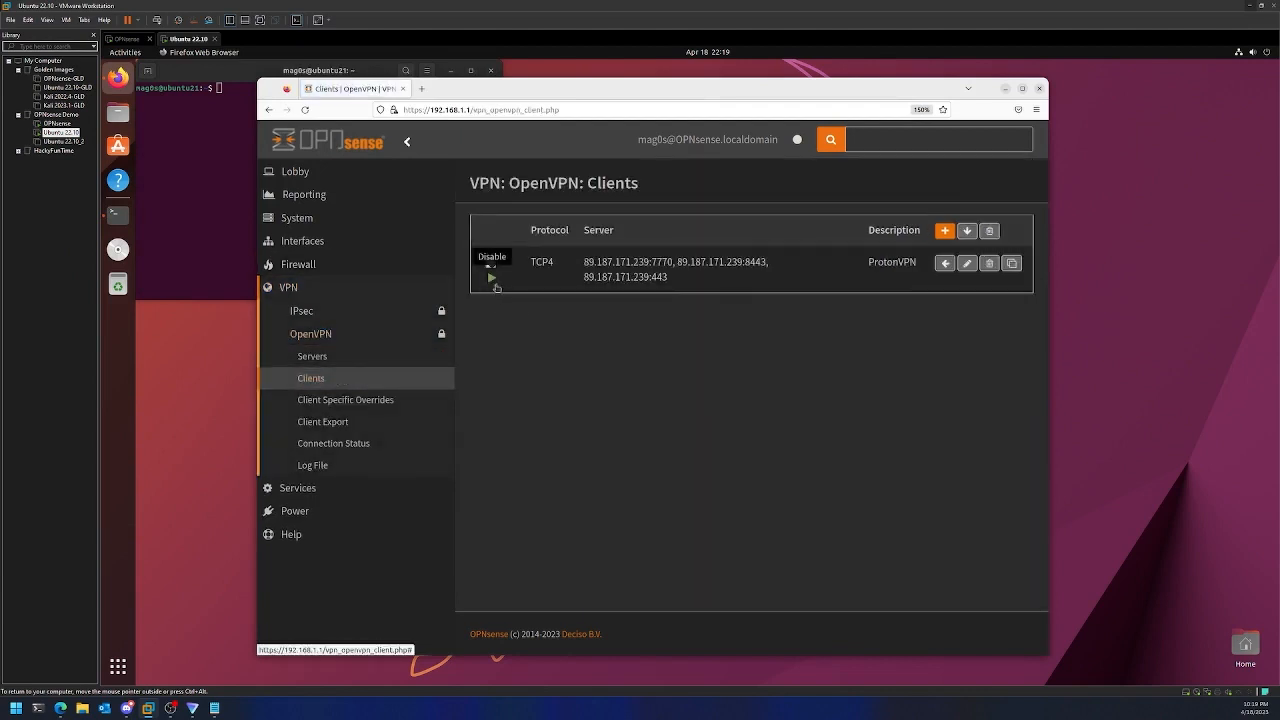
pyautogui.click(344, 446)
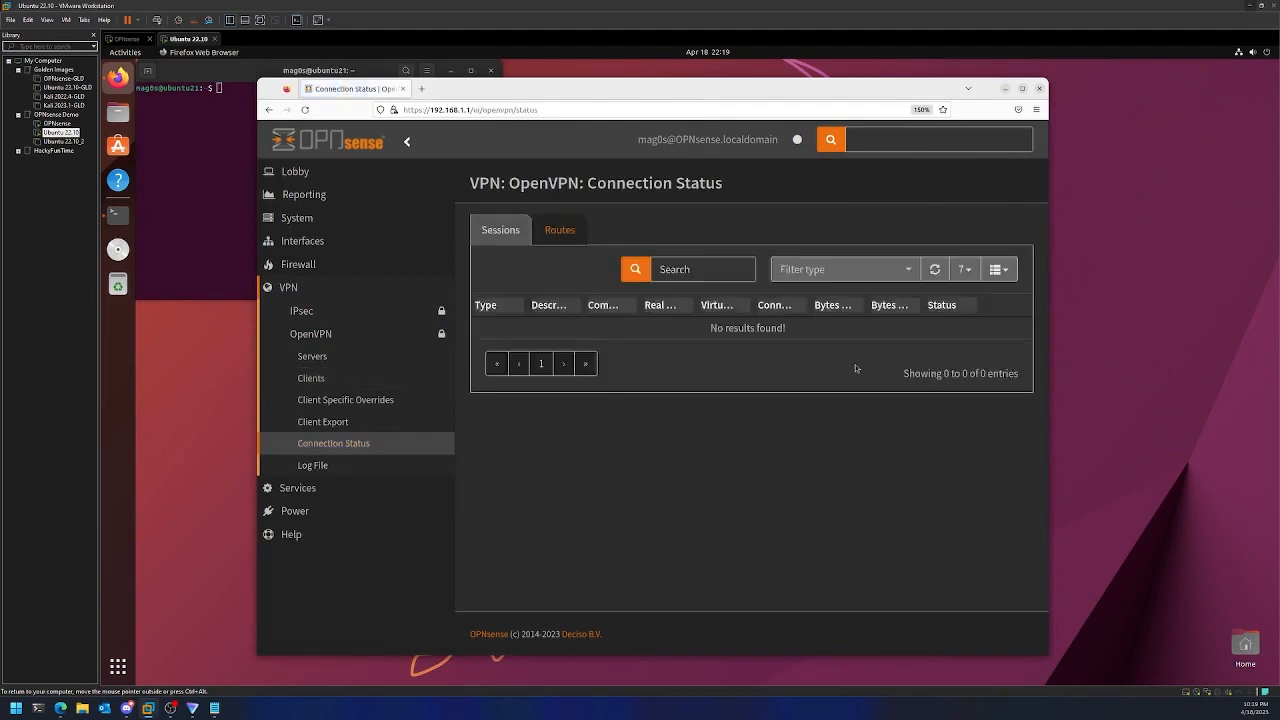
# Run curl ident.me in the terminal, showing the original public IP 193.37.254.186
pyautogui.click(363, 377)
pyautogui.click(200, 208)
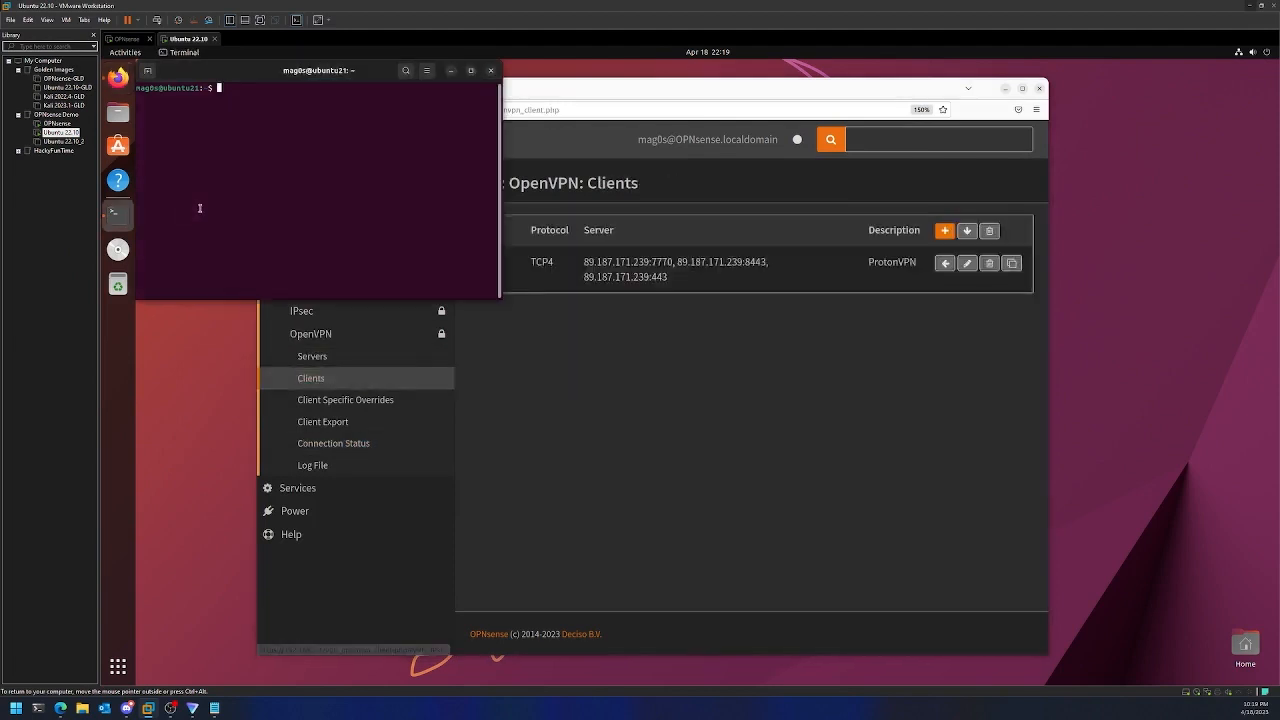
pyautogui.write('curl ident')
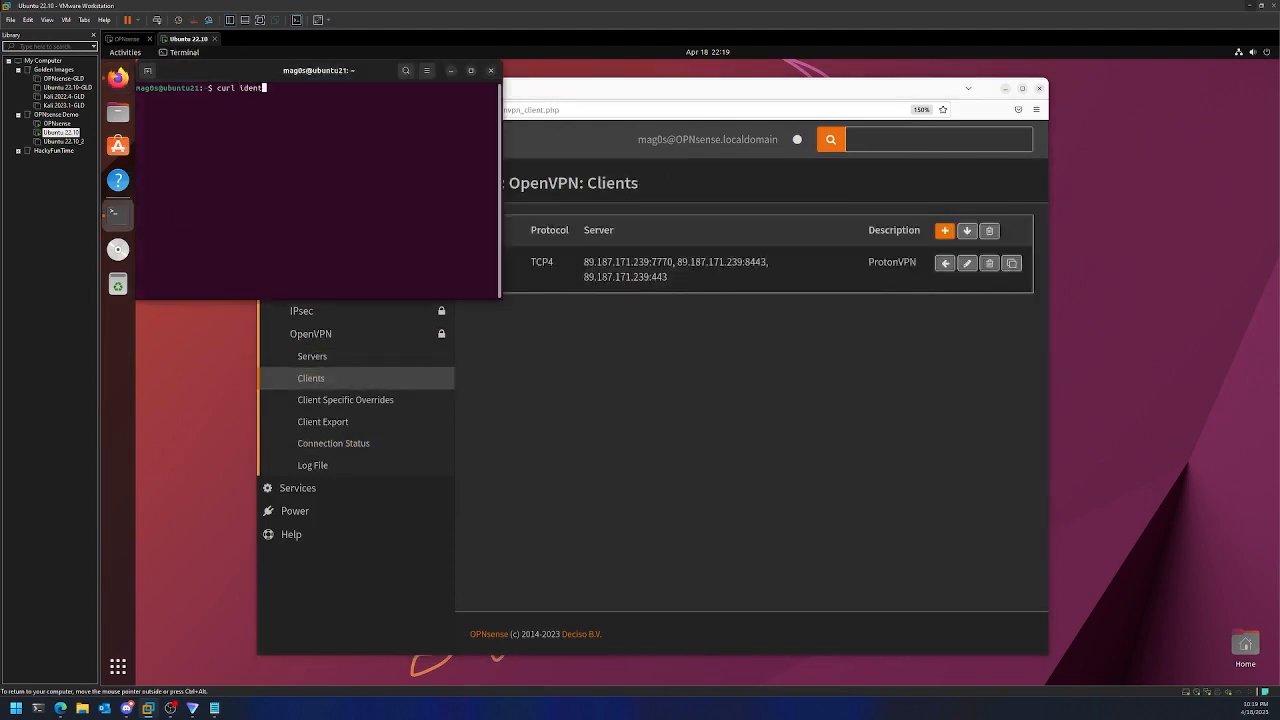
pyautogui.write('.met')
pyautogui.press('Return')
pyautogui.press('Up')
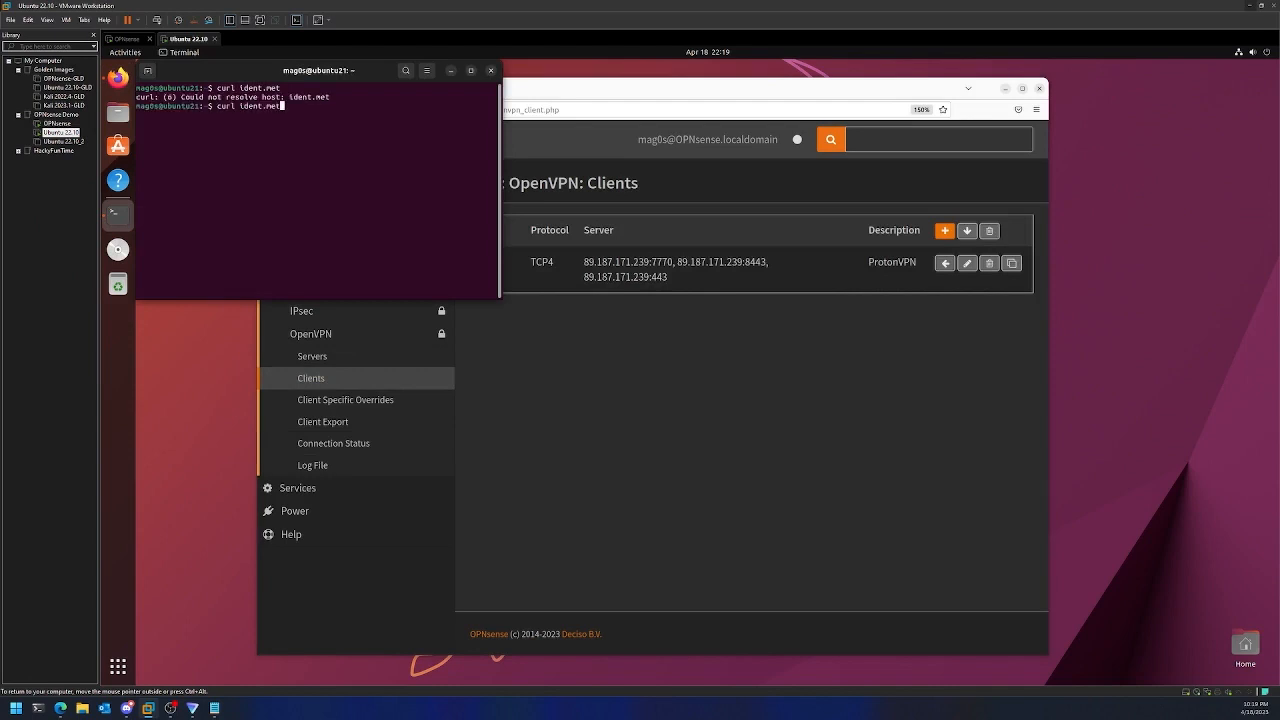
pyautogui.press('BackSpace')
pyautogui.press('Return')
# Confirm ProtonVPN connected in Connection Status, then rerun curl ident.me to get 89.187.171.247
pyautogui.click(492, 355)
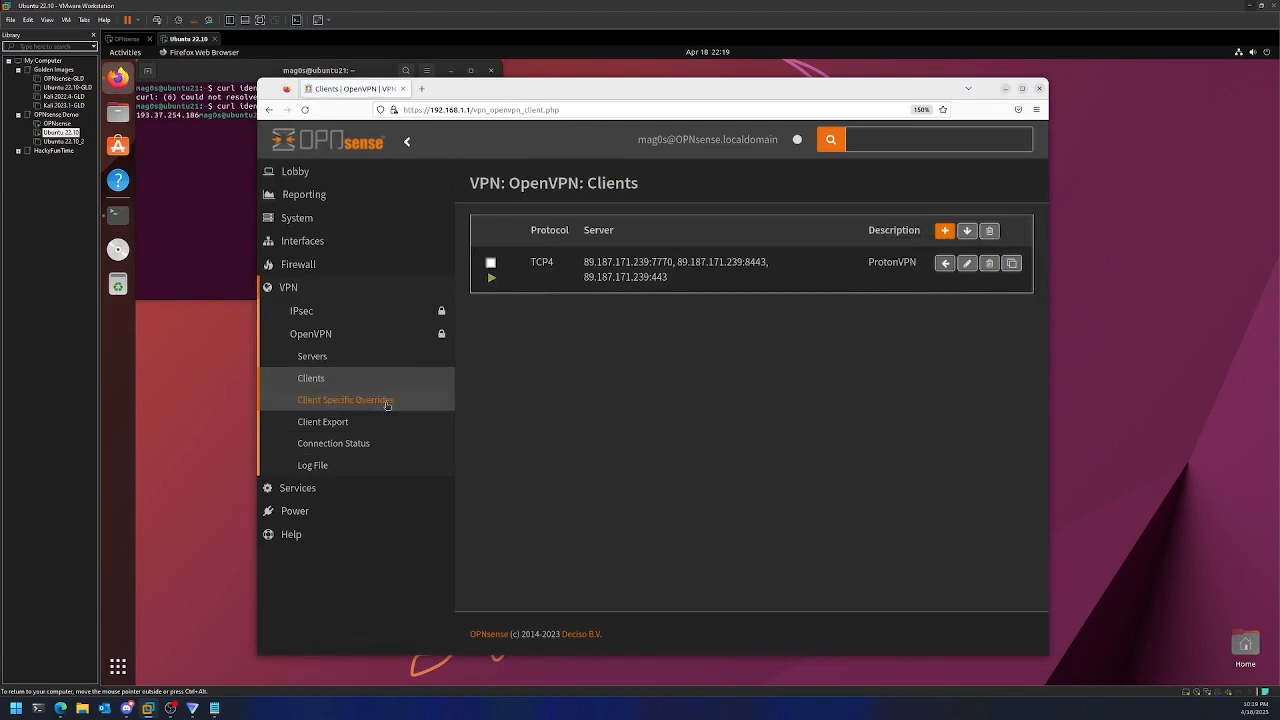
pyautogui.click(335, 443)
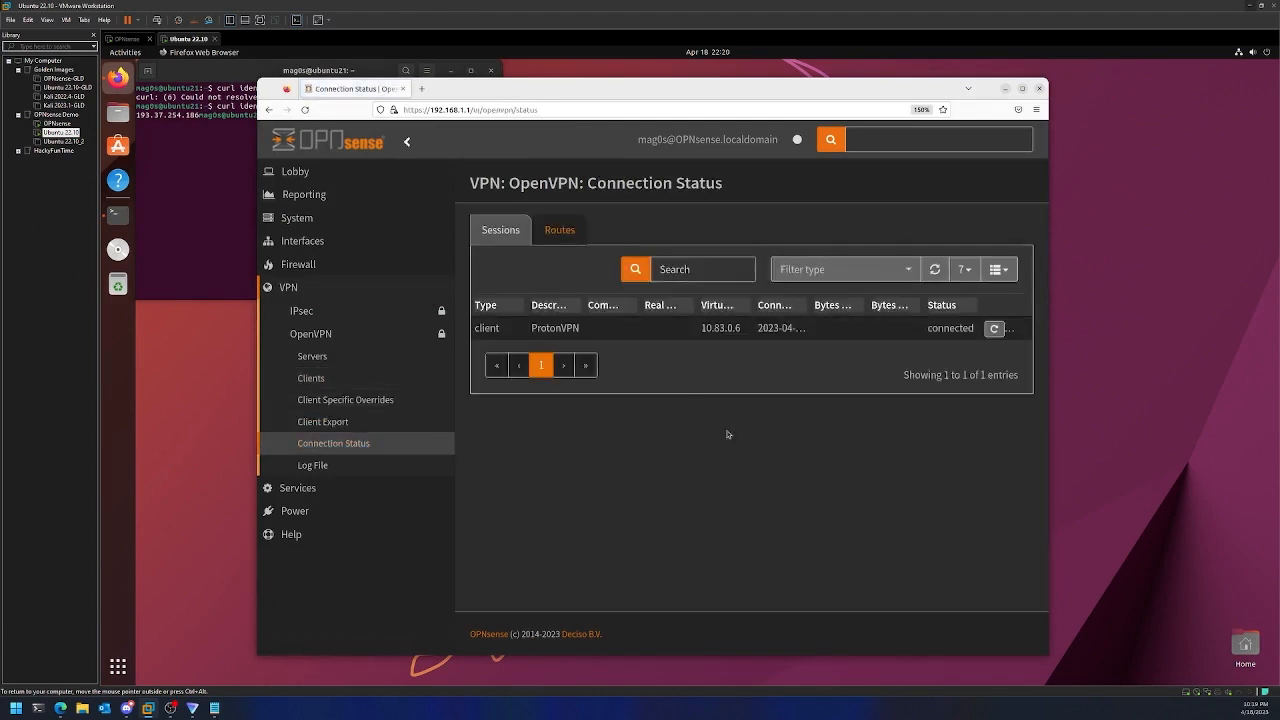
pyautogui.click(200, 227)
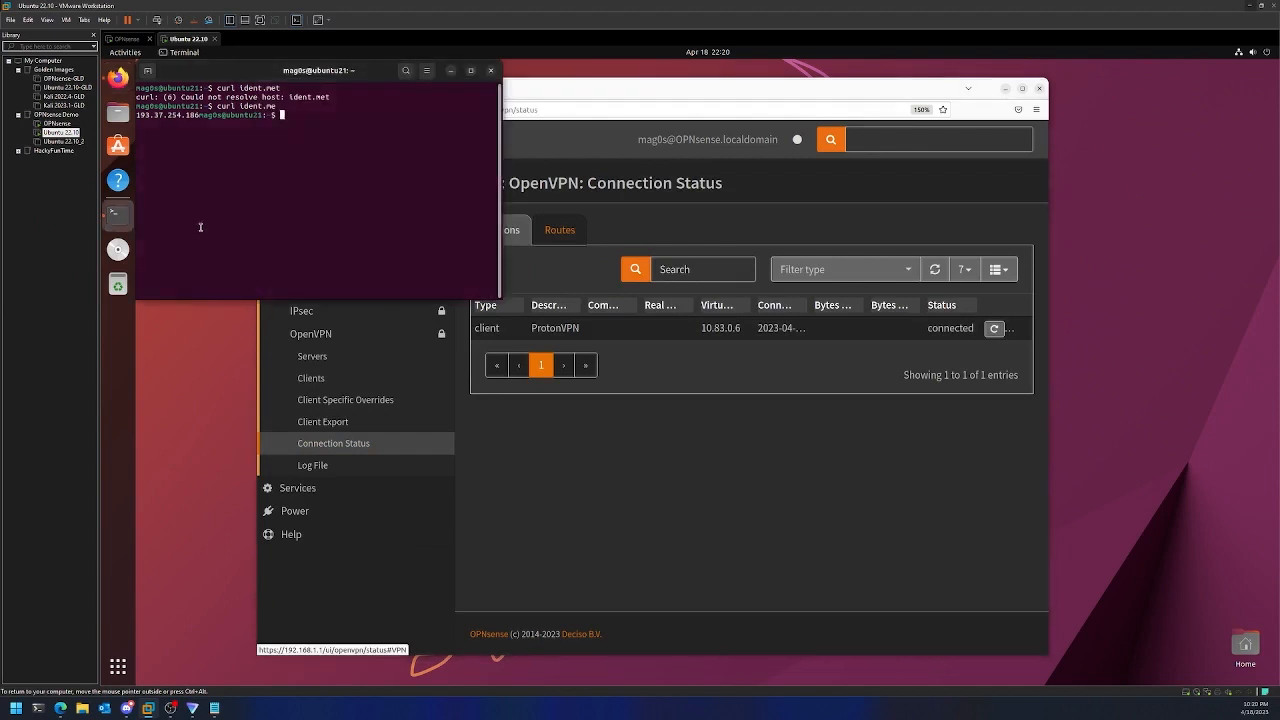
pyautogui.press('Up')
pyautogui.press('Return')
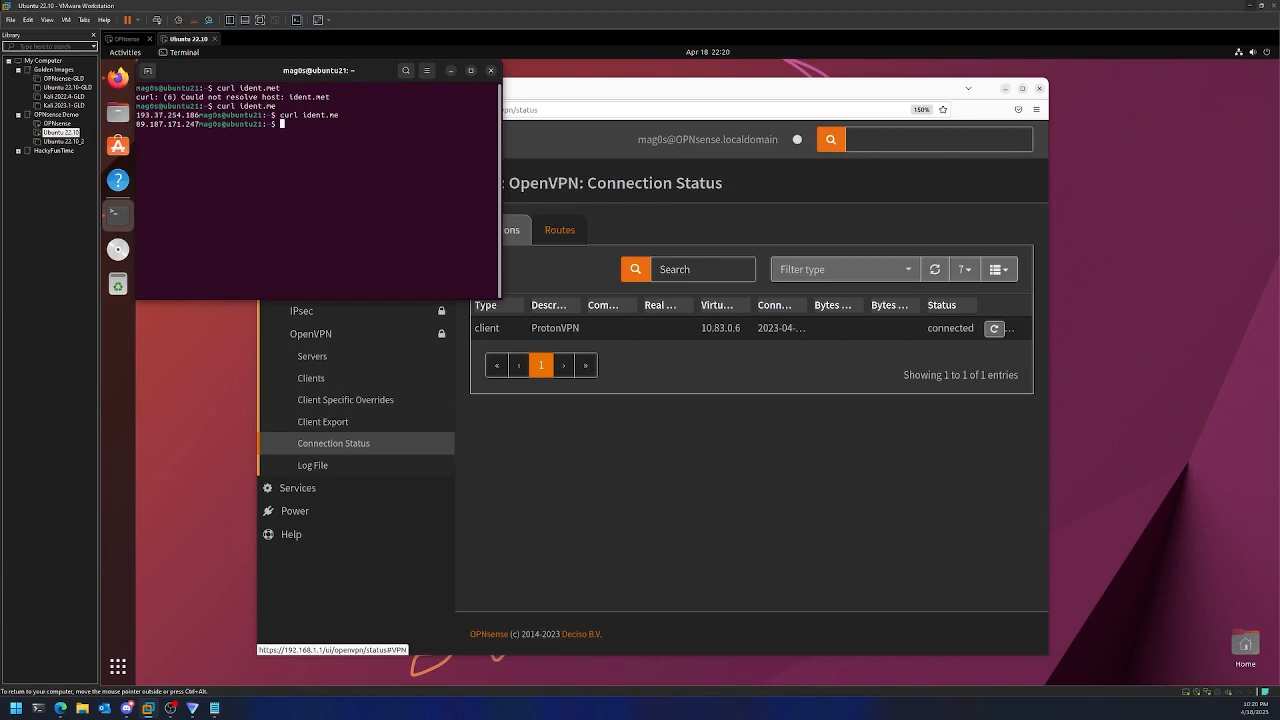
pyautogui.click(560, 502)
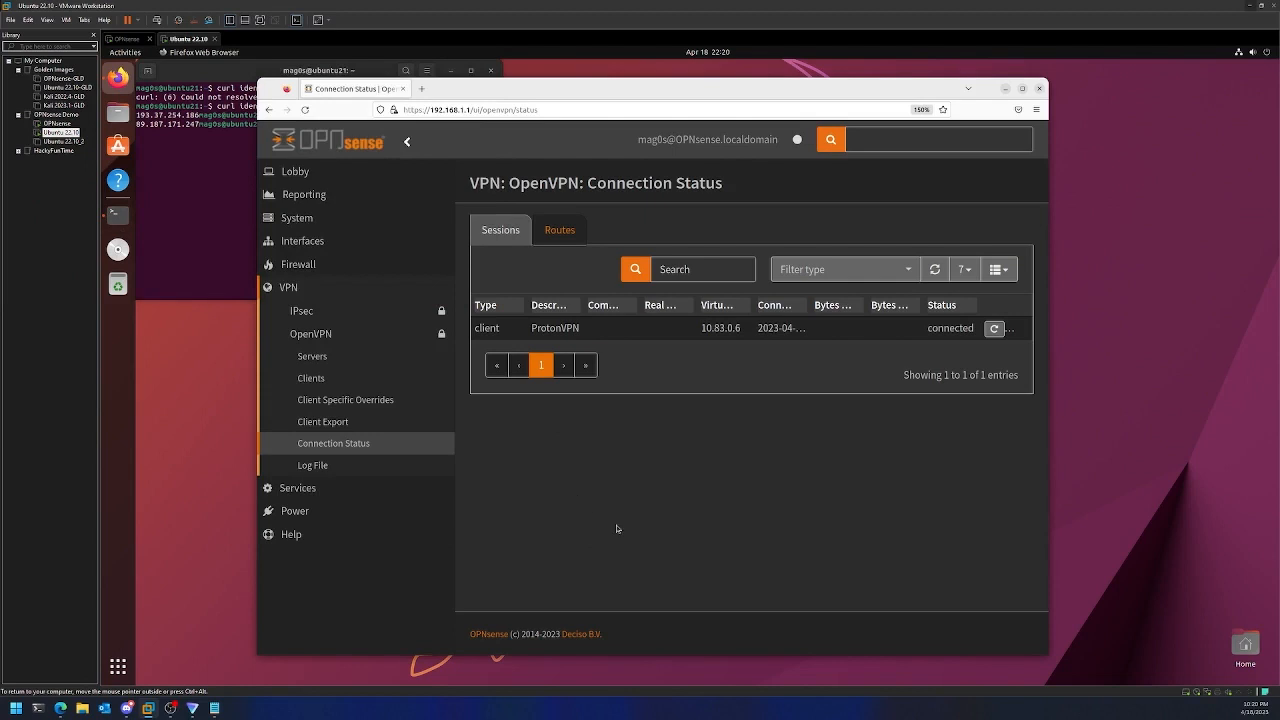
# Expand the Interfaces, System and Gateways sections of the OPNsense sidebar
pyautogui.click(322, 242)
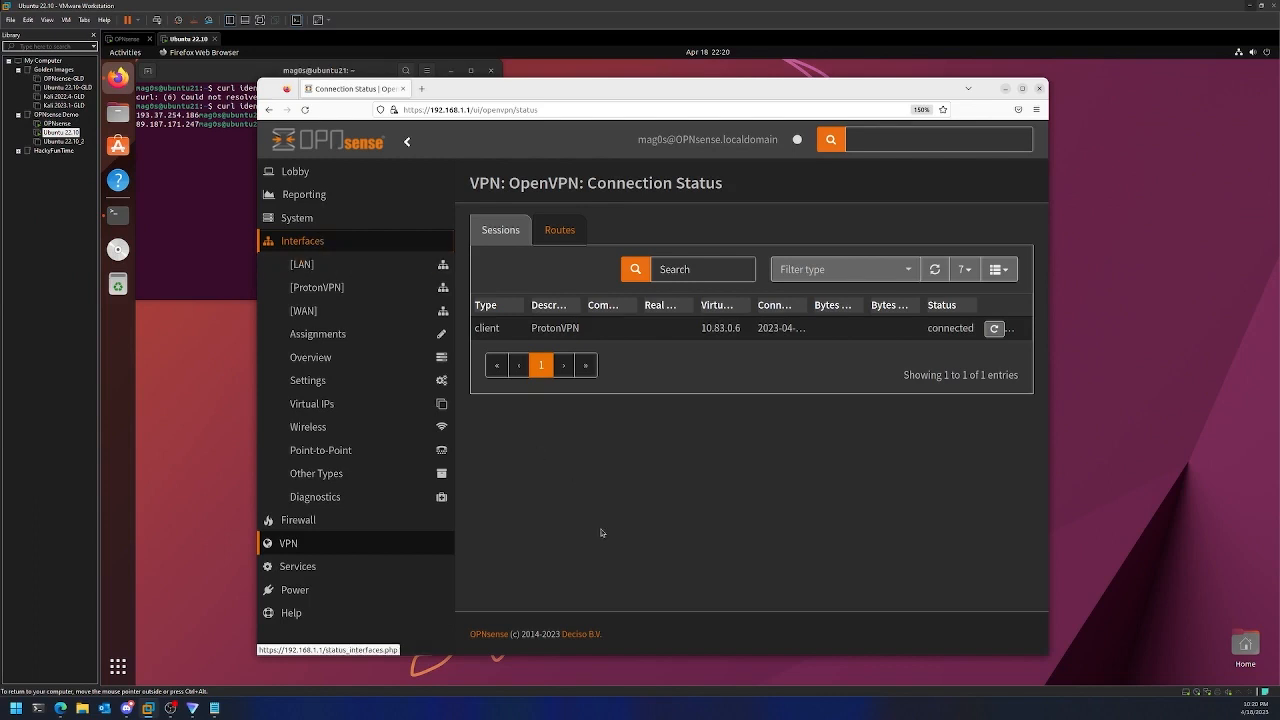
pyautogui.click(332, 222)
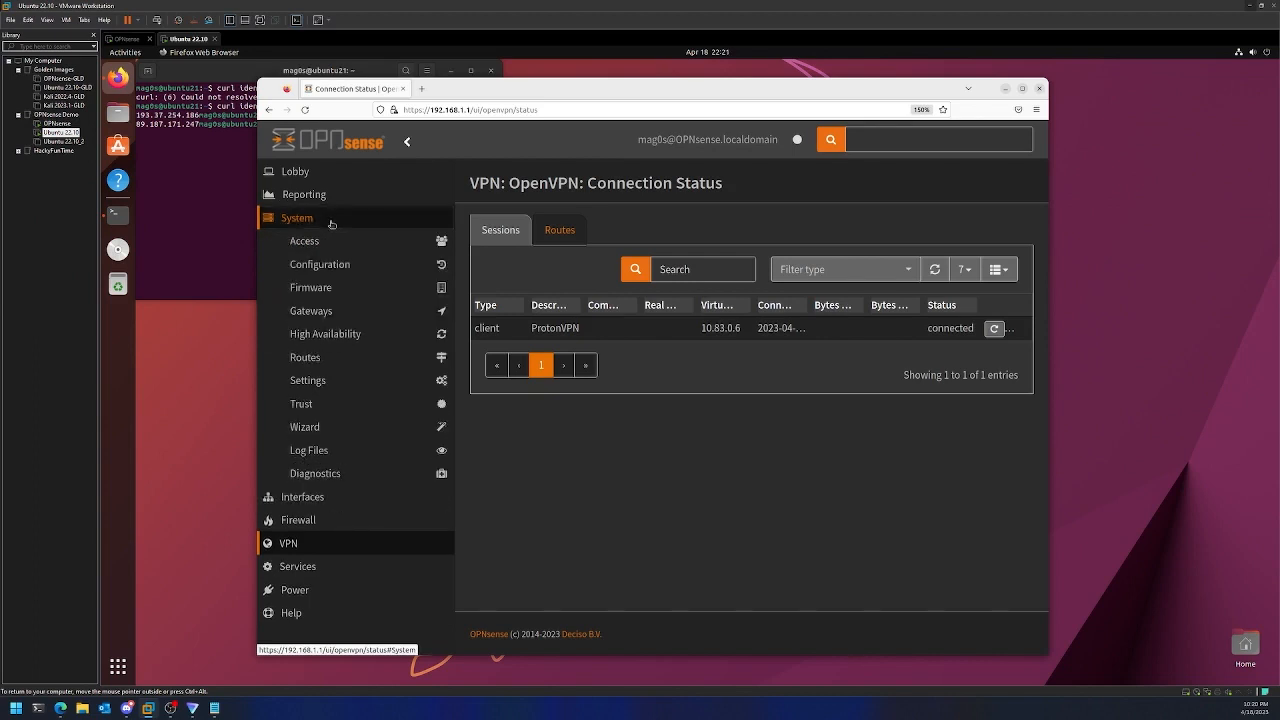
pyautogui.click(327, 314)
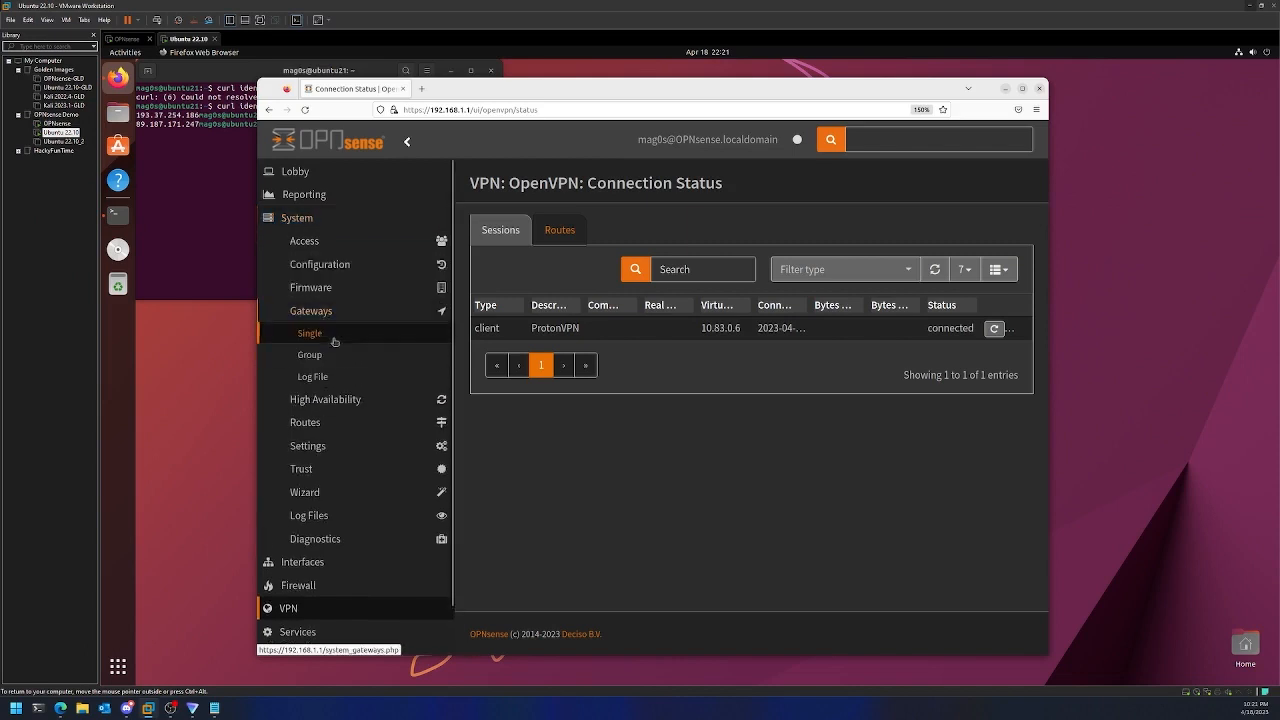
# Open System > Gateways > Single, maximized, showing PROTONVPN_VPNV4 online at 10.83.0.1
pyautogui.click(310, 333)
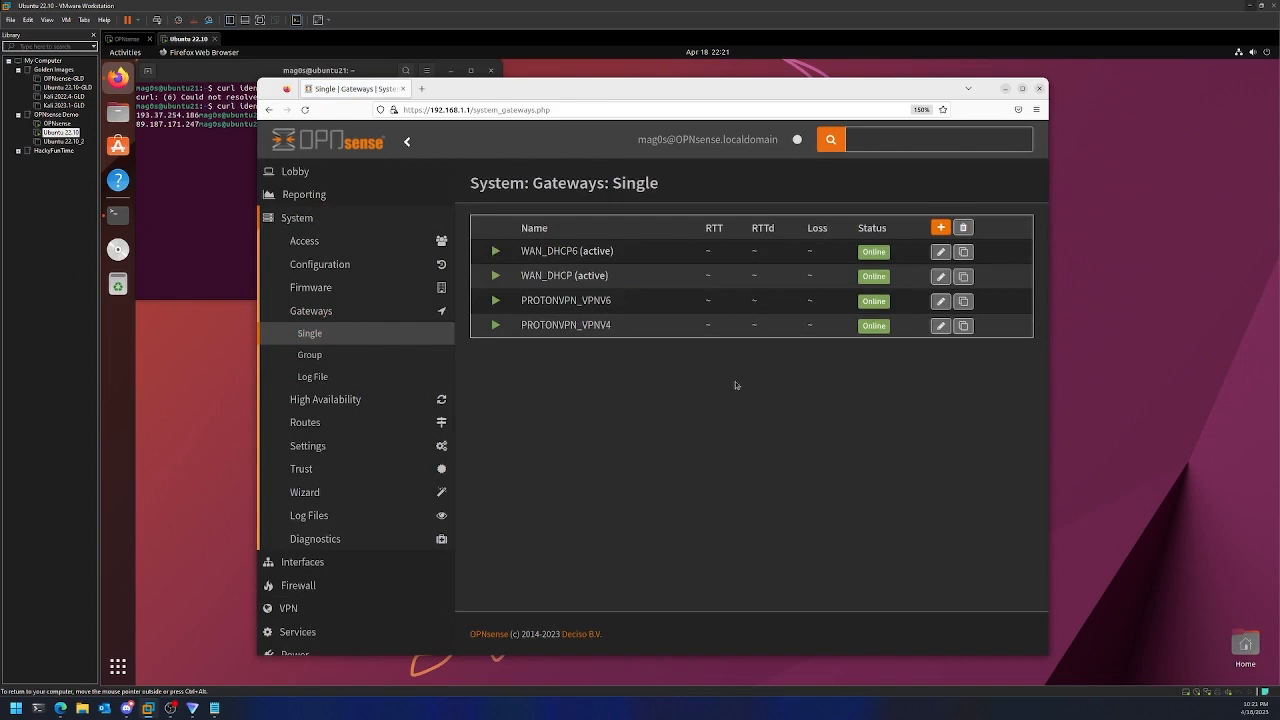
pyautogui.doubleClick(708, 92)
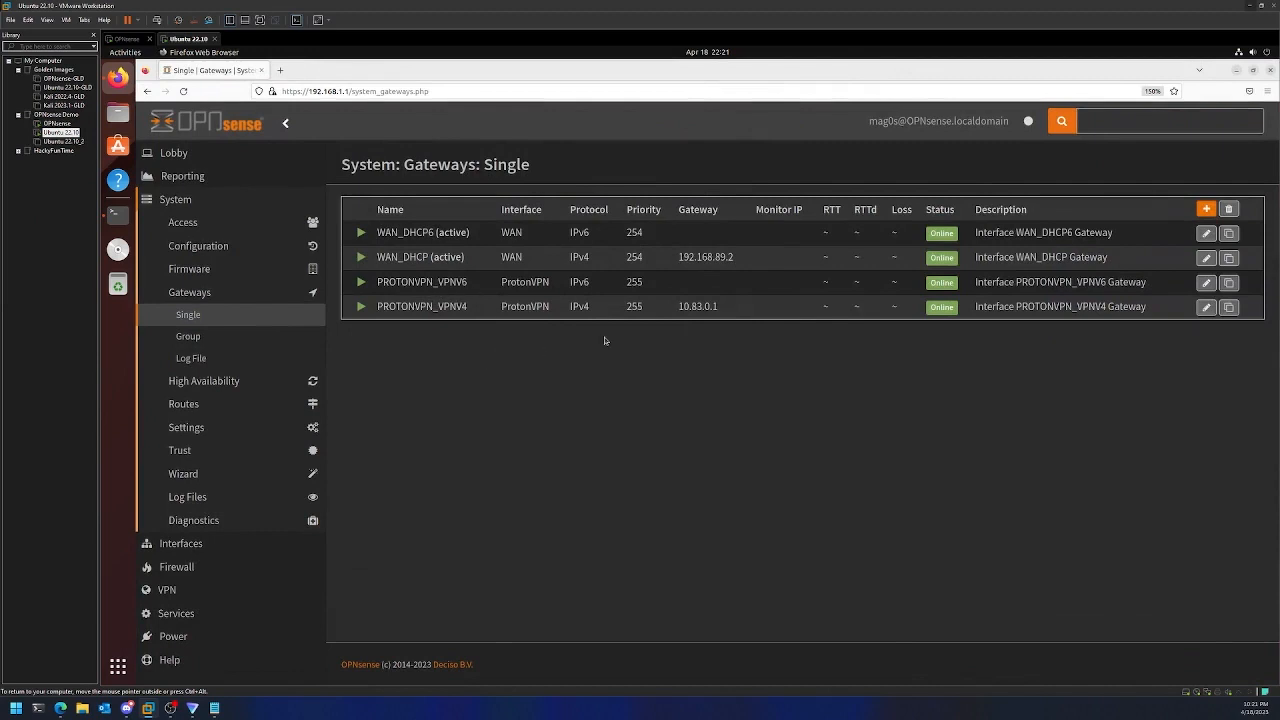
pyautogui.moveTo(630, 232); pyautogui.dragTo(636, 256)
pyautogui.click(636, 256)
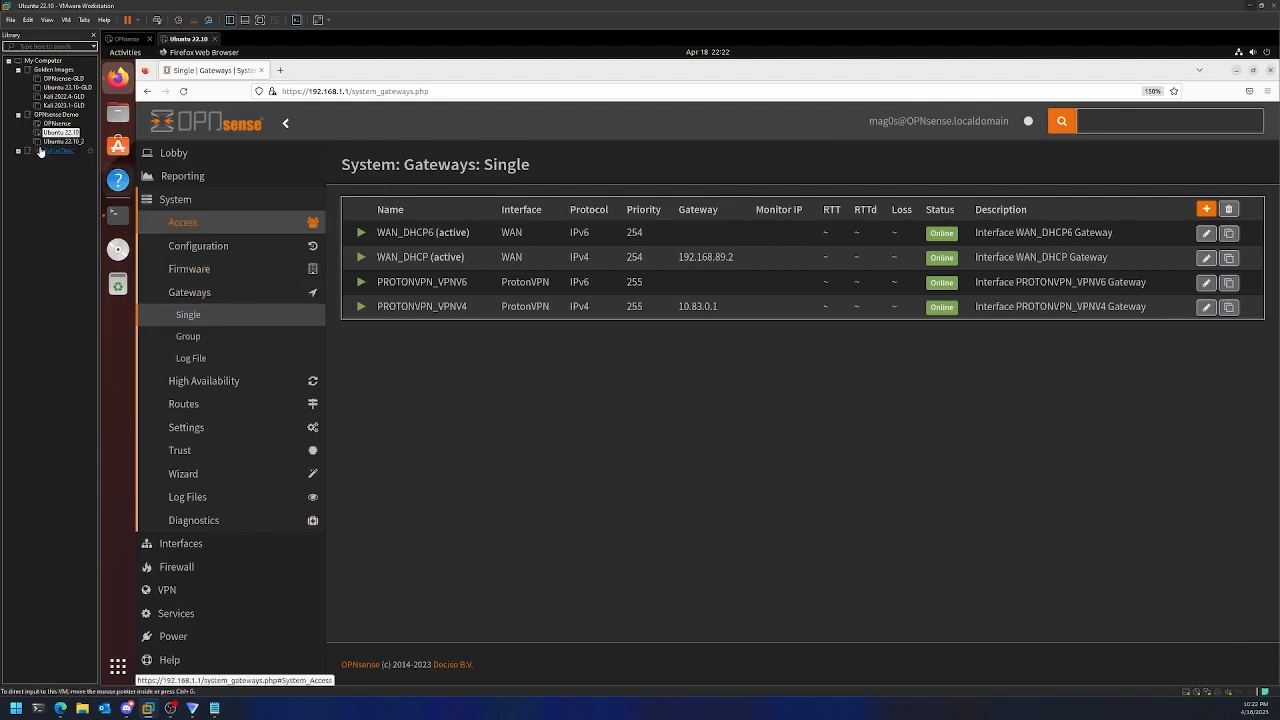
# Check the OPNsense VM's Network Adapter is set to NAT, then bring up the host's ProtonVPN app
pyautogui.rightClick(60, 123)
pyautogui.click(100, 313)
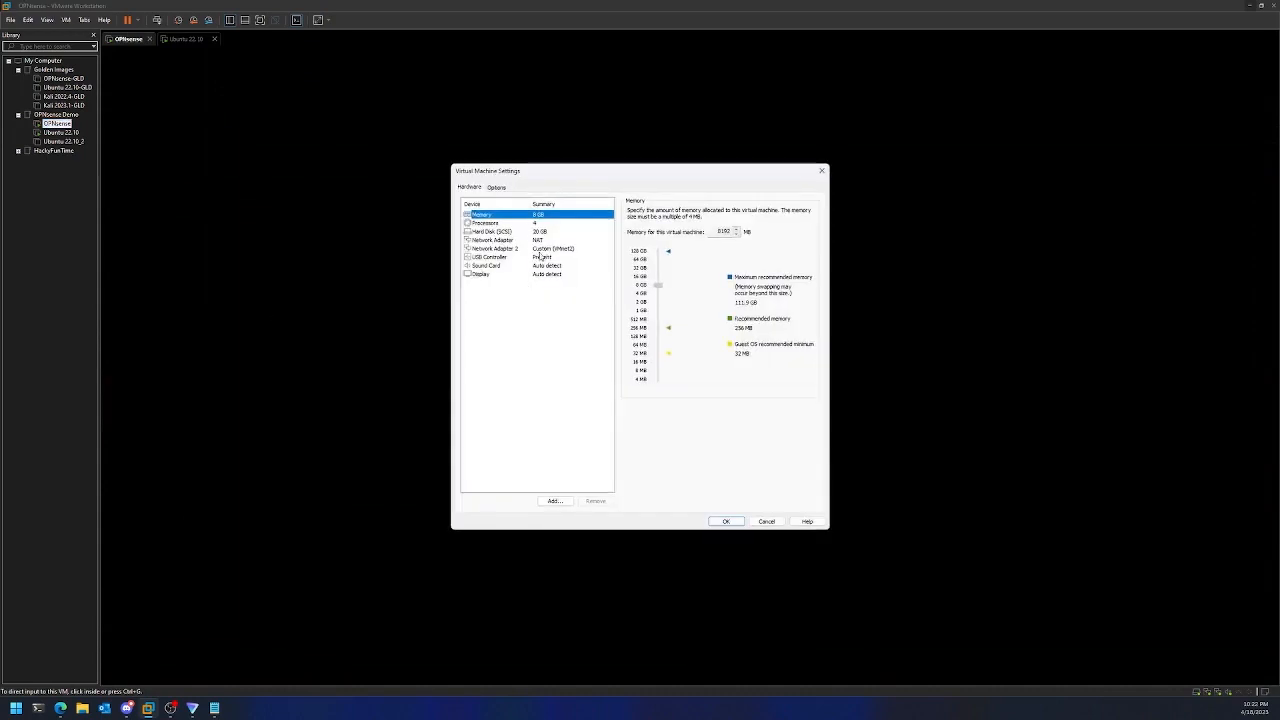
pyautogui.click(498, 243)
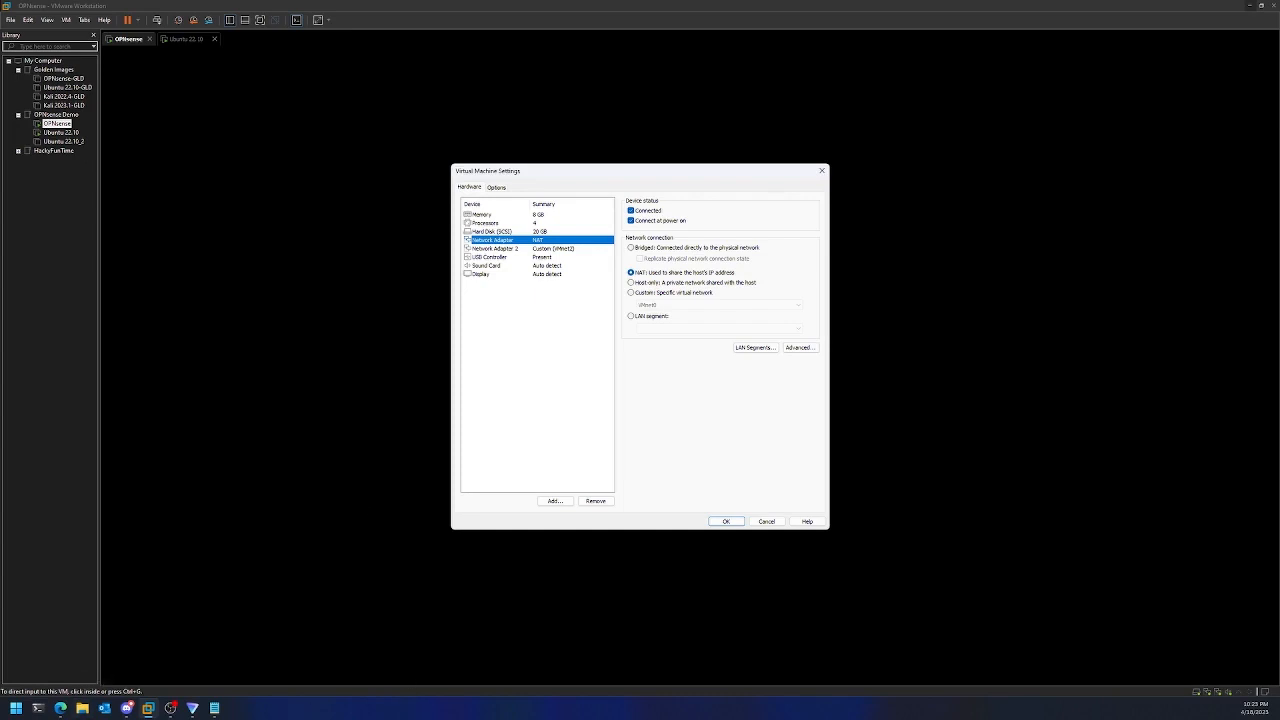
pyautogui.click(193, 710)
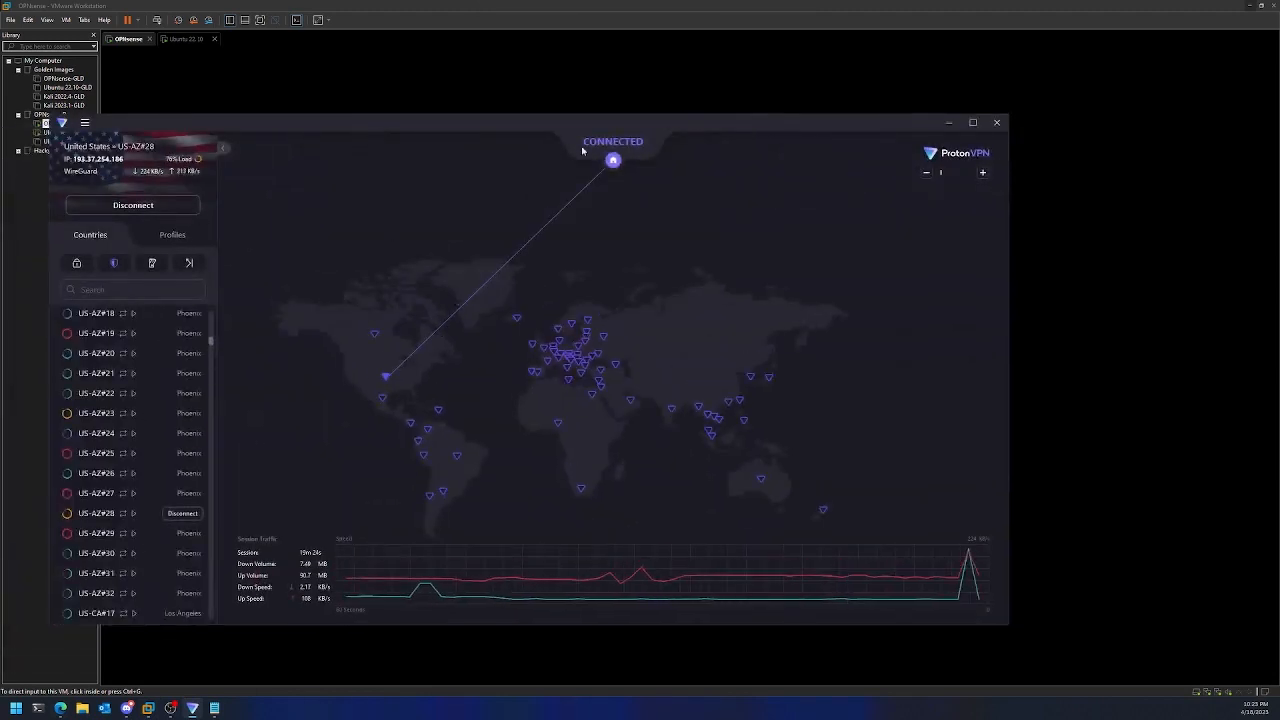
# Drag the ProtonVPN window off the left screen edge to reveal the VM Settings dialog
pyautogui.moveTo(663, 123); pyautogui.dragTo(0, 126)
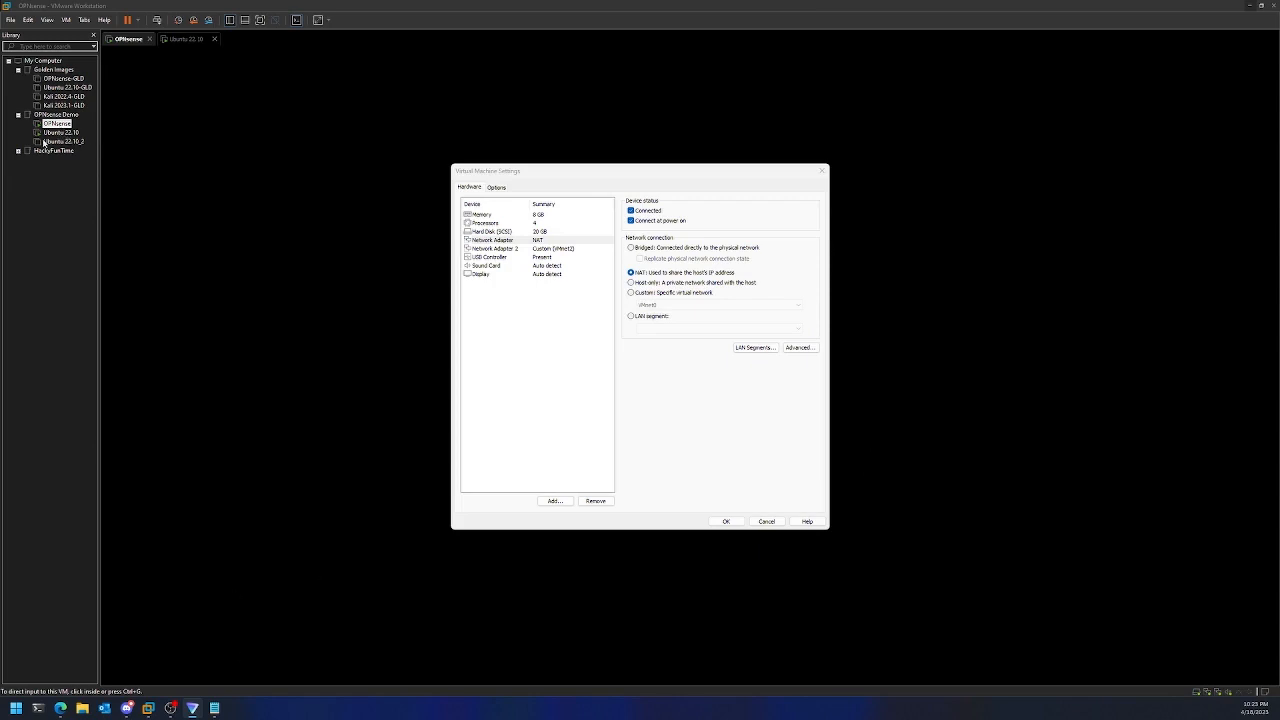
# Close the hidden Notepad window with Alt+F4
pyautogui.click(54, 134)
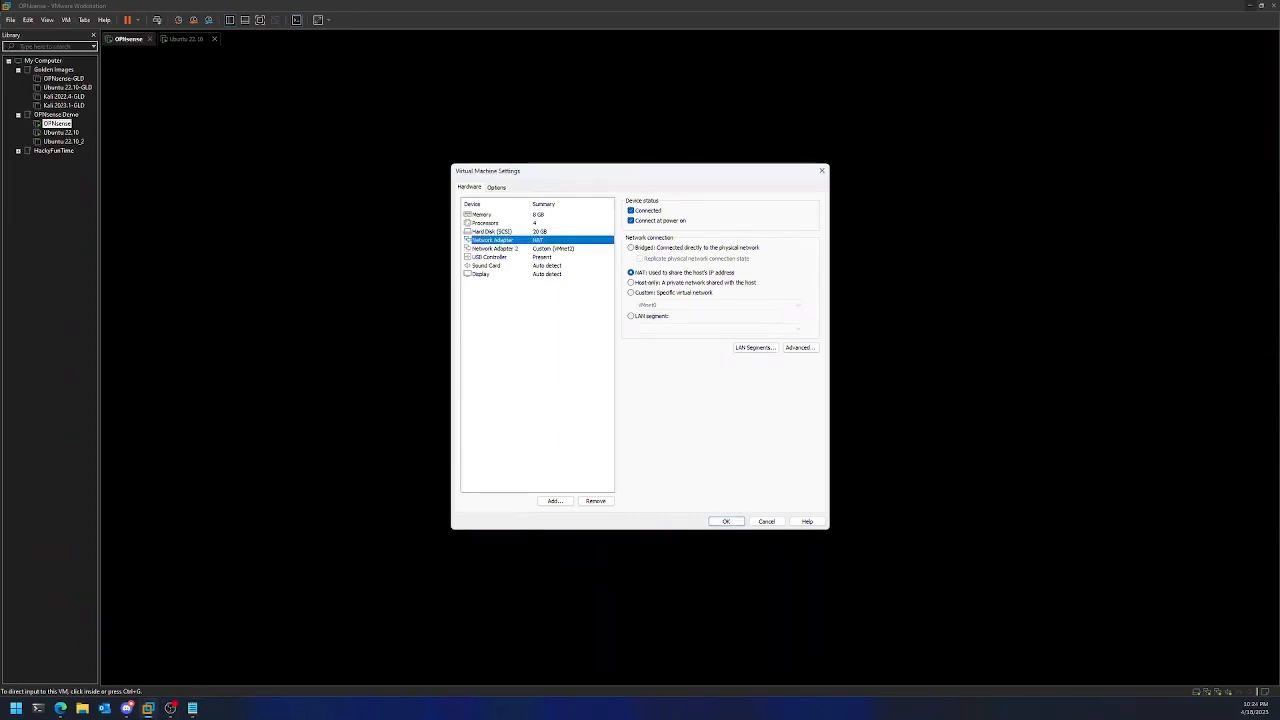
pyautogui.hotkey('alt', 'Tab')
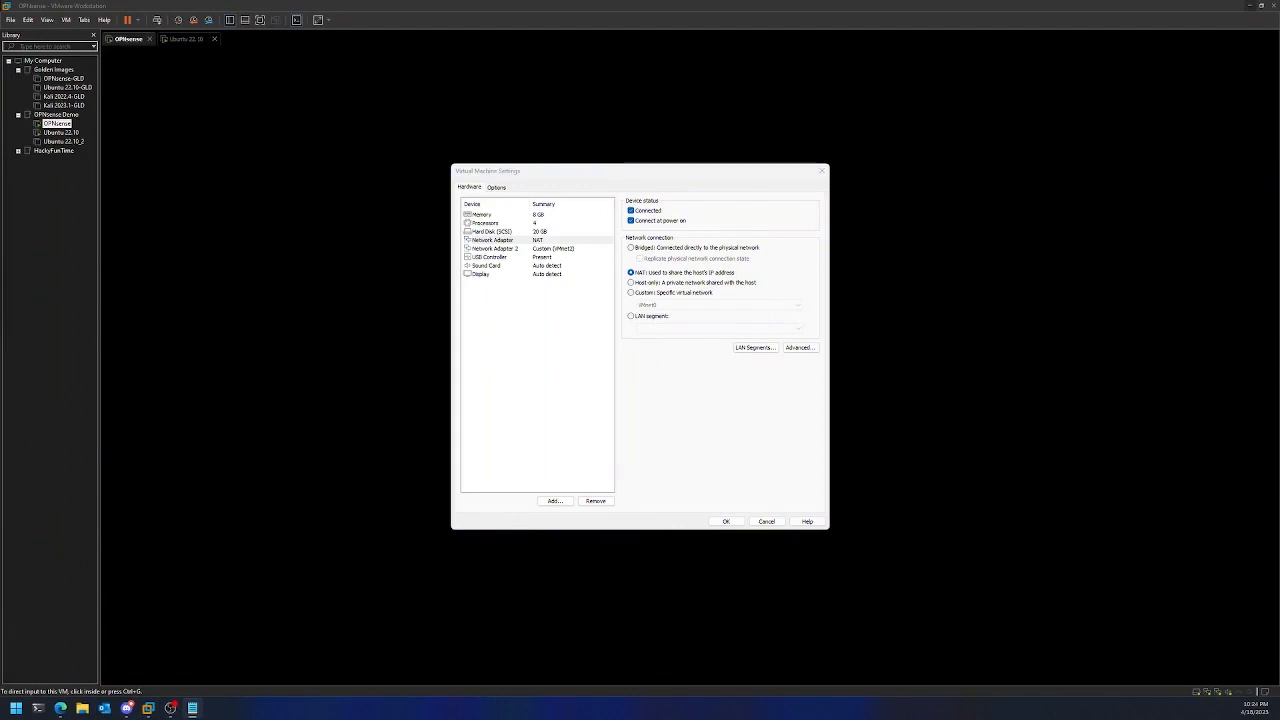
pyautogui.hotkey('alt', 'F4')
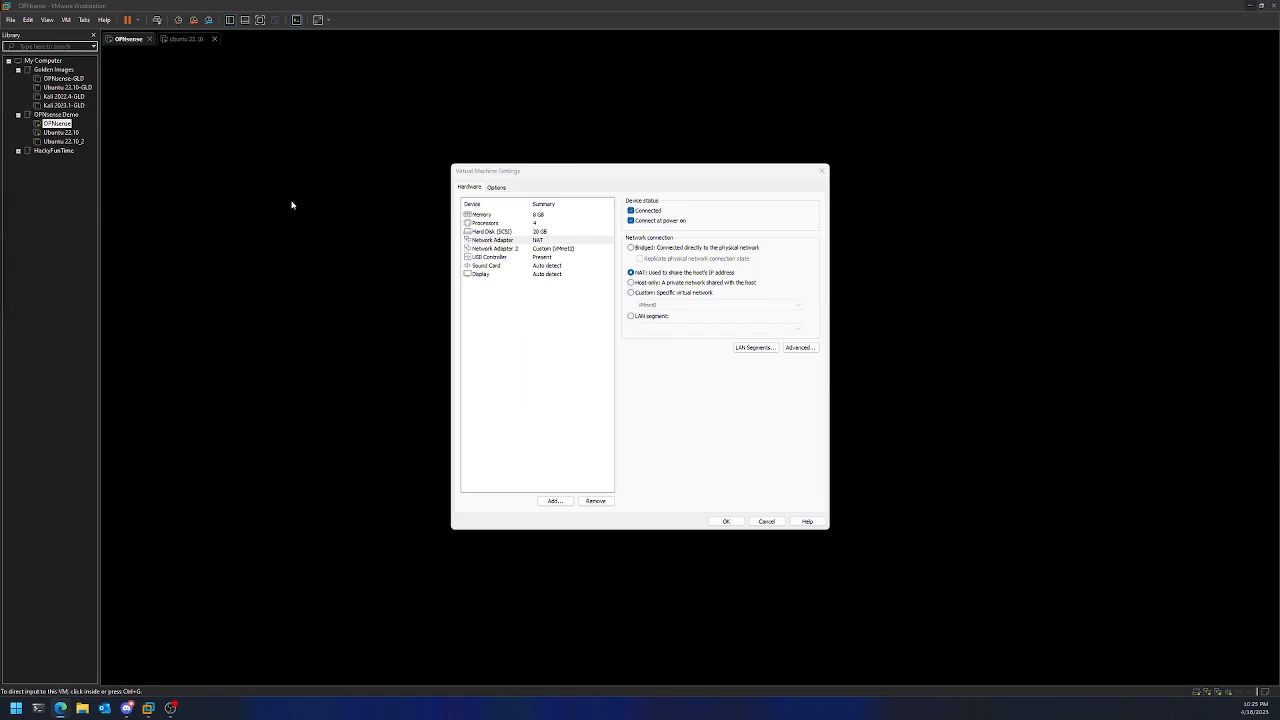
# Cancel the OPNsense VM settings and switch to the Ubuntu 22.10 virtual machine tab
pyautogui.click(189, 39)
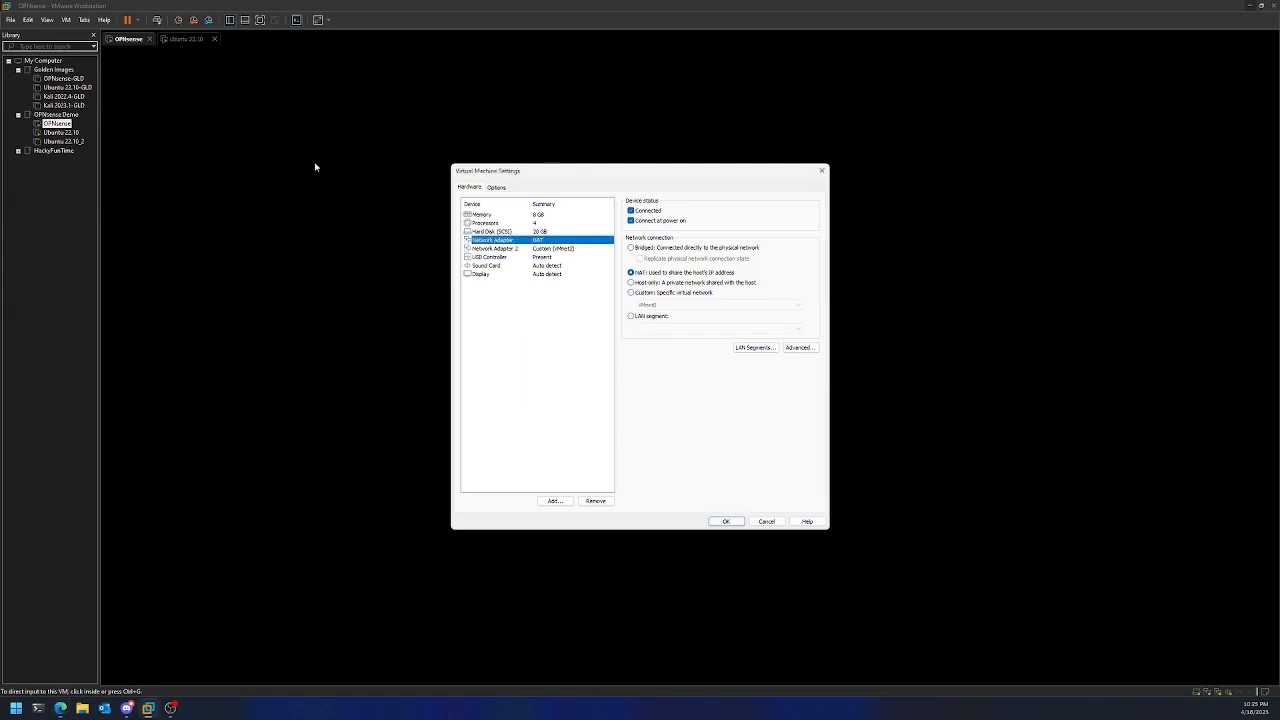
pyautogui.click(766, 522)
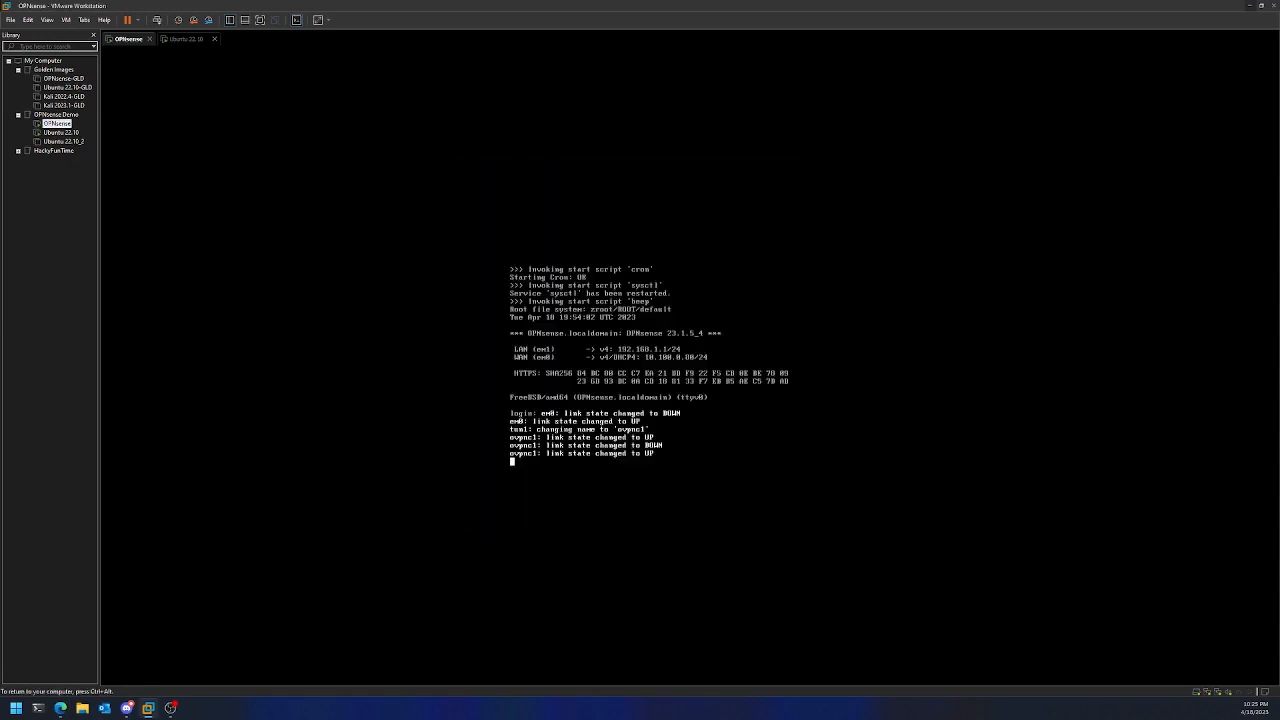
pyautogui.hotkey('ctrl', 'alt')
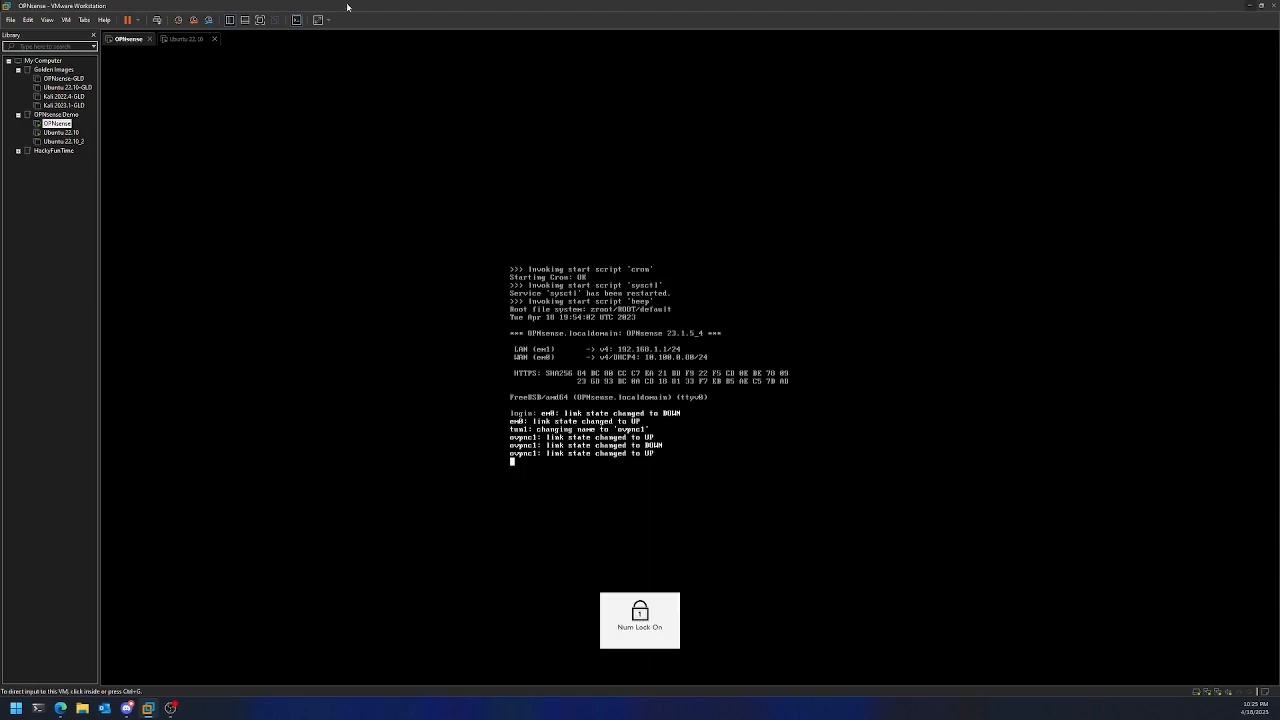
pyautogui.click(187, 40)
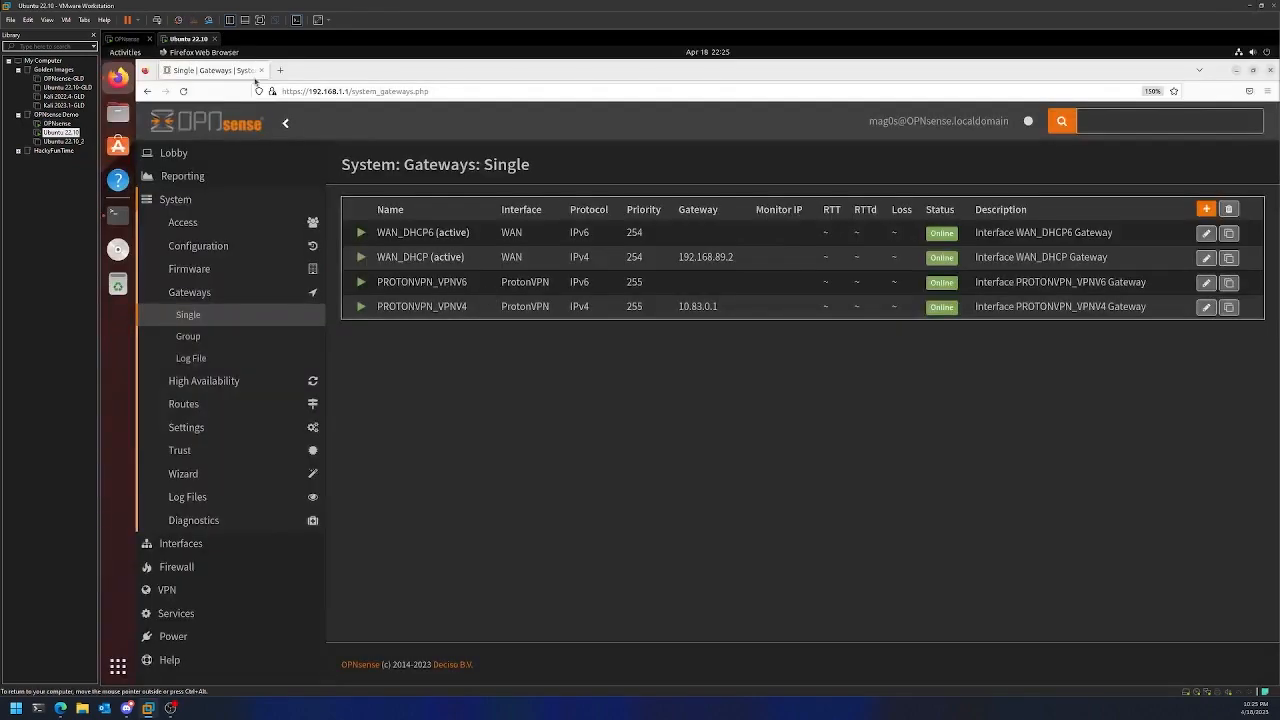
# Load google.com in a new tab to test the connection, then return to the Single | Gateways tab
pyautogui.click(280, 70)
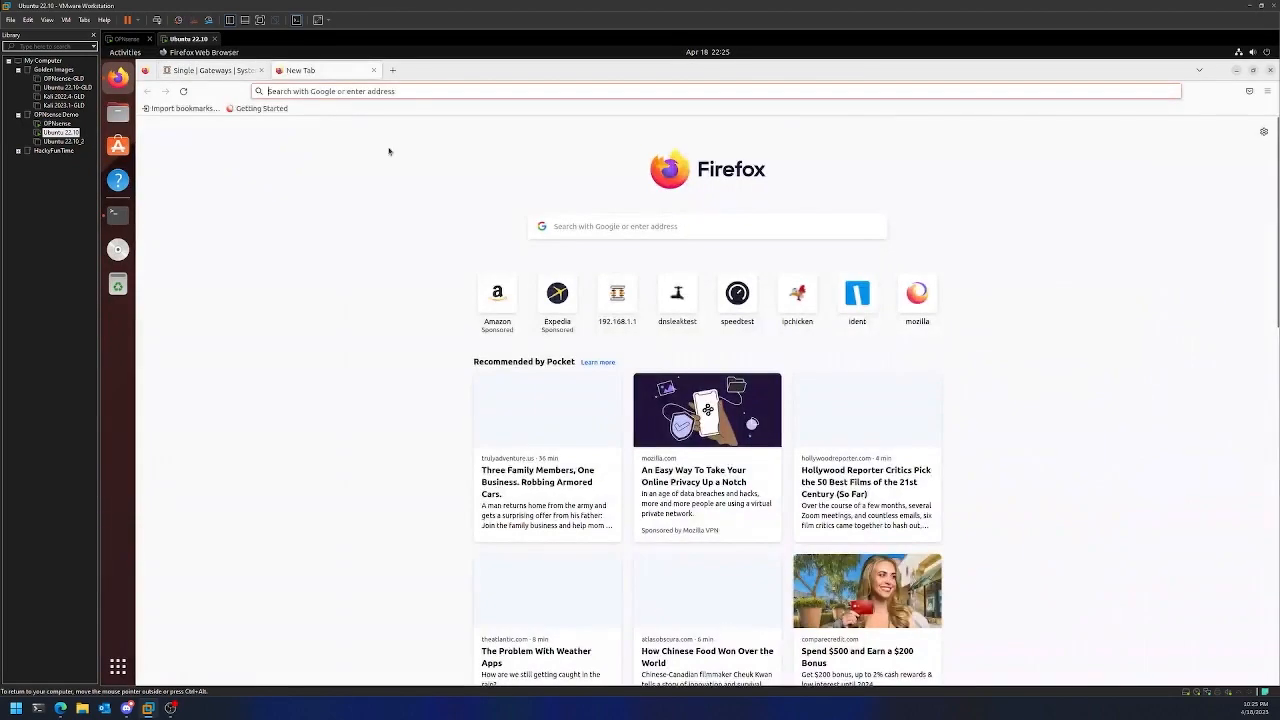
pyautogui.write('google.com/')
pyautogui.press('Return')
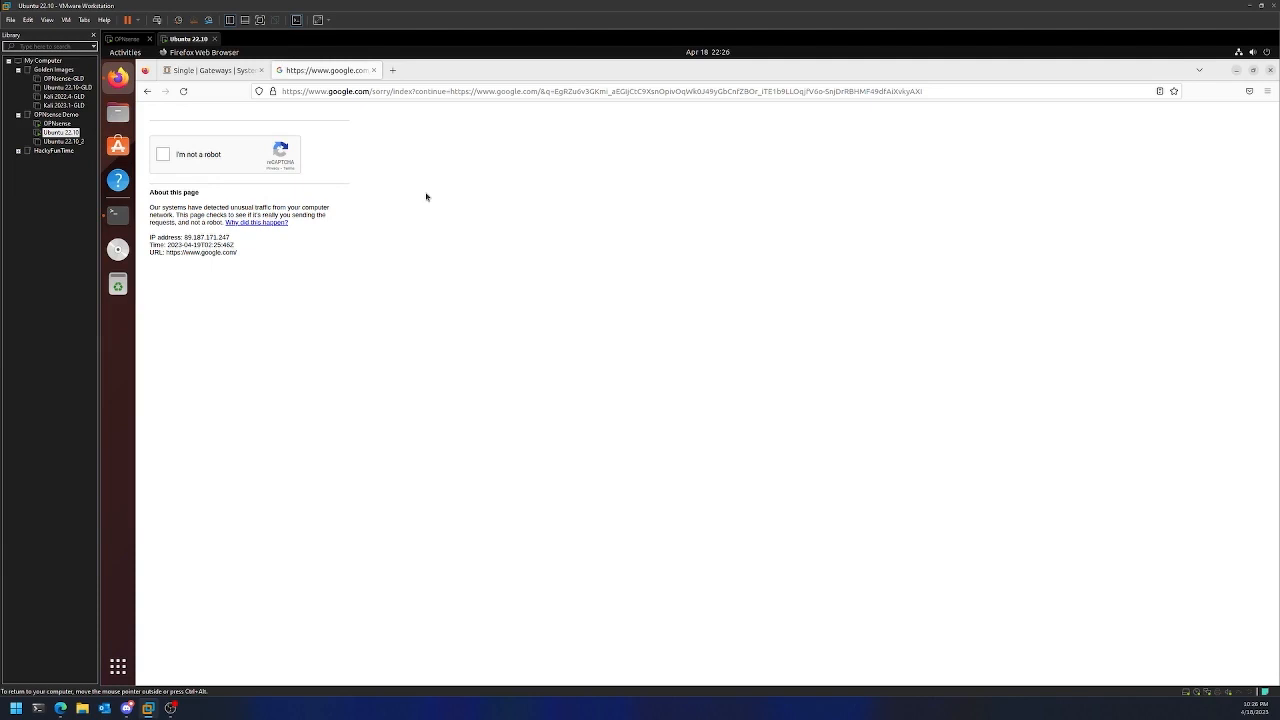
pyautogui.click(210, 70)
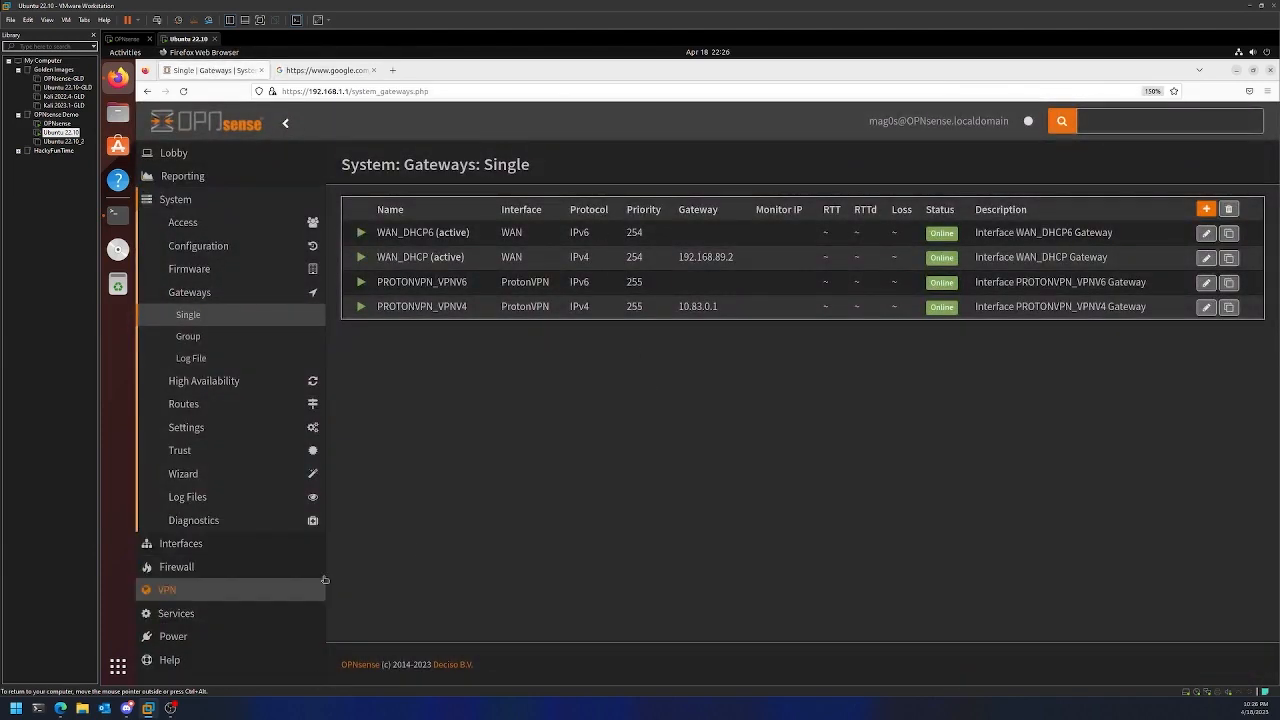
# Navigate to Firewall > Rules > LAN to list the LAN interface's rules
pyautogui.click(178, 566)
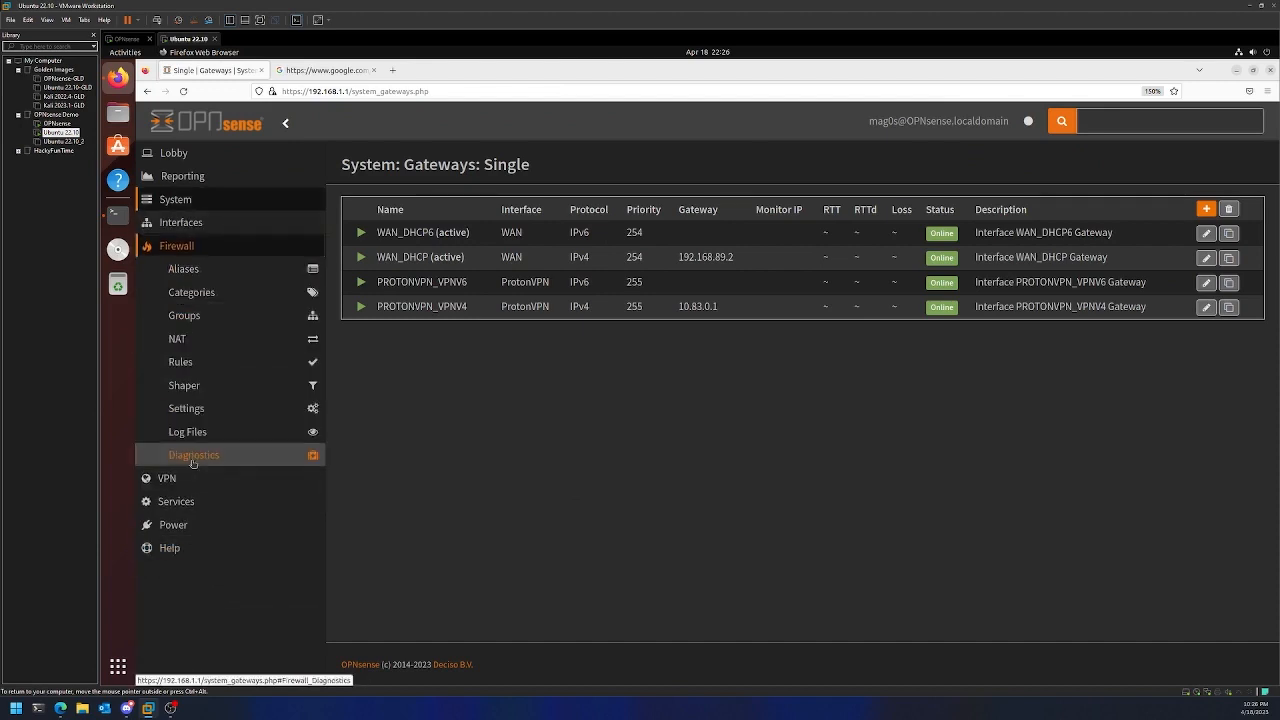
pyautogui.click(245, 366)
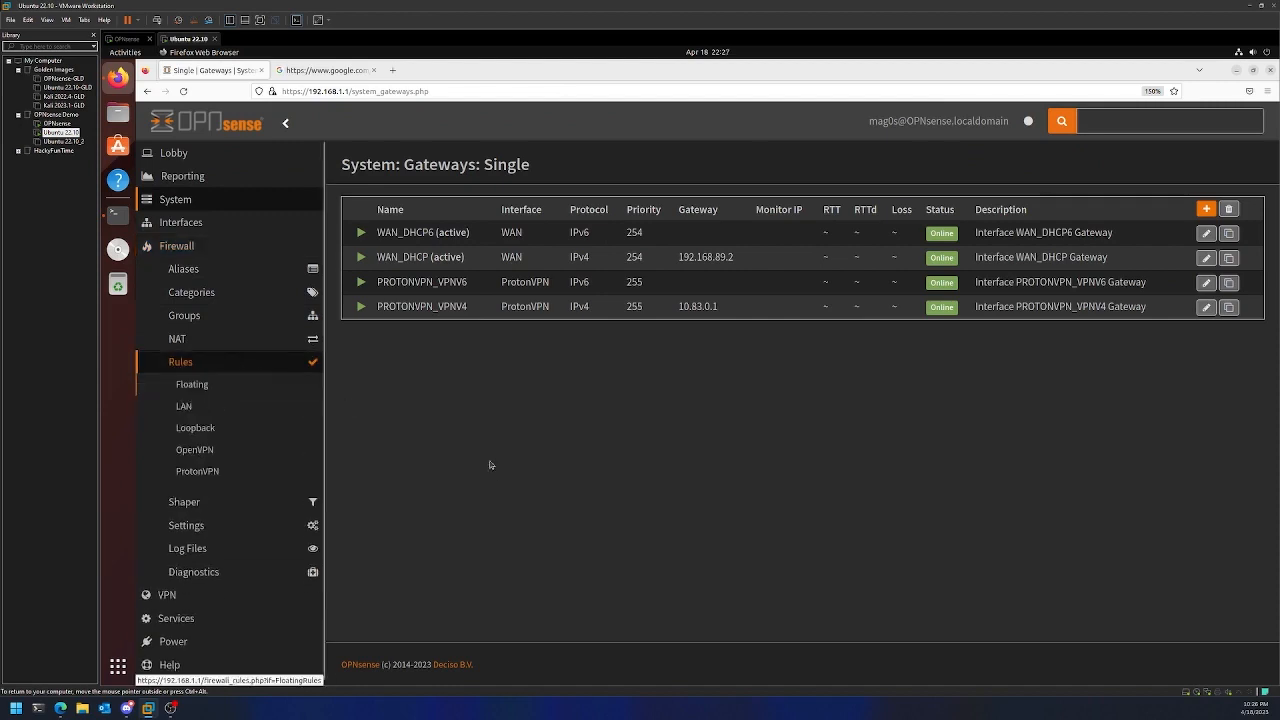
pyautogui.click(190, 407)
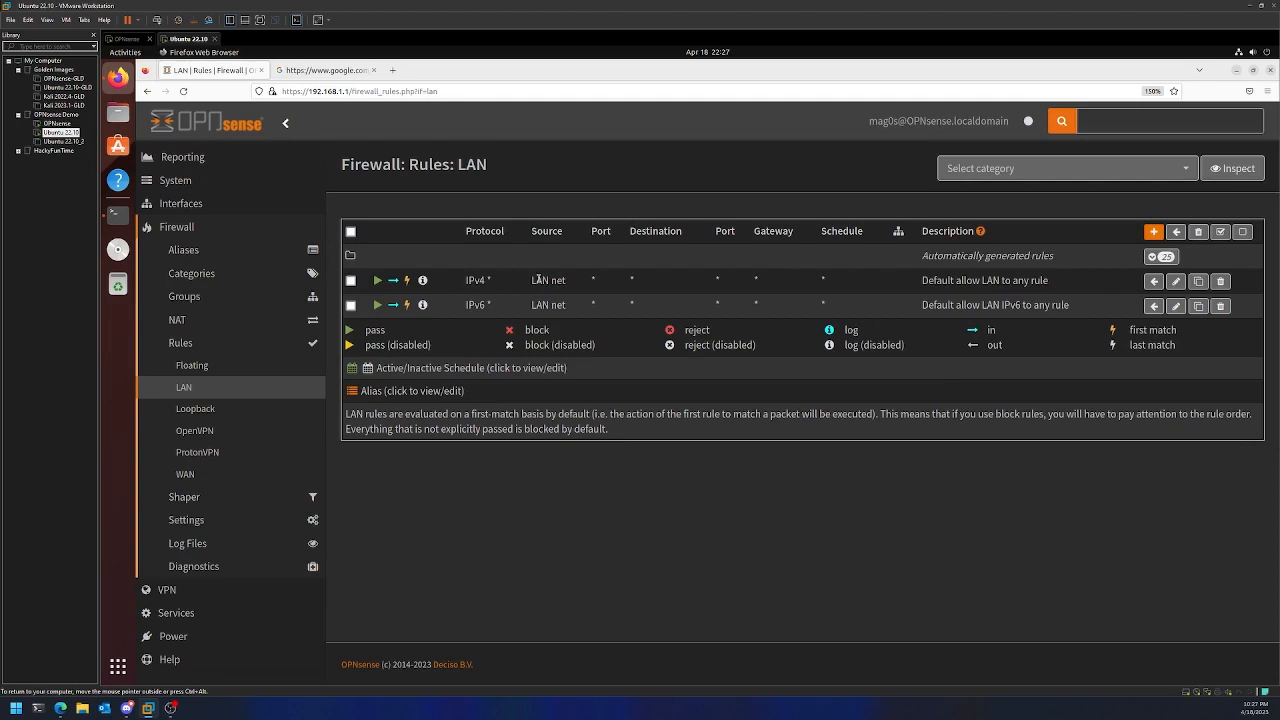
# Edit the default allow LAN to any IPv4 rule, setting its gateway to PROTONVPN_VPNV4 - 10.83.0.1
pyautogui.click(1176, 281)
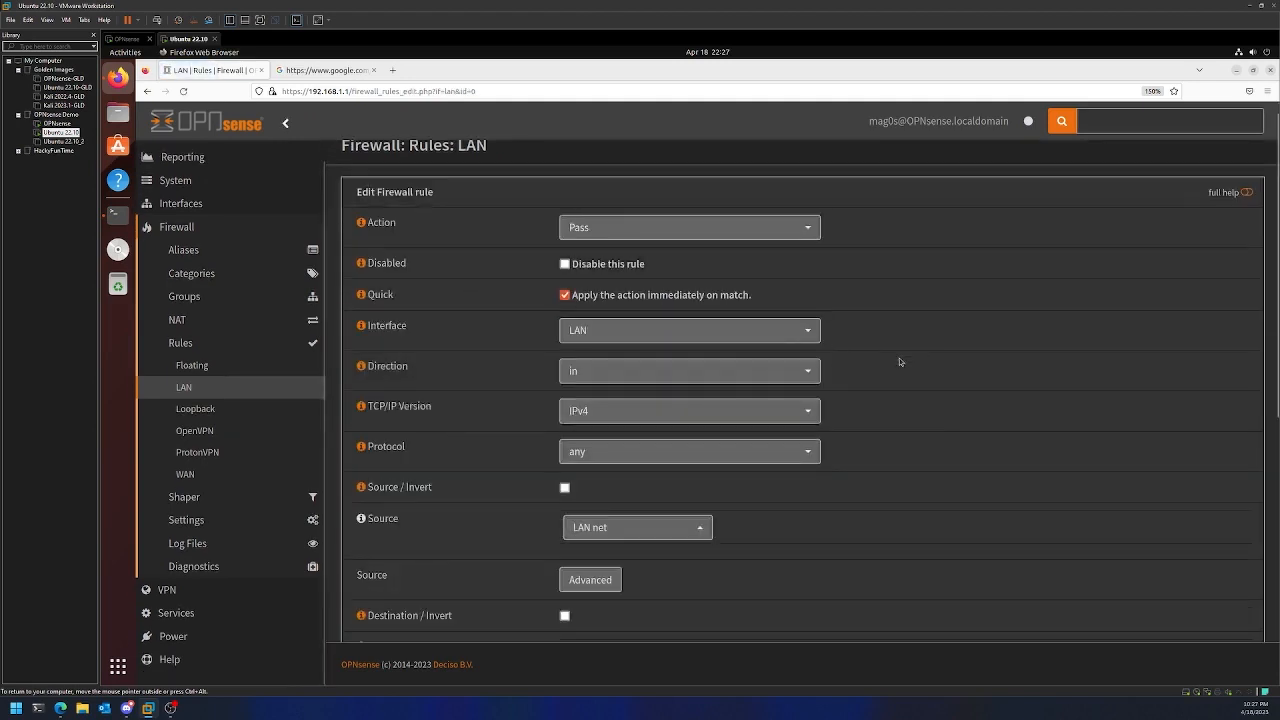
pyautogui.scroll(-5, 543, 440)
pyautogui.scroll(5, 539, 412)
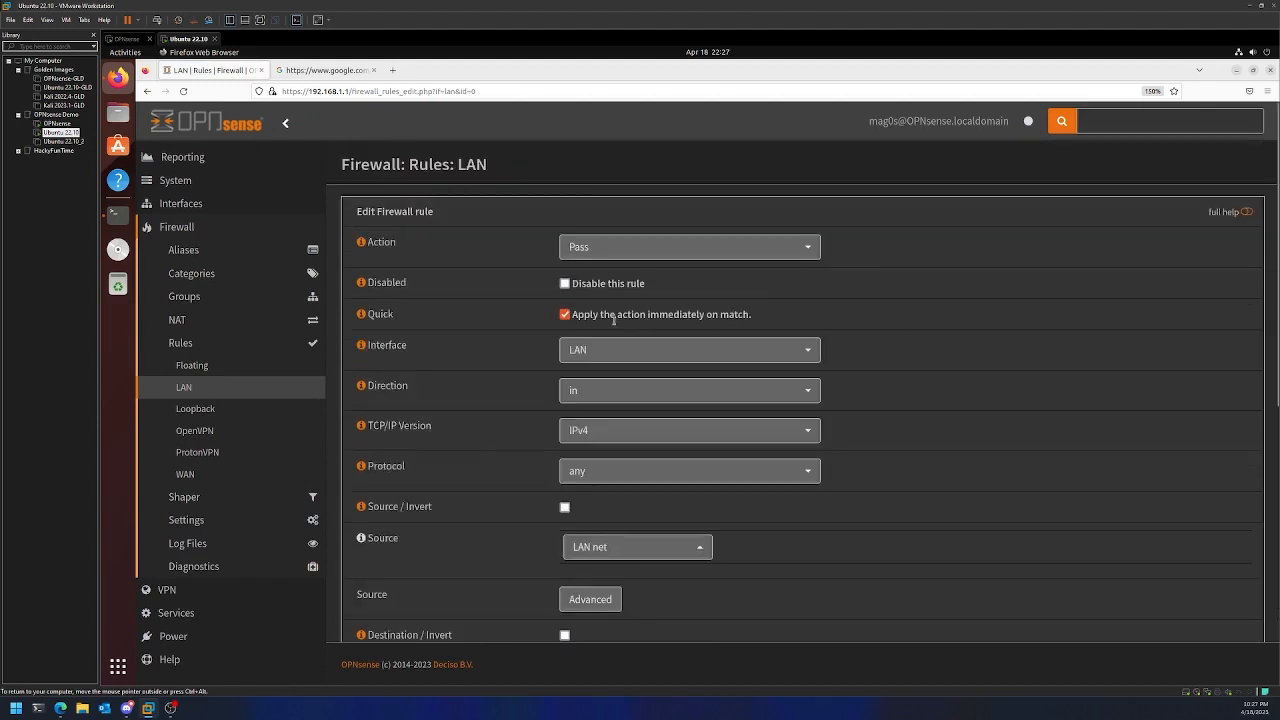
pyautogui.scroll(-4, 621, 505)
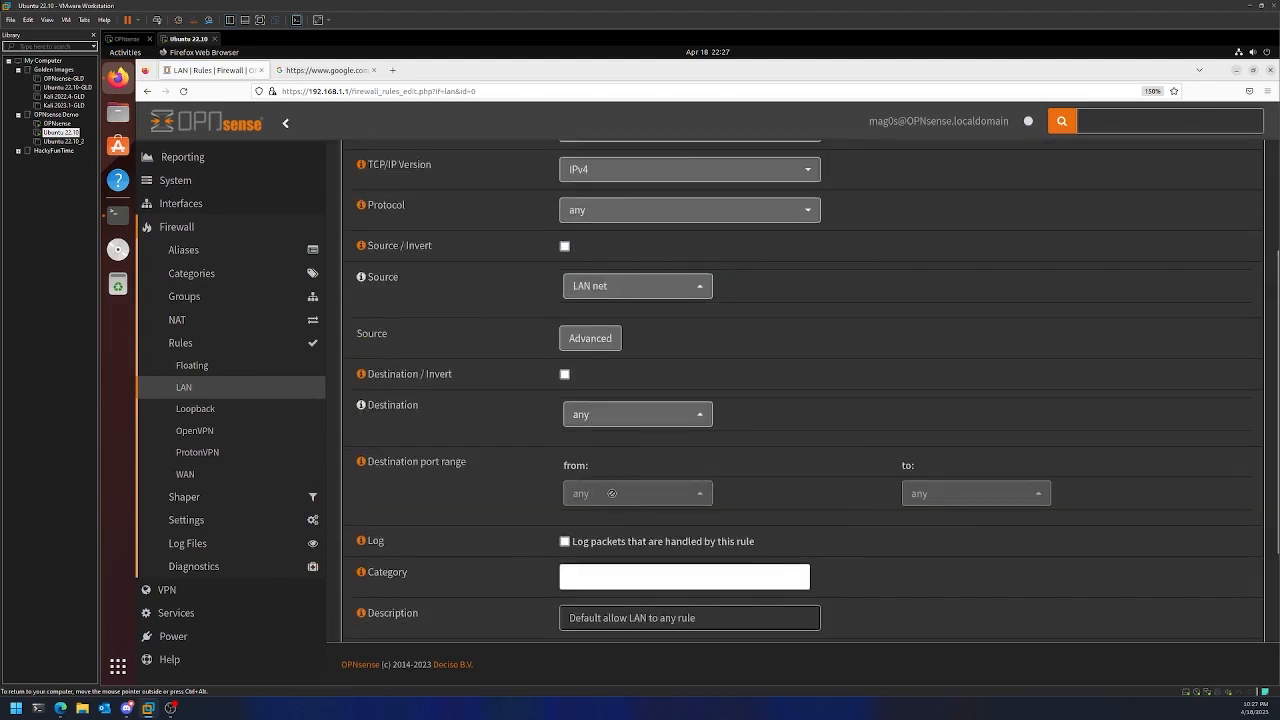
pyautogui.scroll(-1, 560, 510)
pyautogui.scroll(-1, 560, 510)
pyautogui.scroll(3, 600, 540)
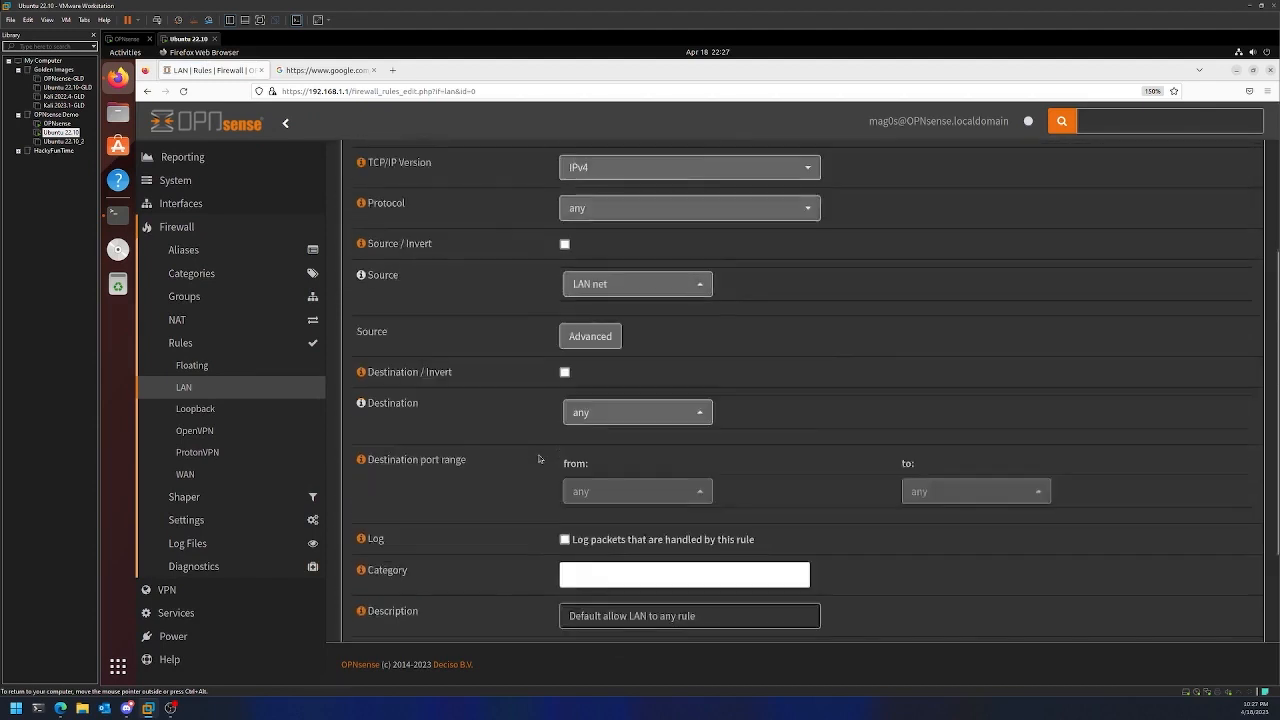
pyautogui.scroll(-2, 637, 554)
pyautogui.click(654, 619)
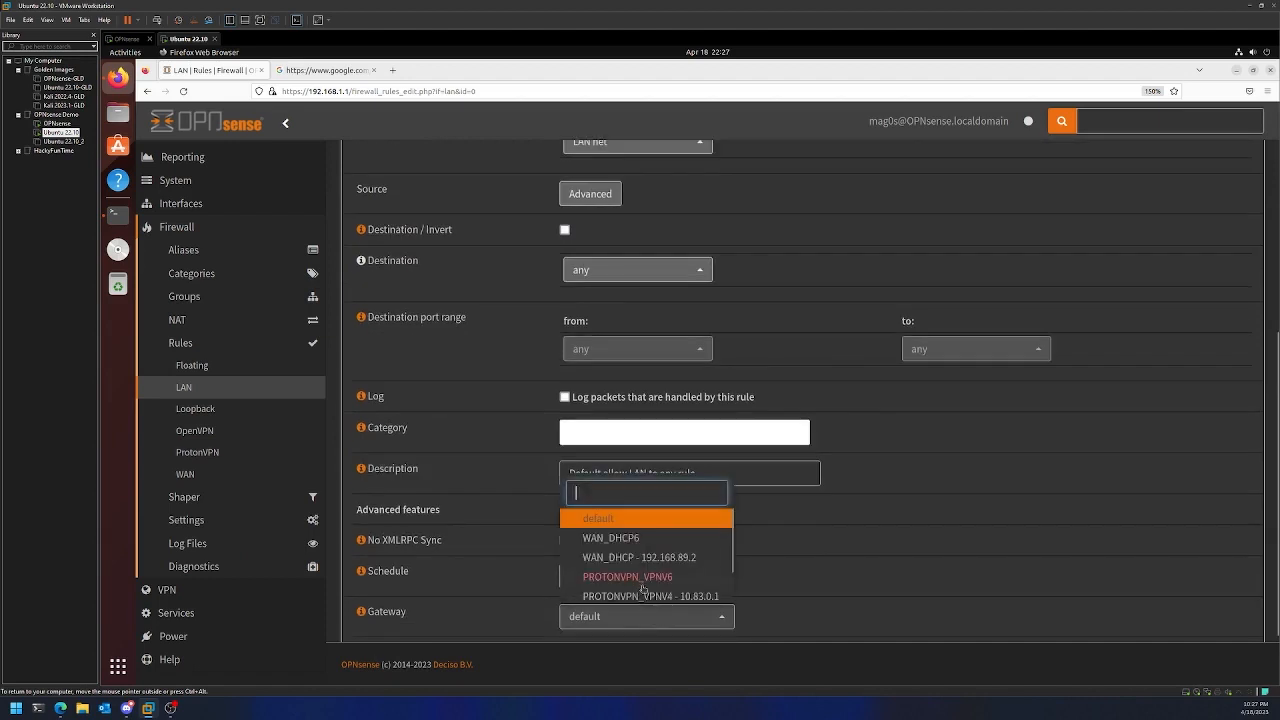
pyautogui.click(650, 597)
pyautogui.scroll(-1, 771, 567)
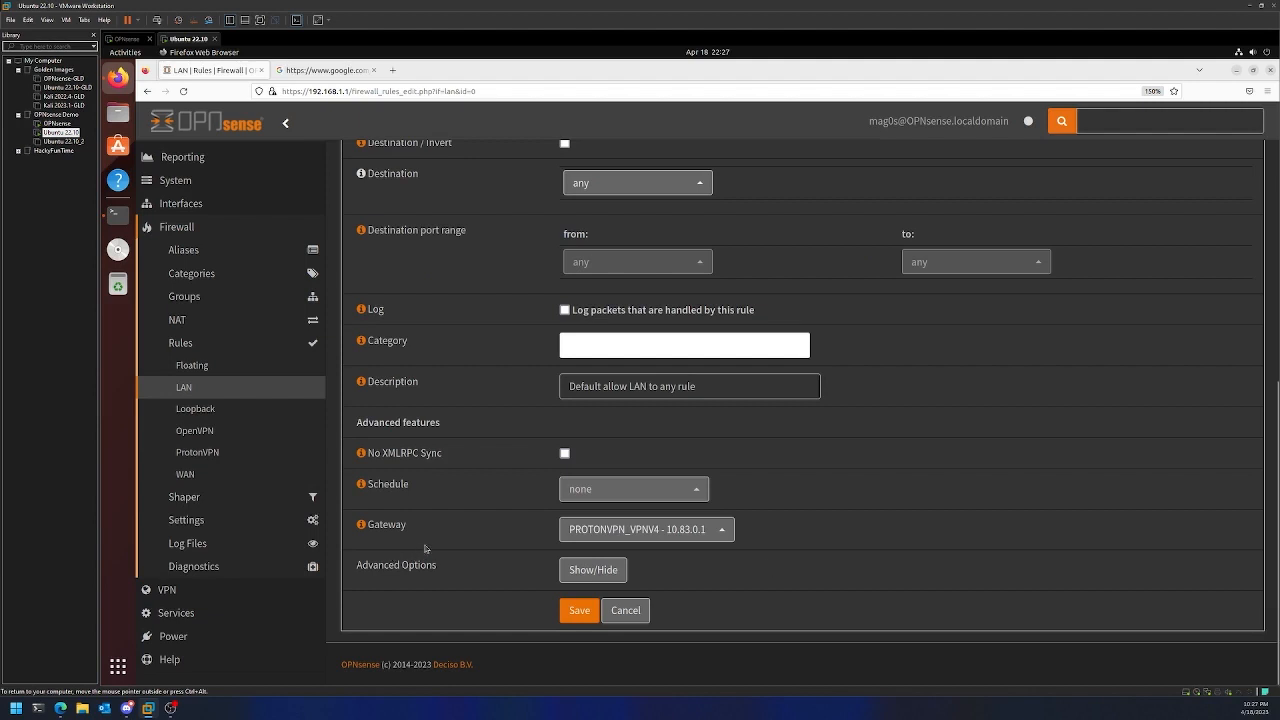
pyautogui.scroll(1, 459, 539)
pyautogui.scroll(5, 459, 539)
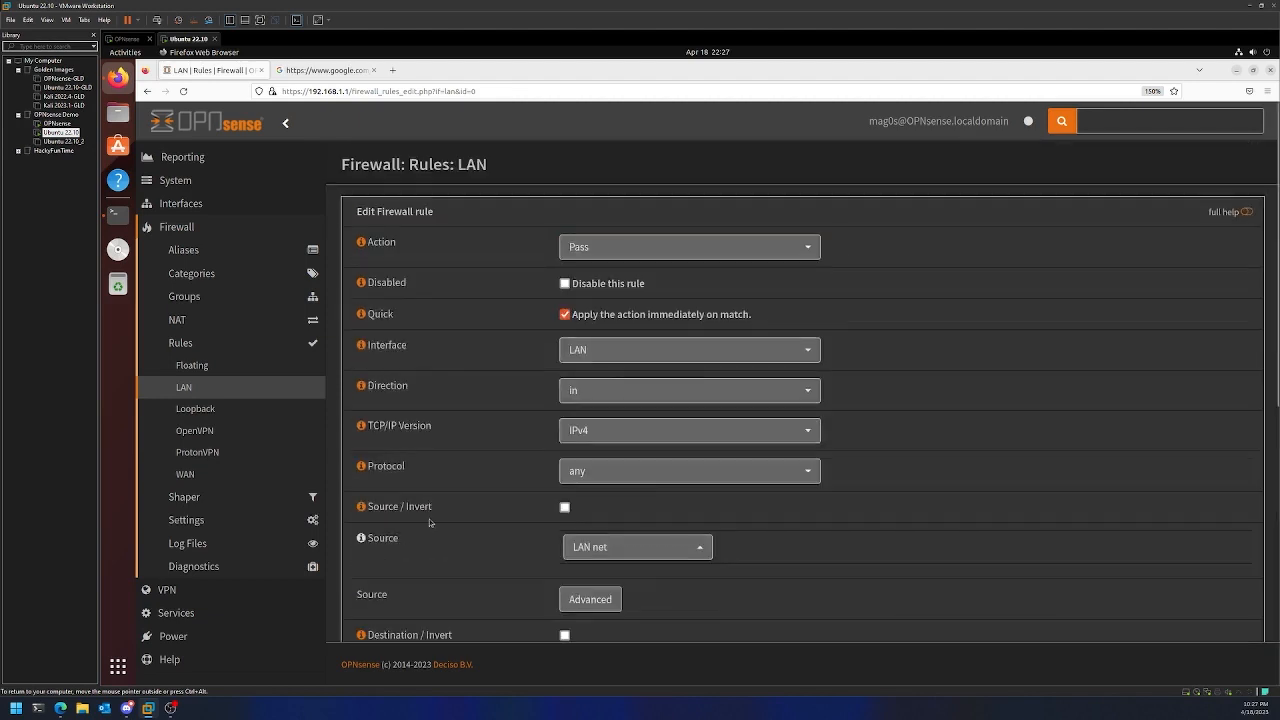
pyautogui.click(185, 343)
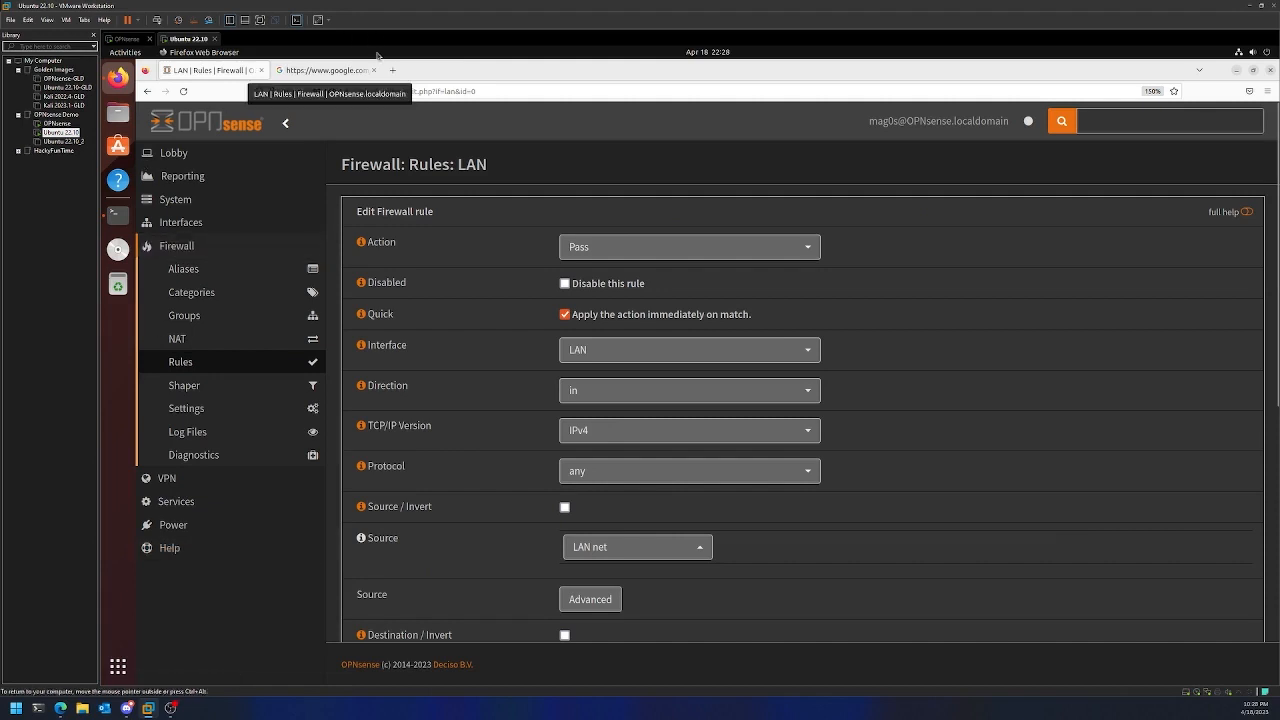
pyautogui.click(128, 39)
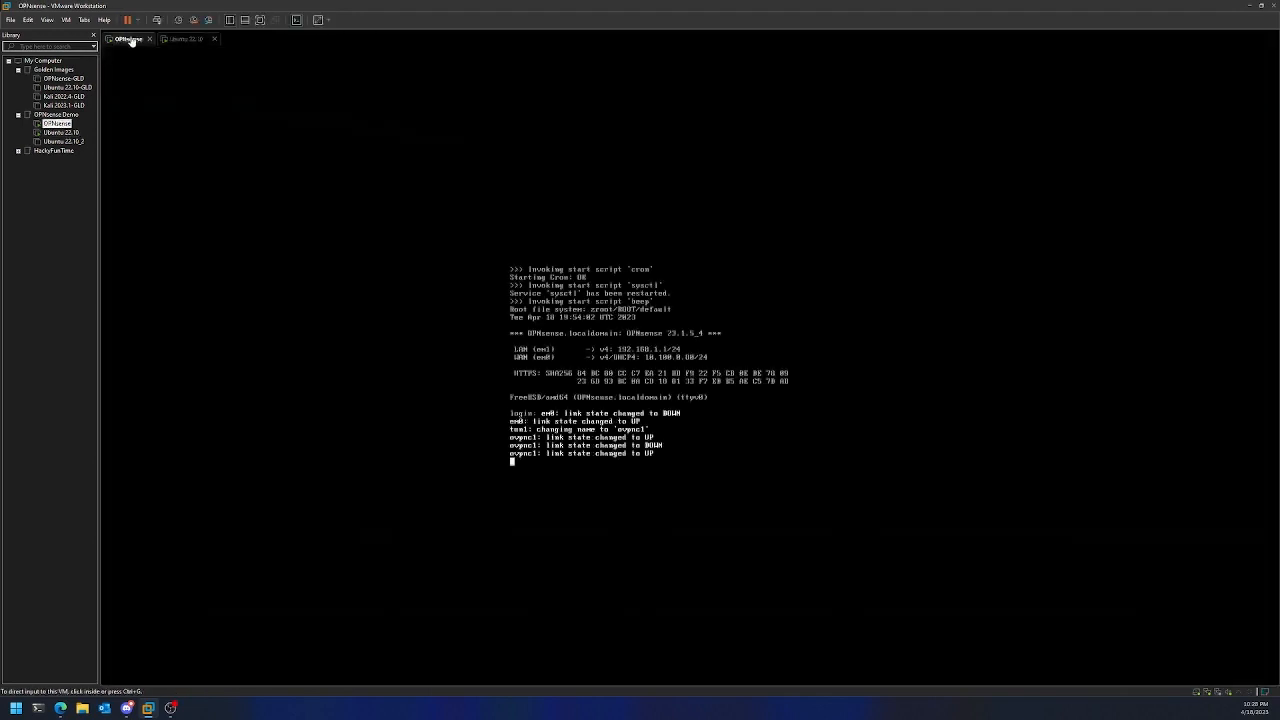
pyautogui.click(185, 39)
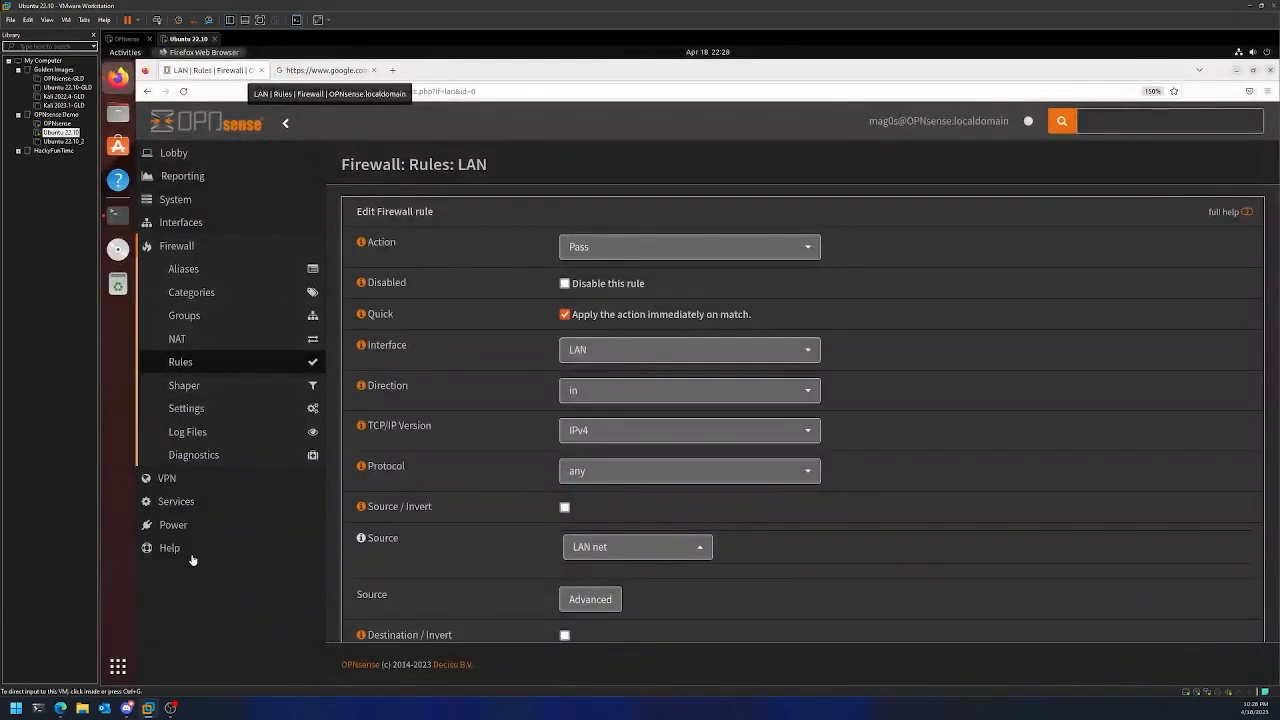
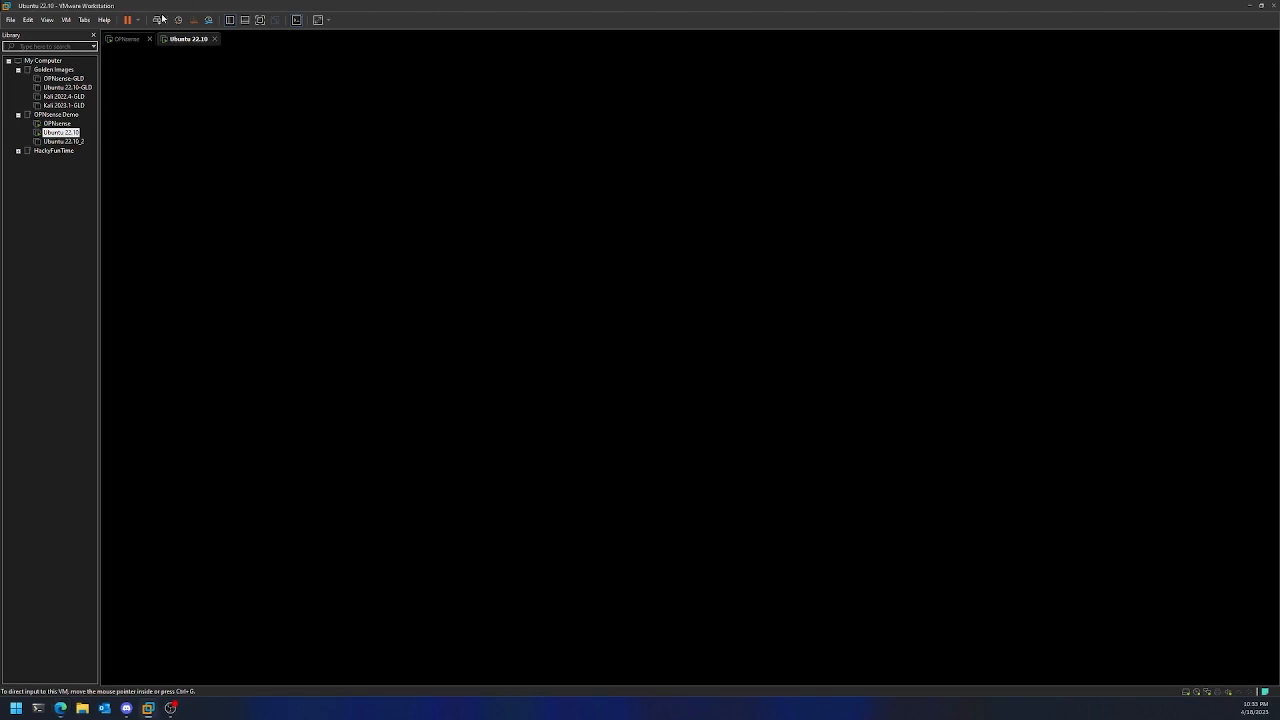
# Bring up the OPNsense VM console in VMware Workstation
pyautogui.click(127, 39)
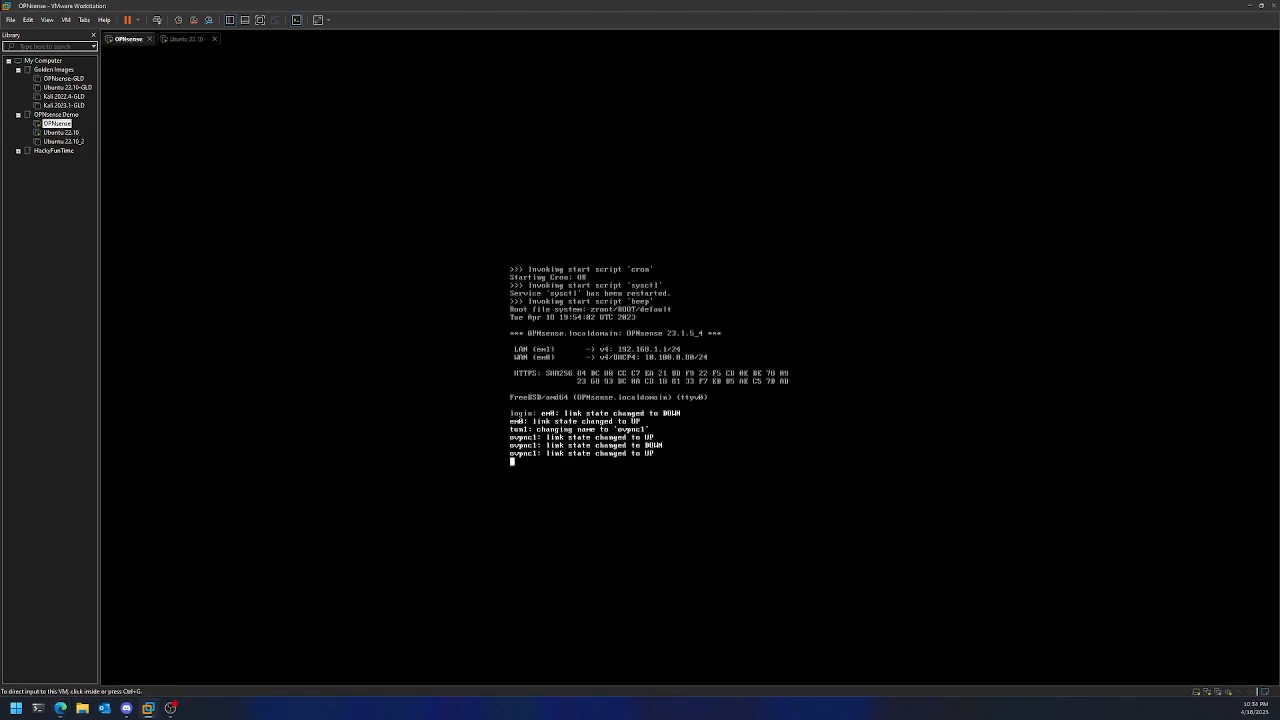
pyautogui.hotkey('alt', 'Tab')
# Open the Ubuntu 22.10 VM and unlock its session with the account password
pyautogui.click(62, 132)
pyautogui.doubleClick(66, 137)
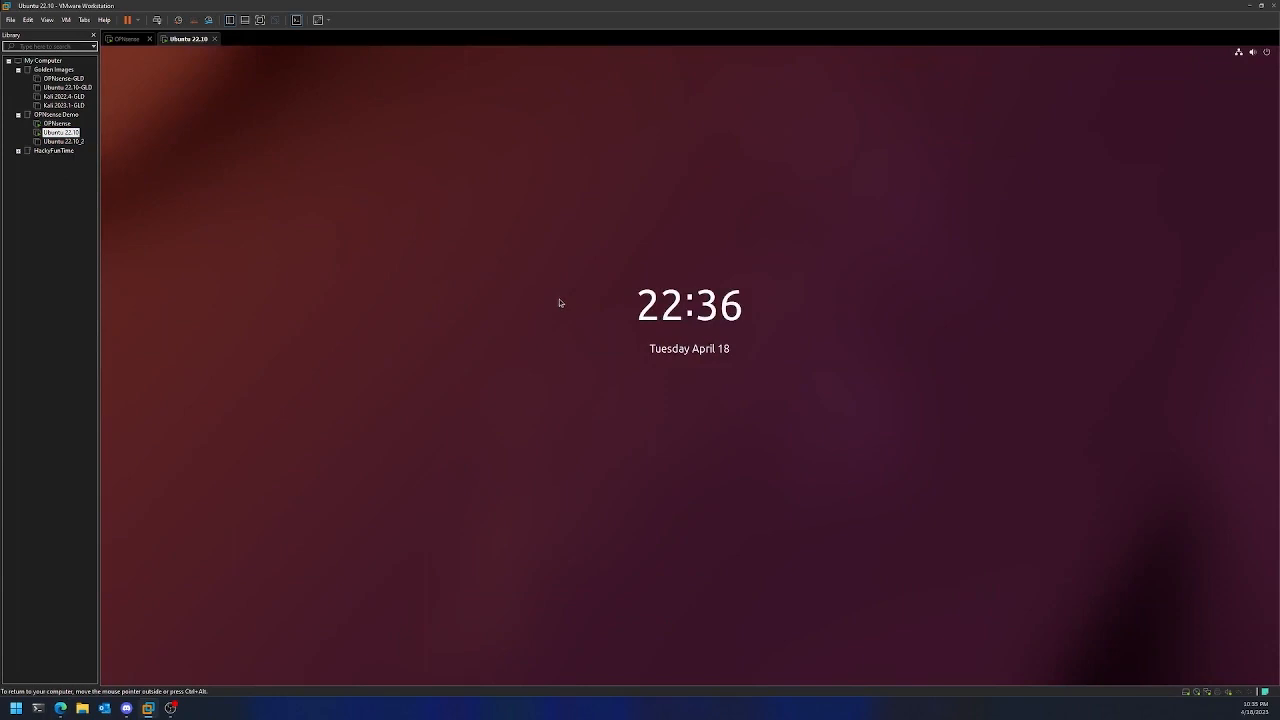
pyautogui.click(561, 305)
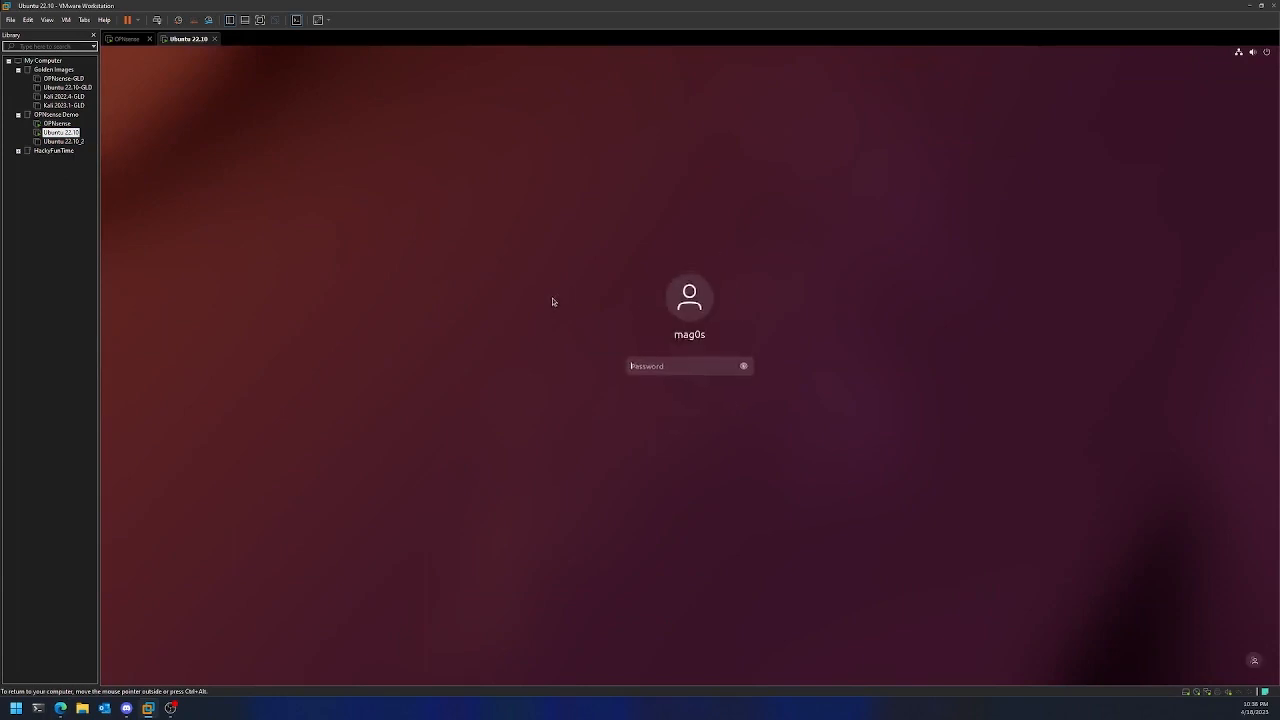
pyautogui.write('p')
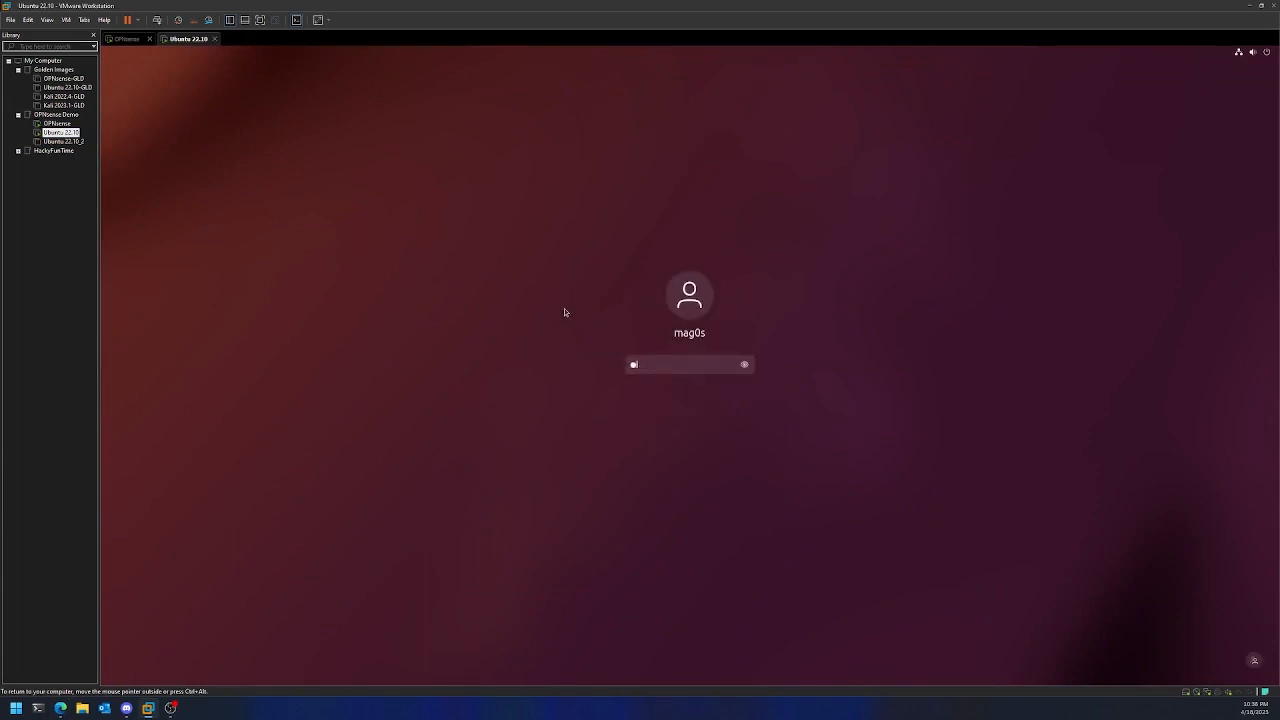
pyautogui.write('assword')
pyautogui.press('Return')
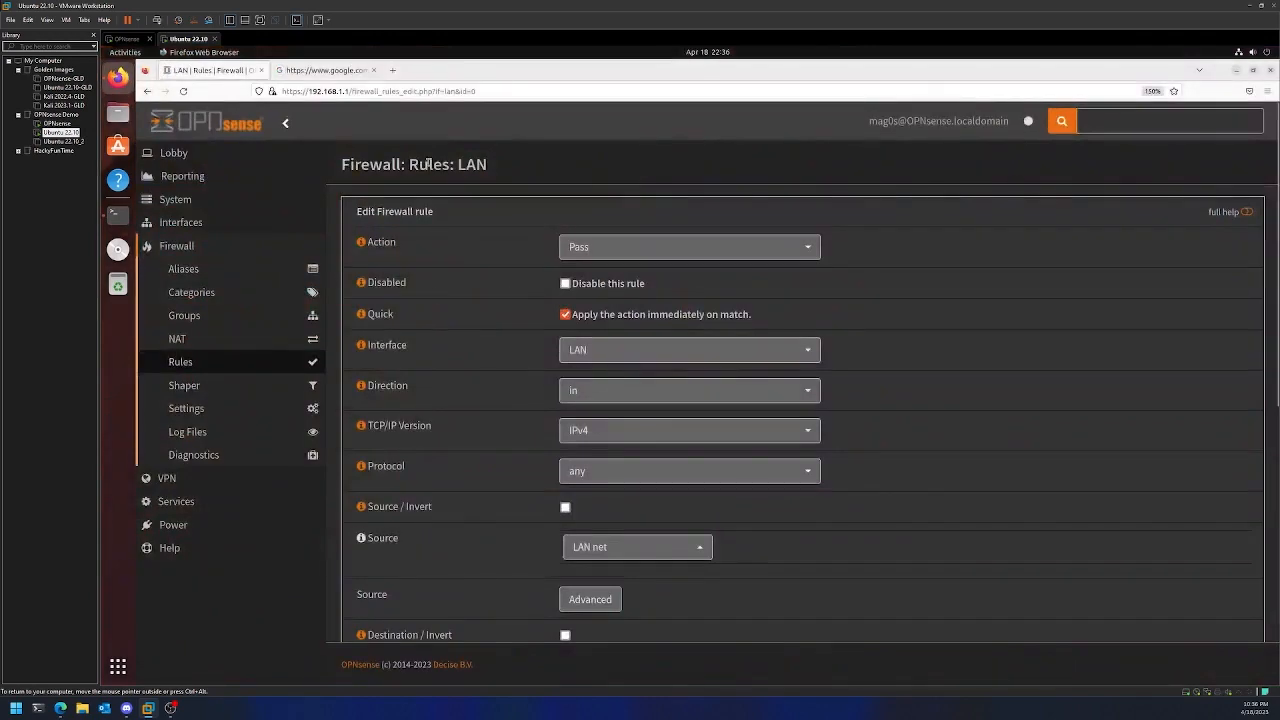
# Load dnsleaktest.com in Firefox and run the standard DNS leak test
pyautogui.click(296, 71)
pyautogui.click(345, 91)
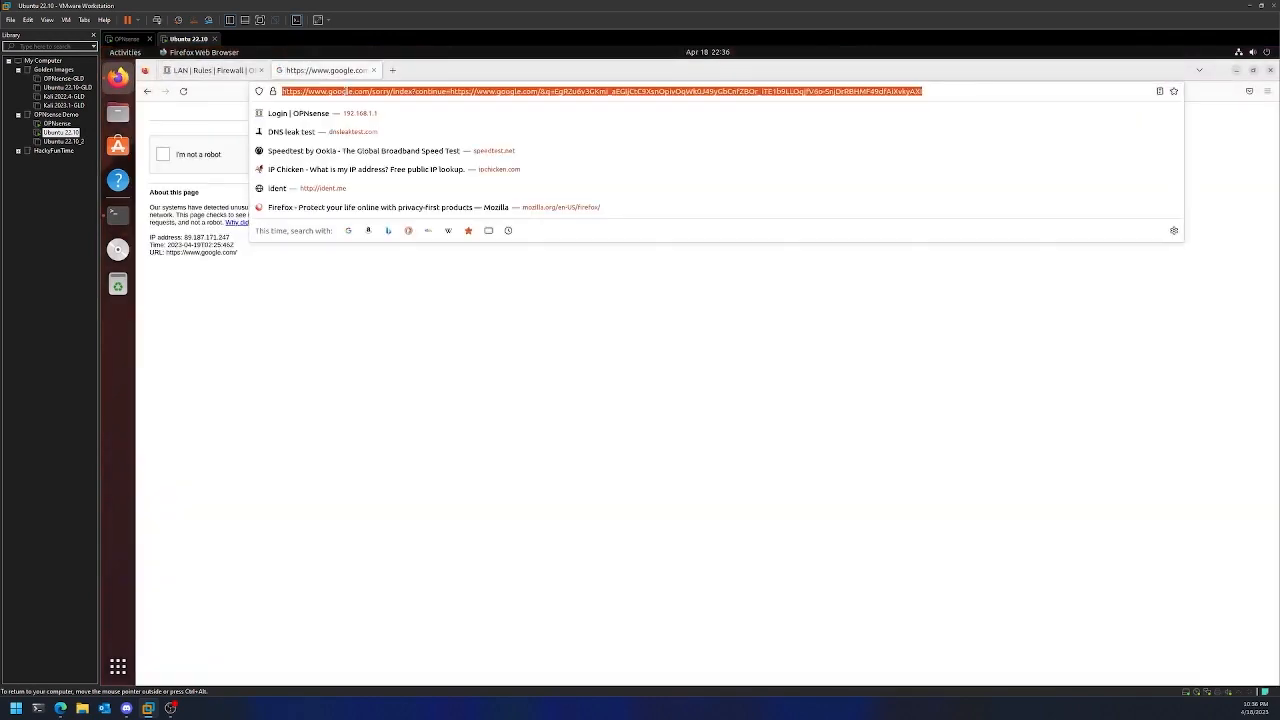
pyautogui.write('dnsleaktes')
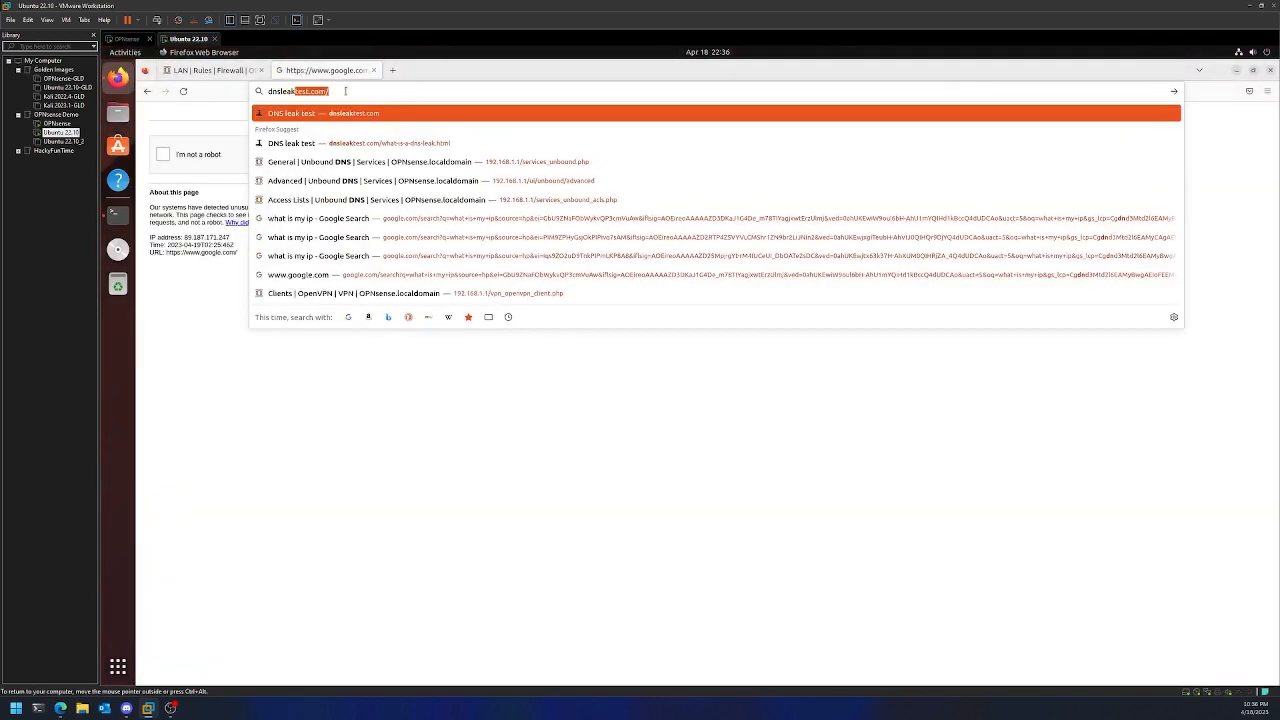
pyautogui.write('t.co')
pyautogui.press('Return')
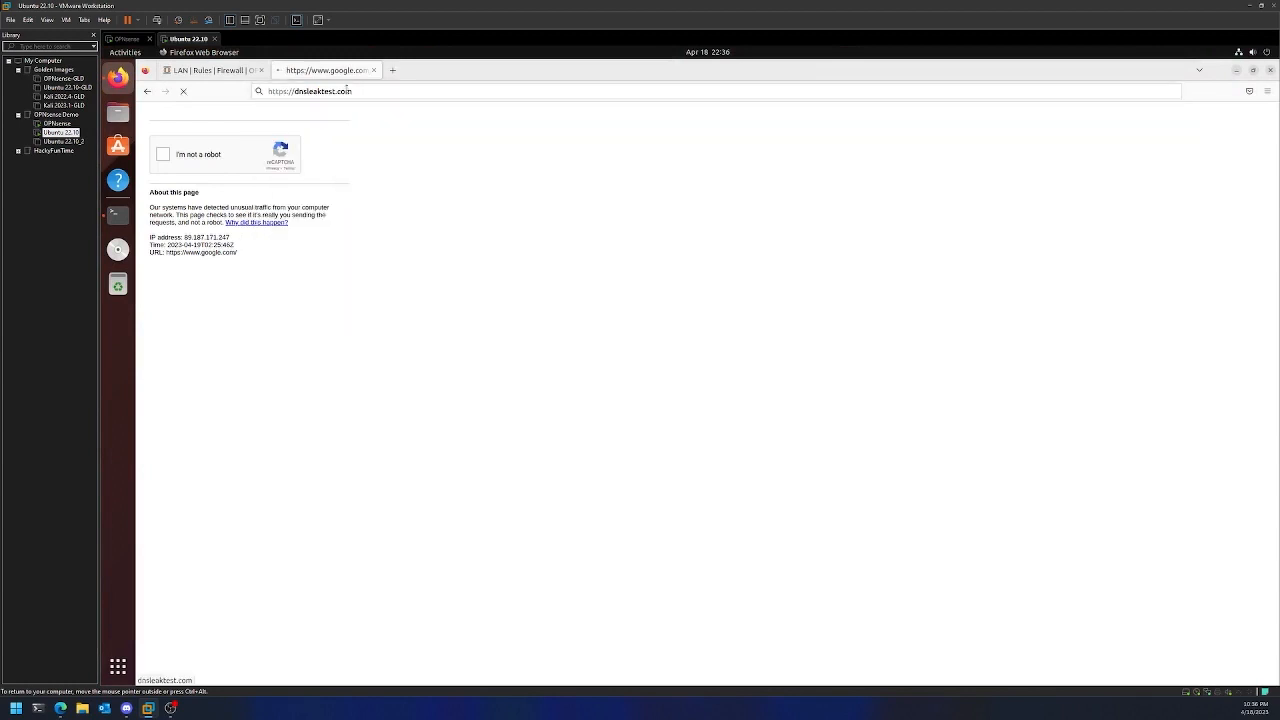
pyautogui.click(298, 91)
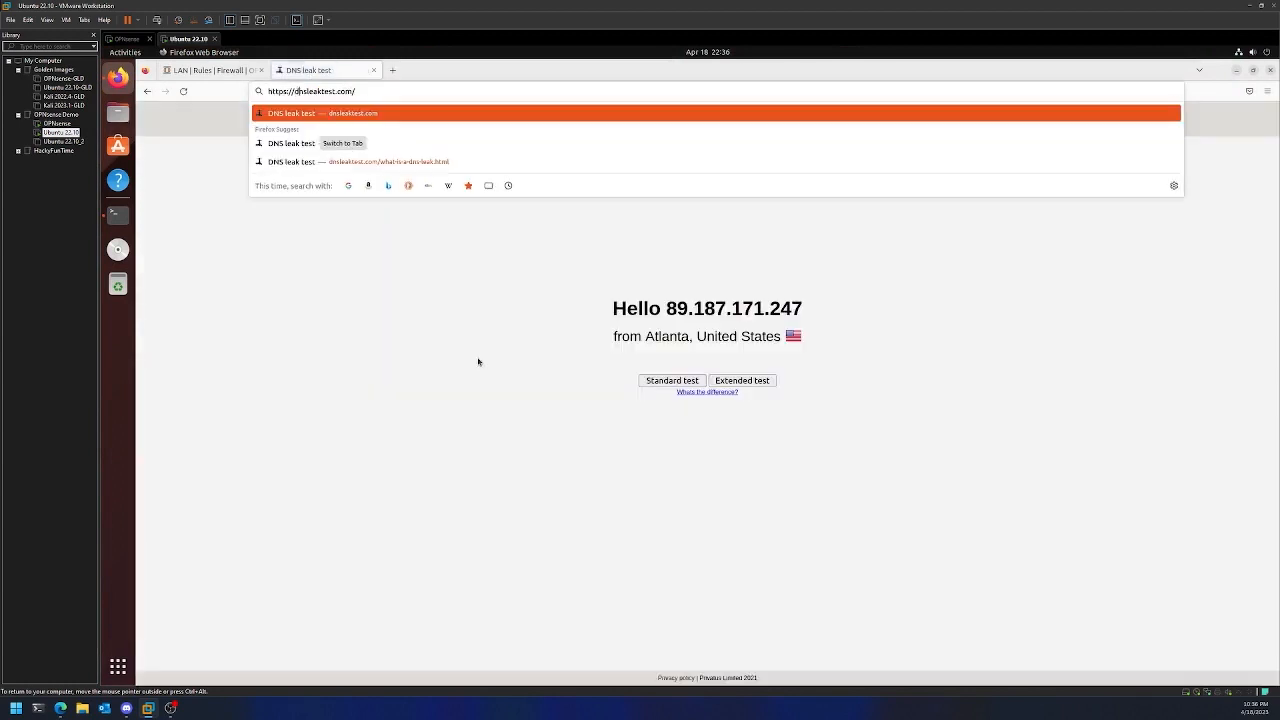
pyautogui.click(668, 310)
pyautogui.click(672, 380)
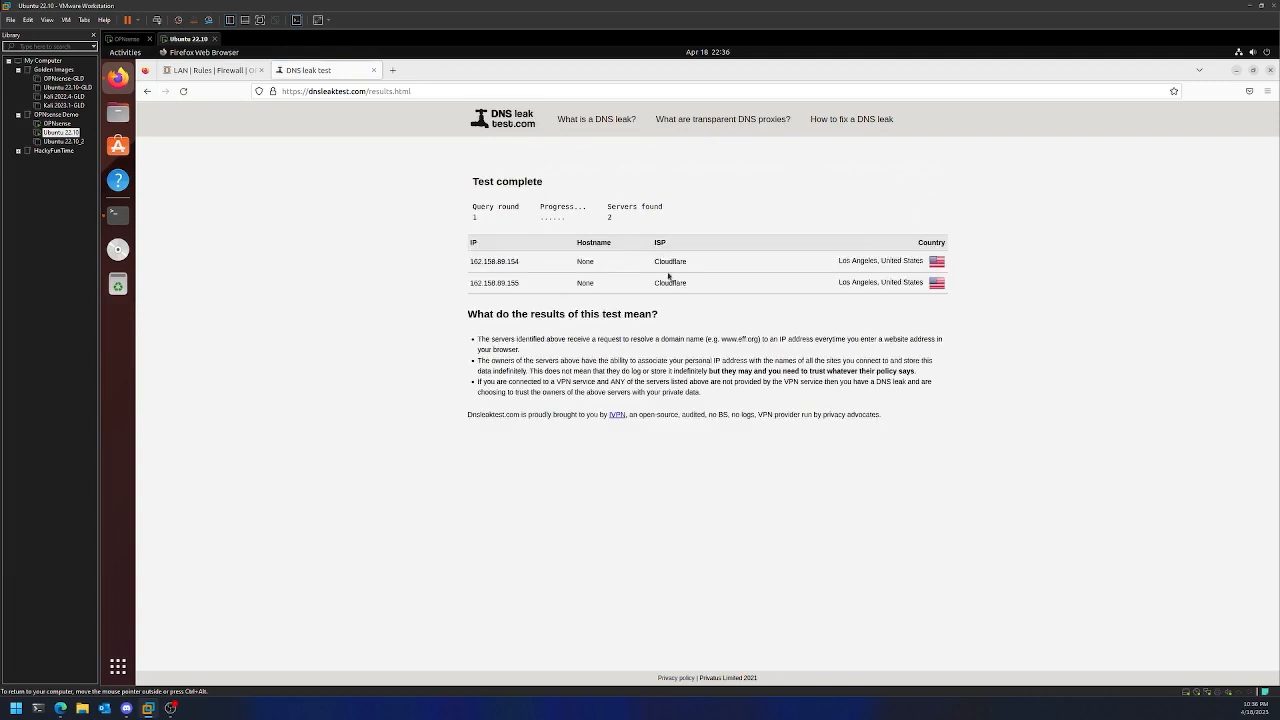
# Go to OPNsense's System > Settings > General page showing DNS servers 1.1.1.1 and 1.0.0.1
pyautogui.click(212, 71)
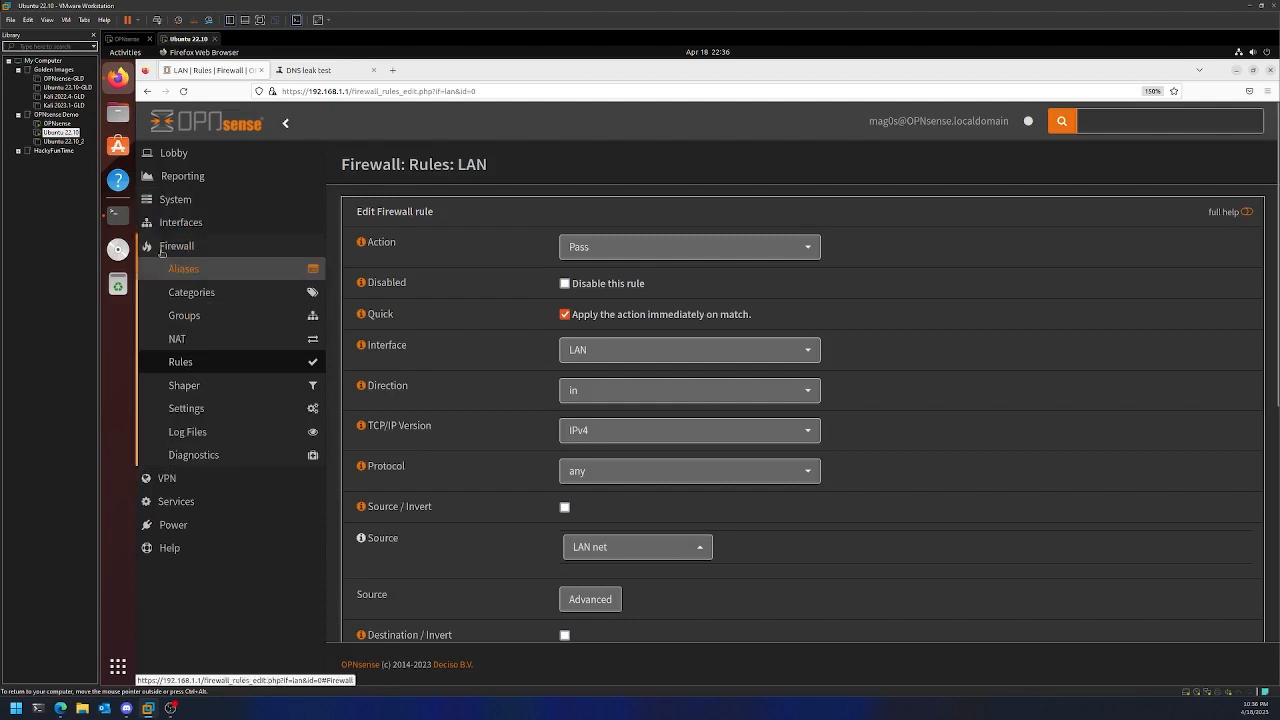
pyautogui.click(194, 204)
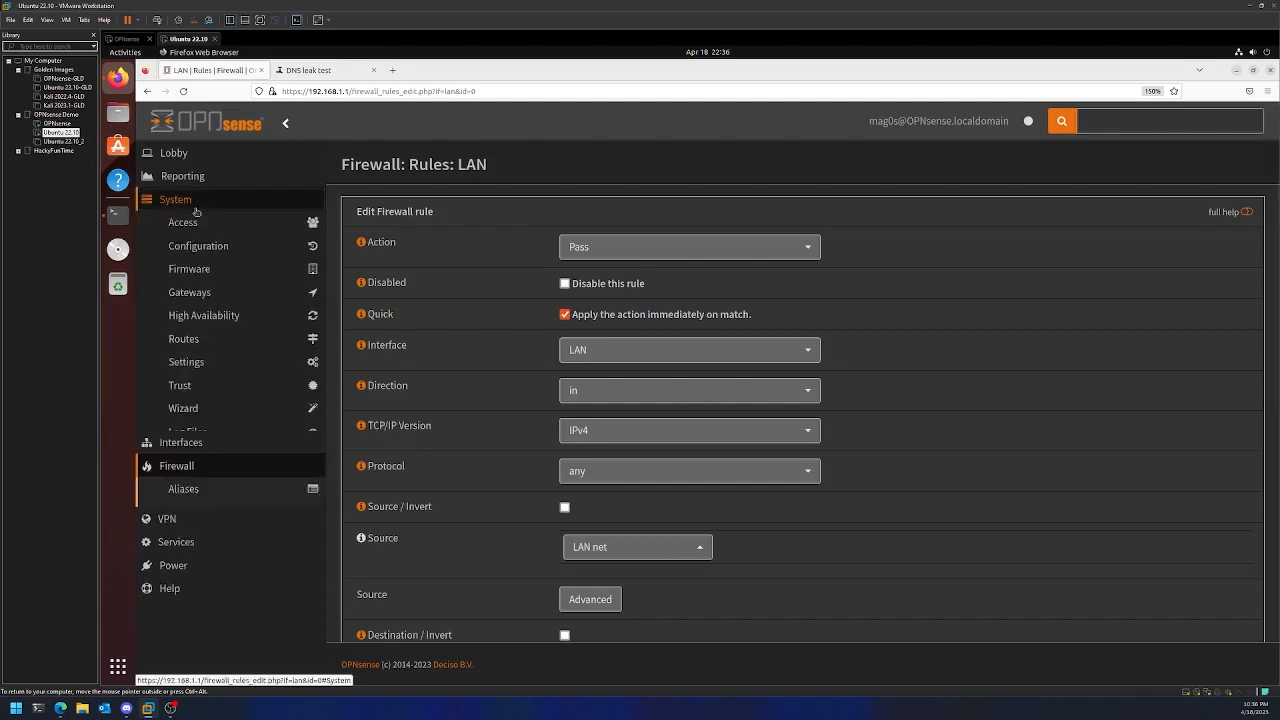
pyautogui.click(200, 360)
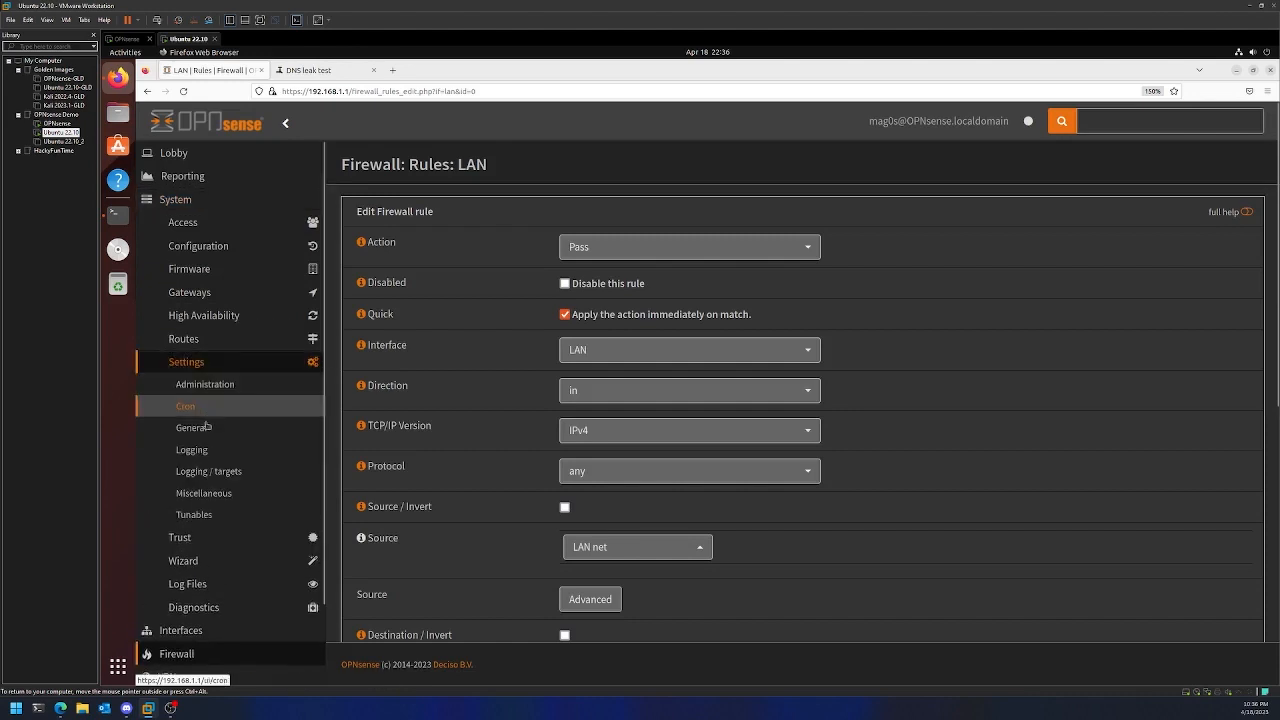
pyautogui.click(191, 427)
pyautogui.scroll(-5, 514, 423)
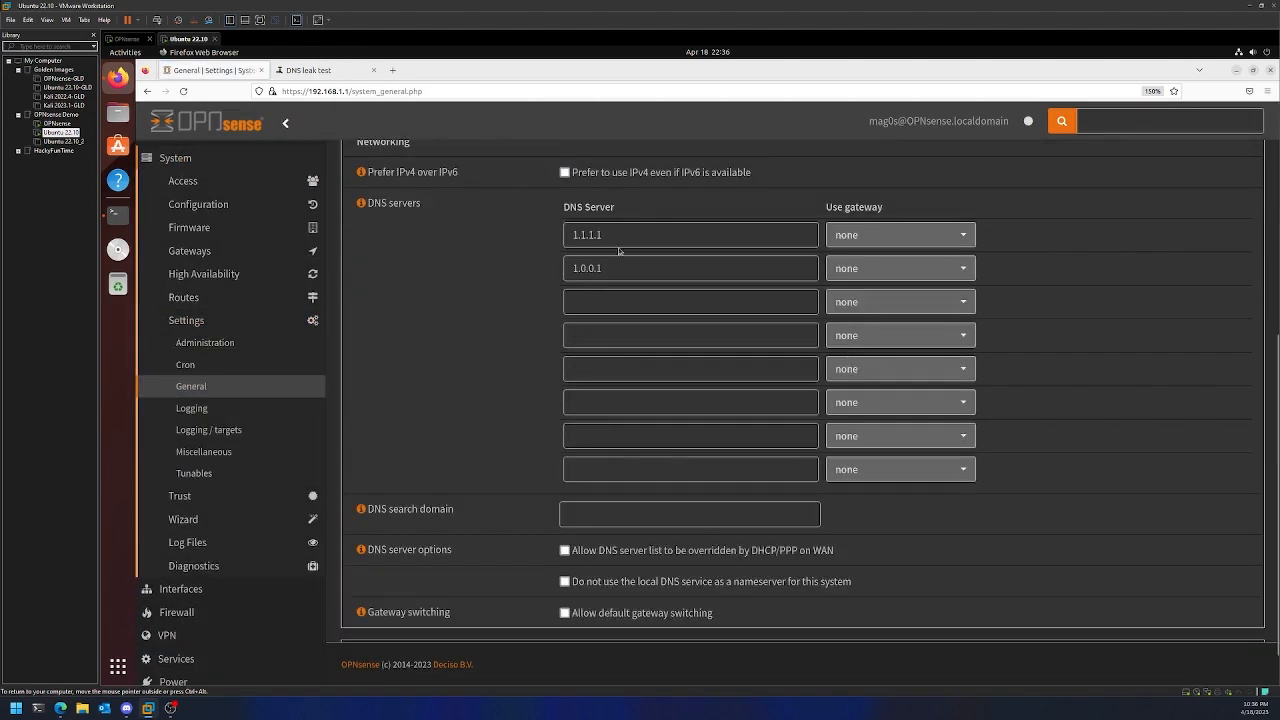
# Clear both DNS server entries and enable 'Allow DNS server list to be overridden by DHCP/PPP on WAN'
pyautogui.moveTo(628, 234); pyautogui.dragTo(548, 254)
pyautogui.click(474, 302)
pyautogui.moveTo(629, 236); pyautogui.dragTo(560, 250)
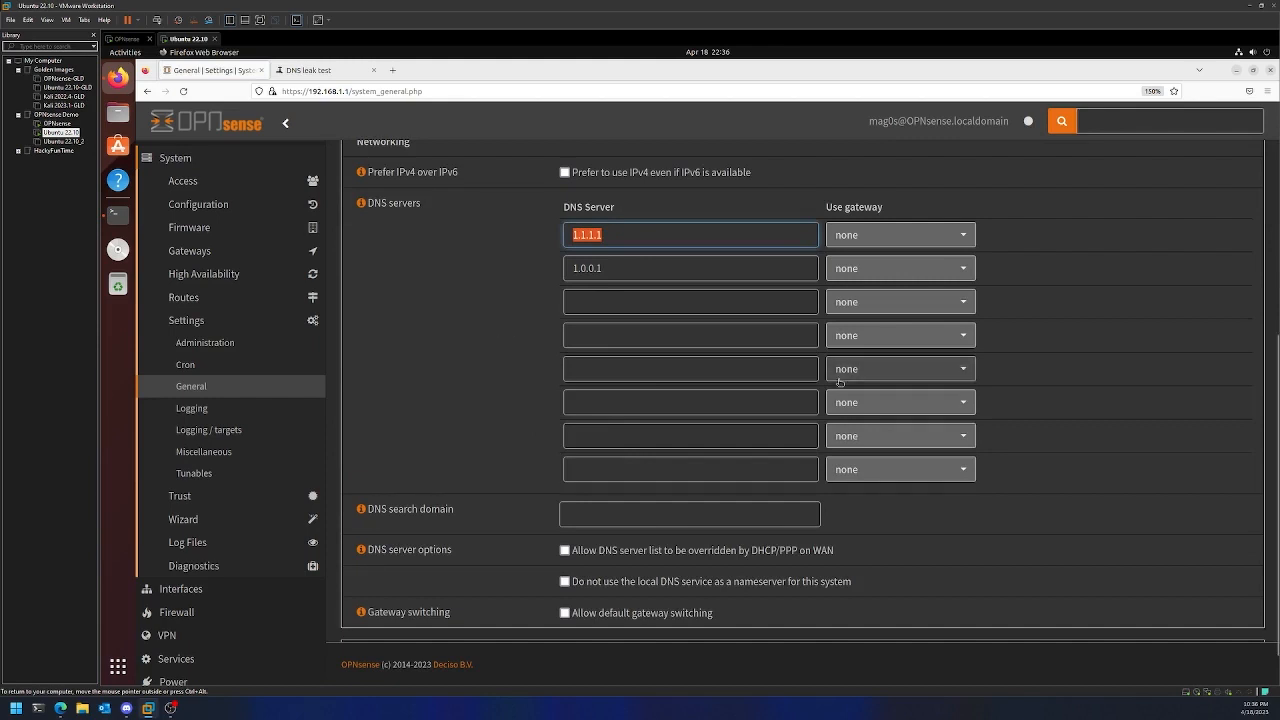
pyautogui.write('10.8.0.1')
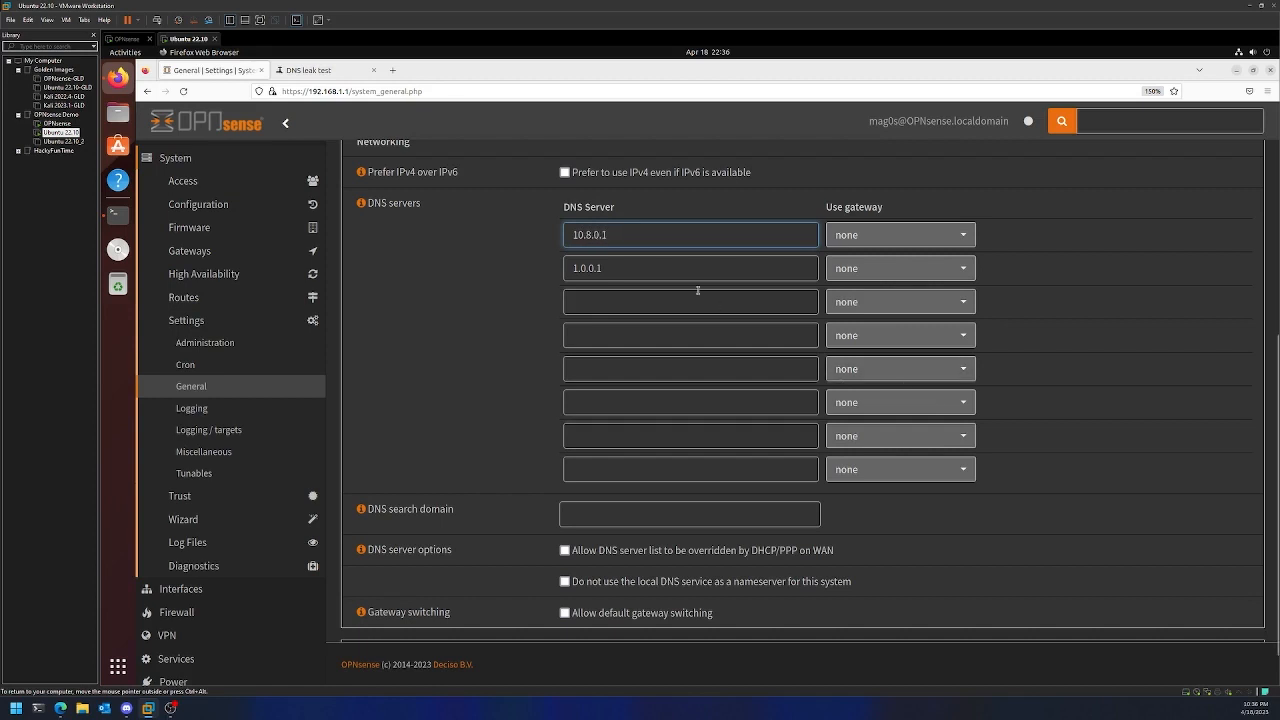
pyautogui.press('Tab')
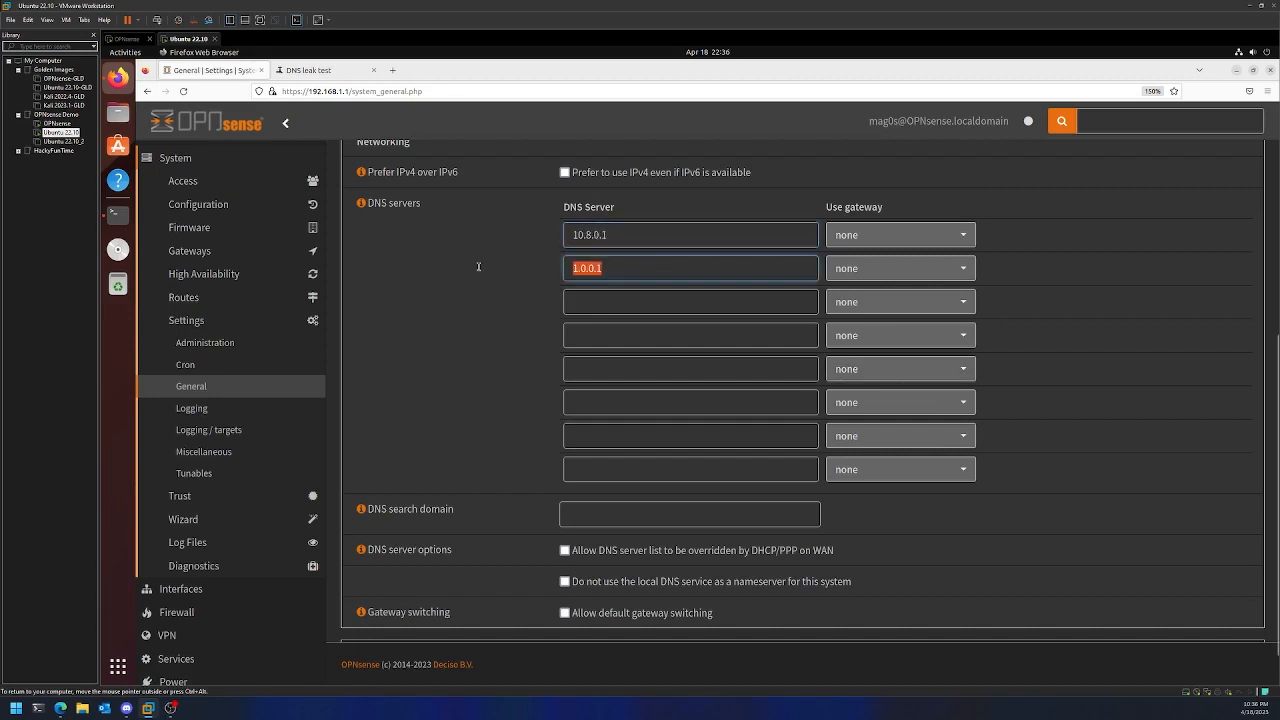
pyautogui.press('BackSpace')
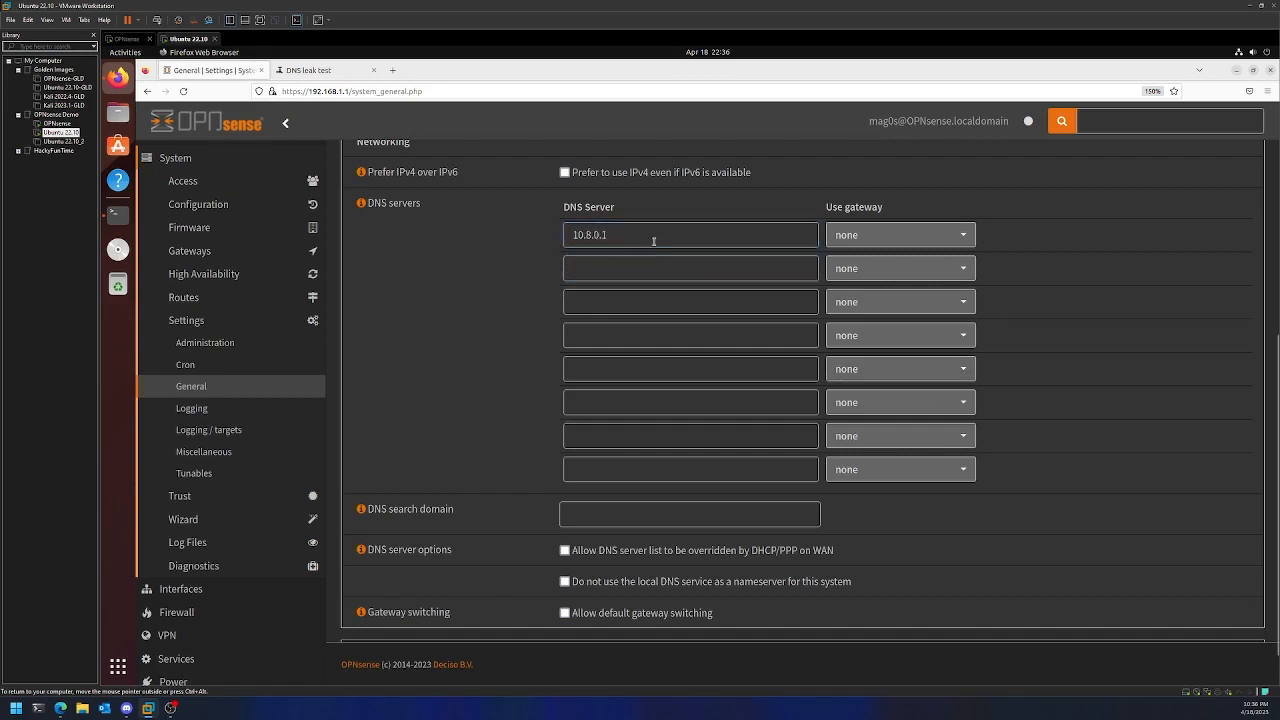
pyautogui.click(641, 240)
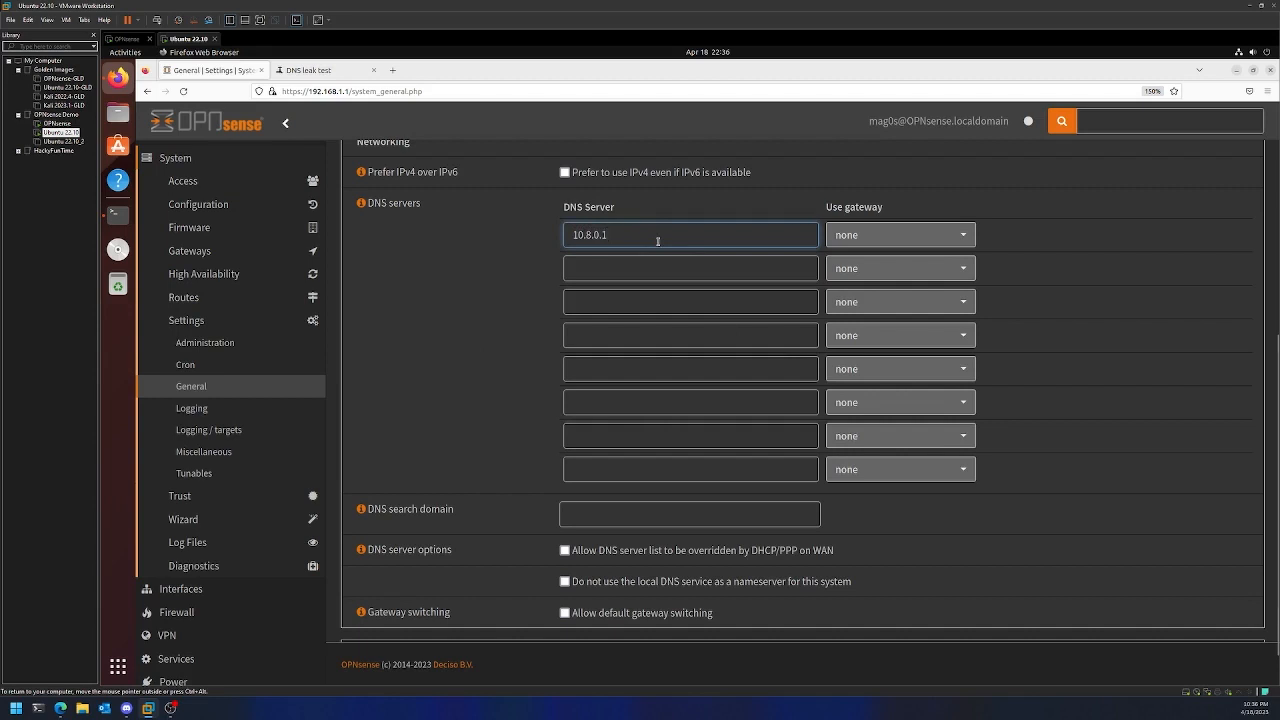
pyautogui.moveTo(611, 235); pyautogui.dragTo(573, 236)
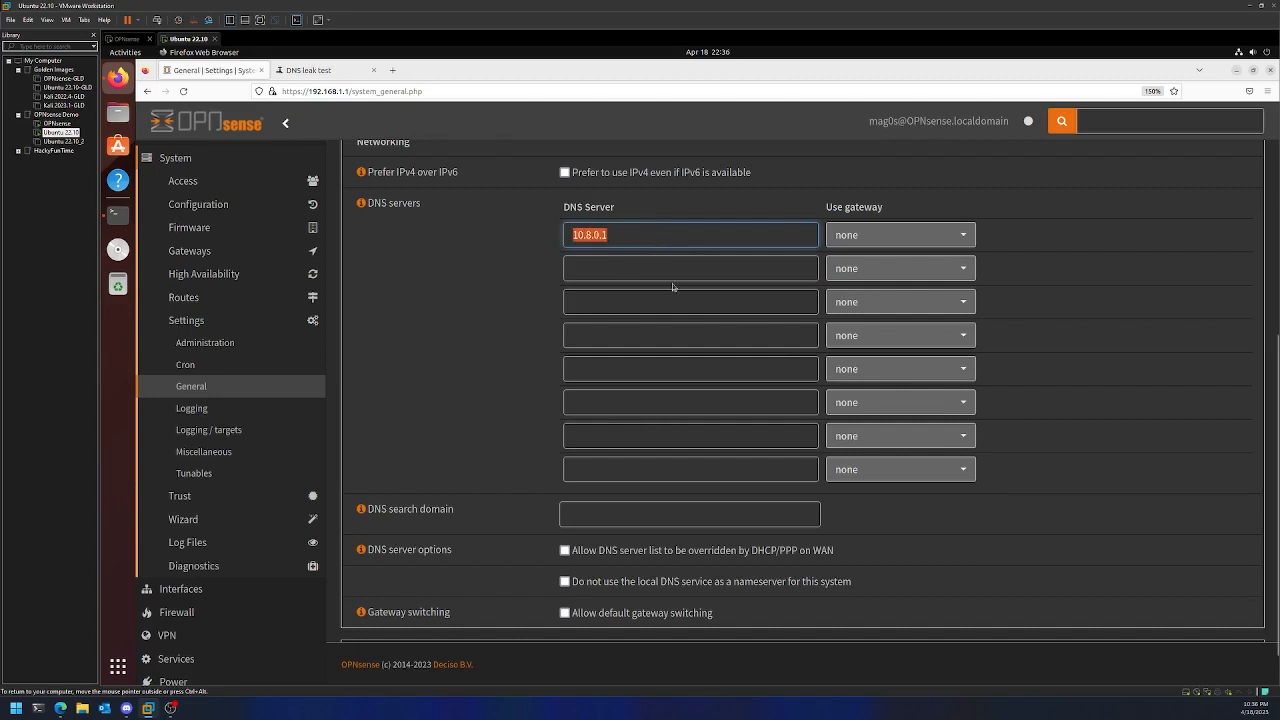
pyautogui.press('BackSpace')
pyautogui.click(564, 551)
pyautogui.scroll(-2, 514, 526)
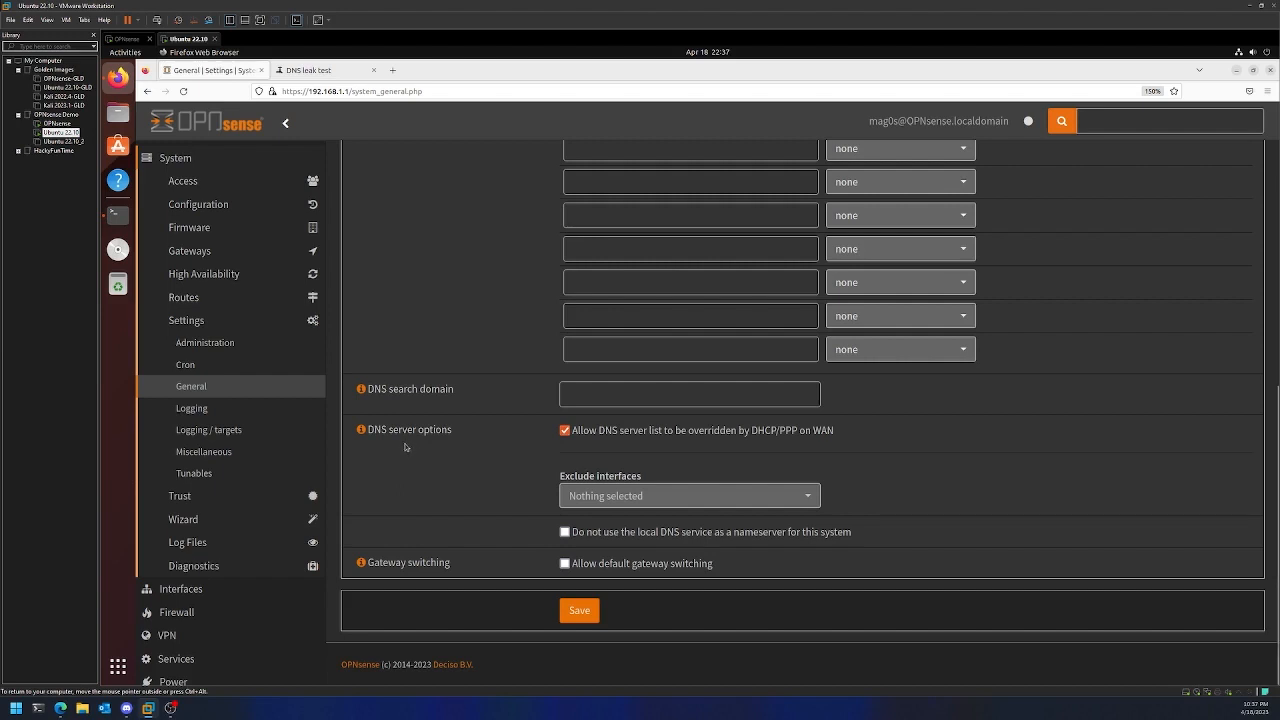
pyautogui.scroll(5, 386, 442)
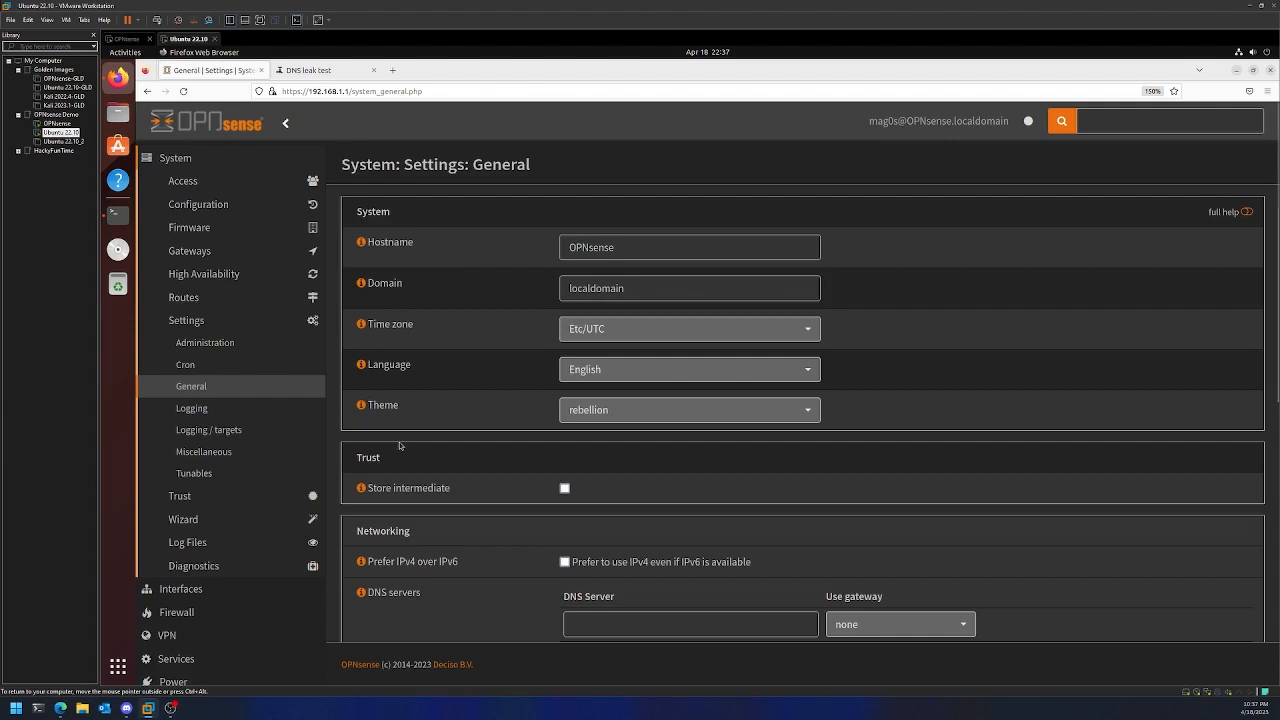
# Switch to the DNS leak test results tab
pyautogui.click(332, 76)
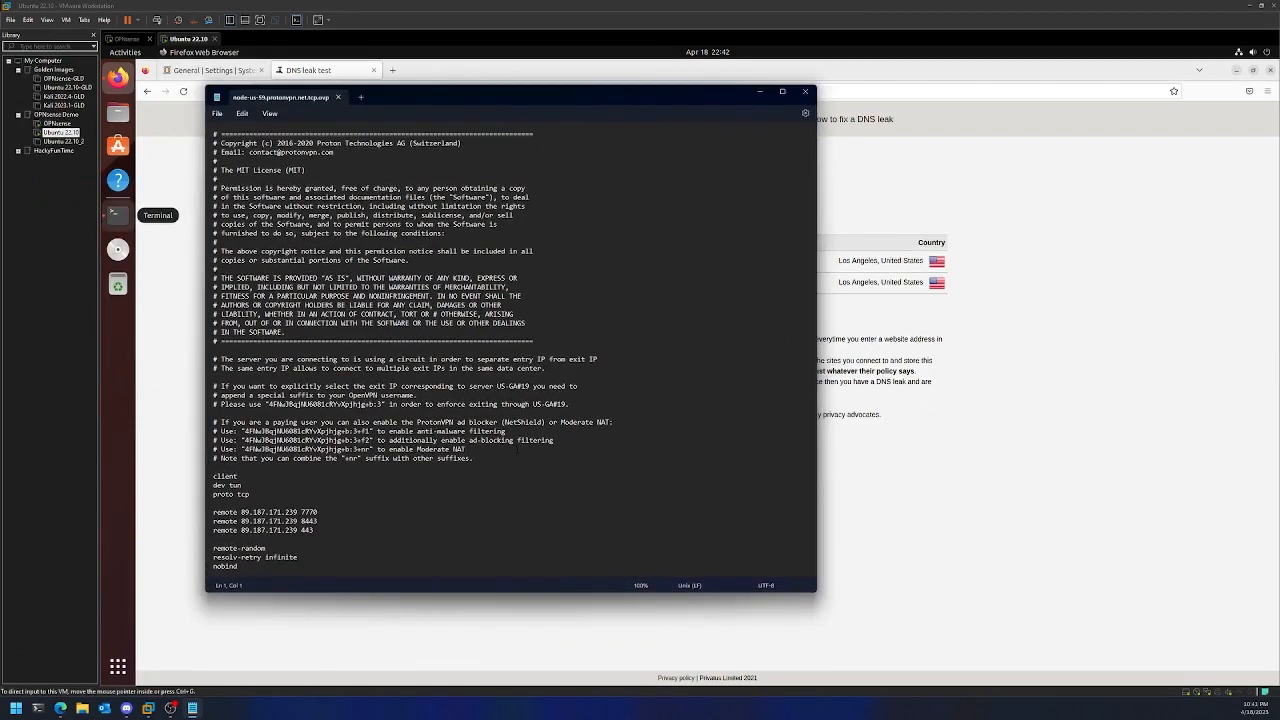
# Examine the username suffix +b:3+f1 on line 34 of the ProtonVPN .ovpn file
pyautogui.click(405, 431)
pyautogui.scroll(3, 453, 498)
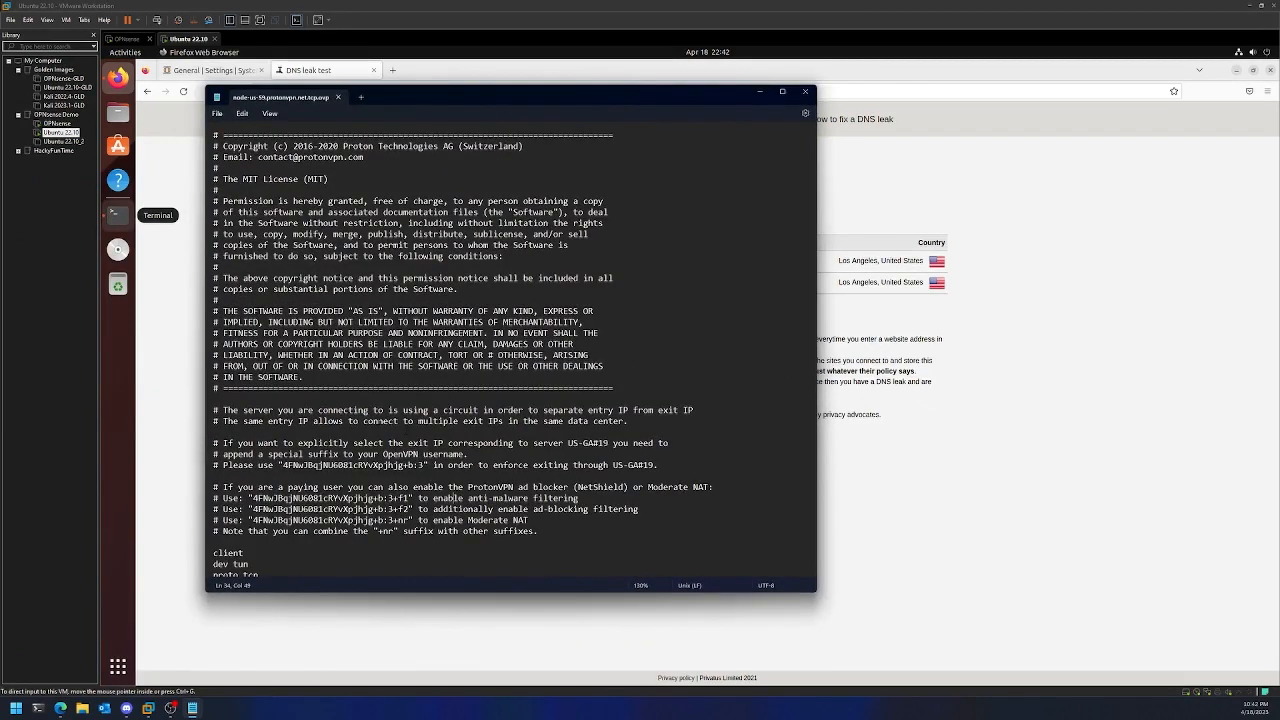
pyautogui.scroll(-1, 514, 349)
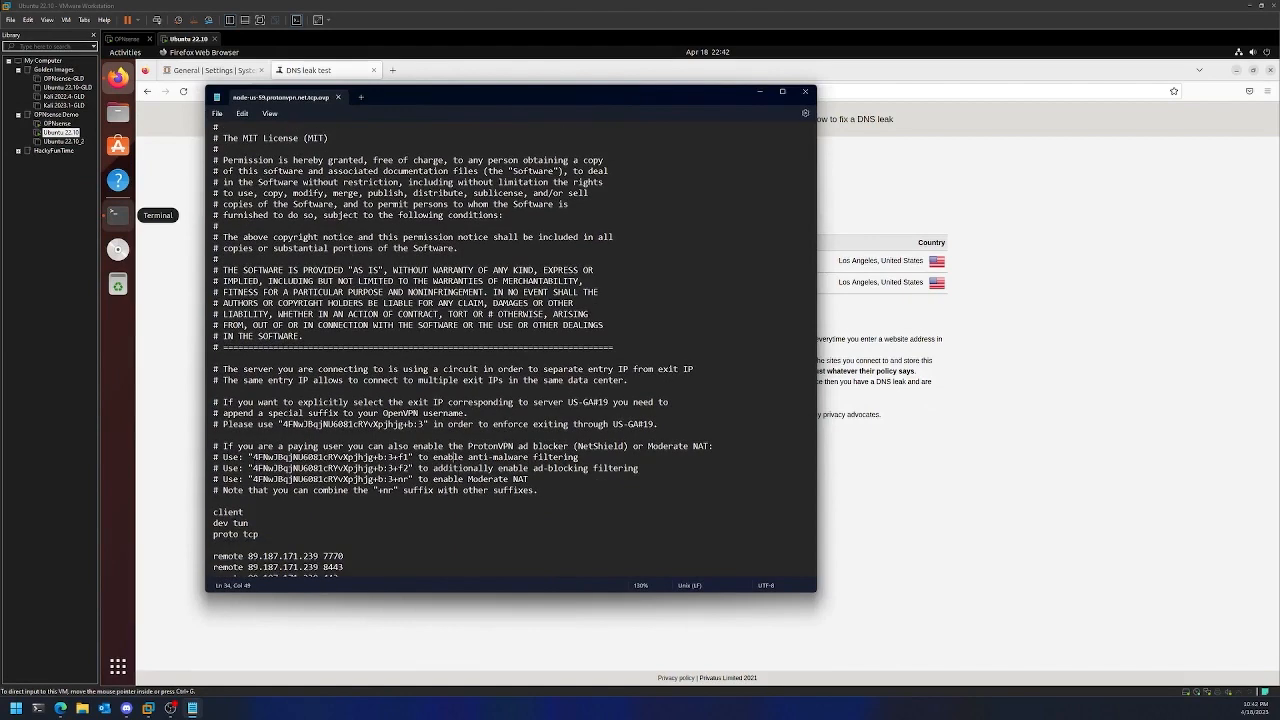
pyautogui.moveTo(252, 457); pyautogui.dragTo(388, 457)
pyautogui.click(393, 457)
pyautogui.hotkey('shift', 'Right')
pyautogui.hotkey('shift', 'Right')
pyautogui.hotkey('shift', 'Right')
pyautogui.hotkey('shift', 'Right')
pyautogui.hotkey('shift', 'Right')
pyautogui.hotkey('shift', 'Right')
pyautogui.hotkey('shift', 'Right')
# Review the anti-malware, ad-blocking and Moderate NAT suffix descriptions, then drag the editor aside
pyautogui.moveTo(468, 457); pyautogui.dragTo(554, 458)
pyautogui.click(554, 458)
pyautogui.moveTo(472, 468); pyautogui.dragTo(608, 468)
pyautogui.click(608, 468)
pyautogui.moveTo(464, 479); pyautogui.dragTo(529, 479)
pyautogui.click(529, 479)
pyautogui.moveTo(586, 99); pyautogui.dragTo(0, 122)
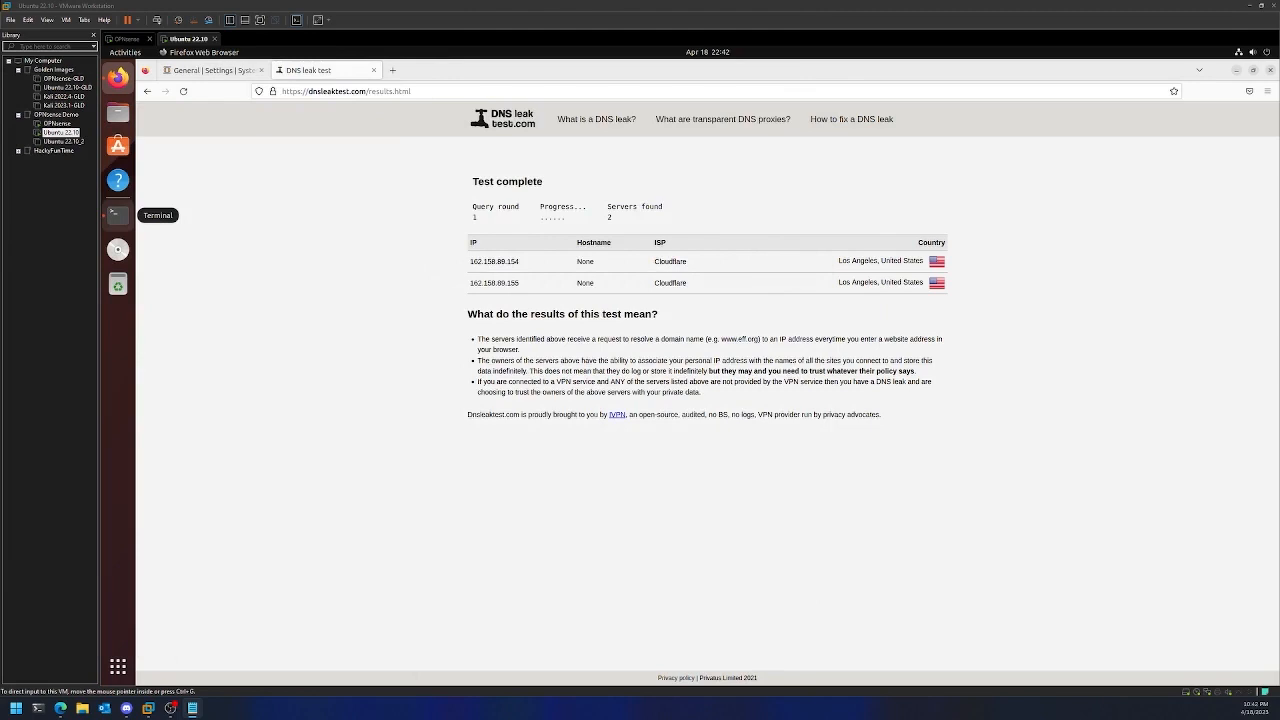